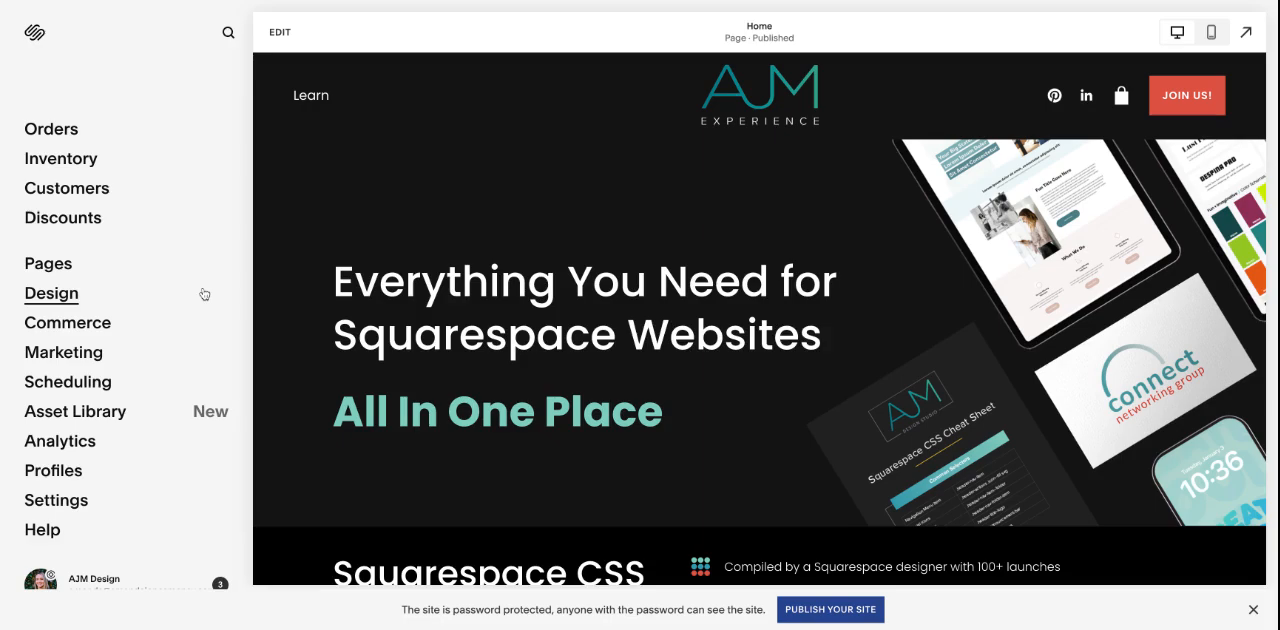
# Step: Create a blank page named Test among the site's Not Linked pages
pyautogui.click(150, 270)
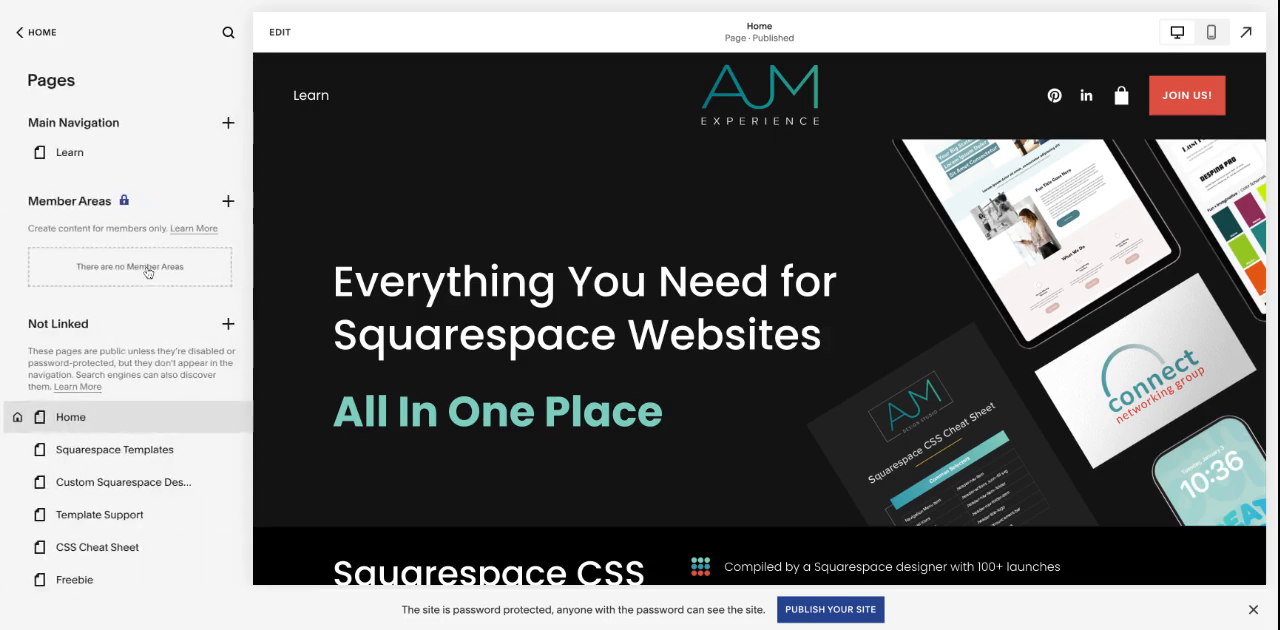
pyautogui.click(225, 308)
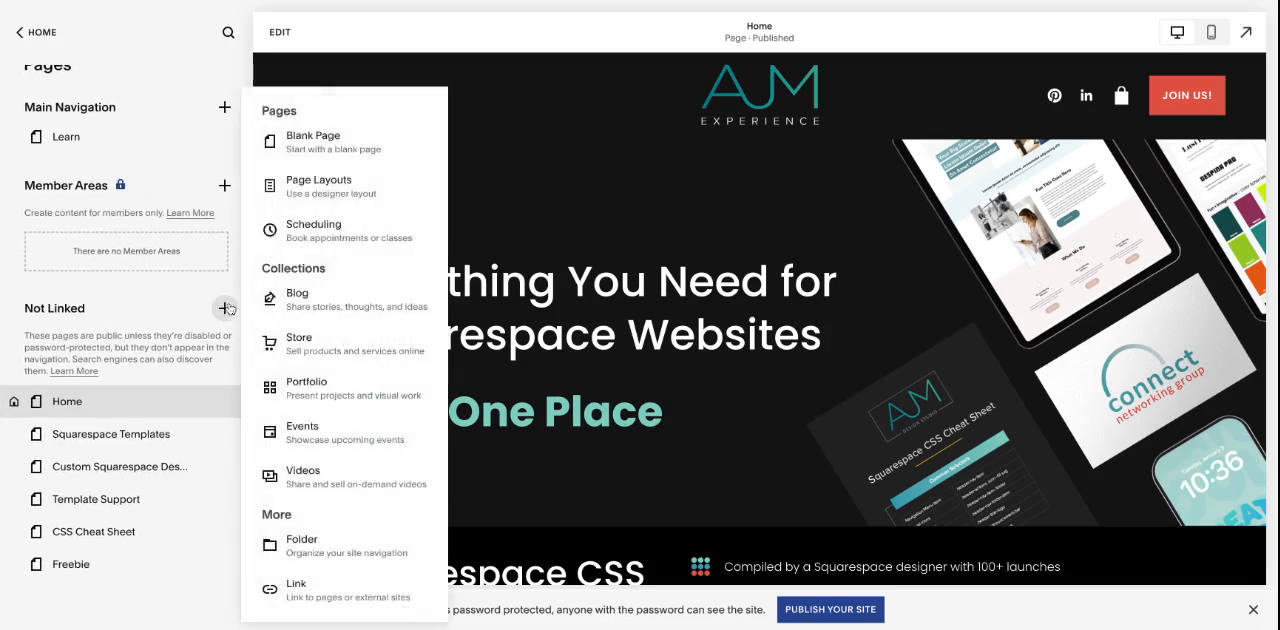
pyautogui.click(285, 137)
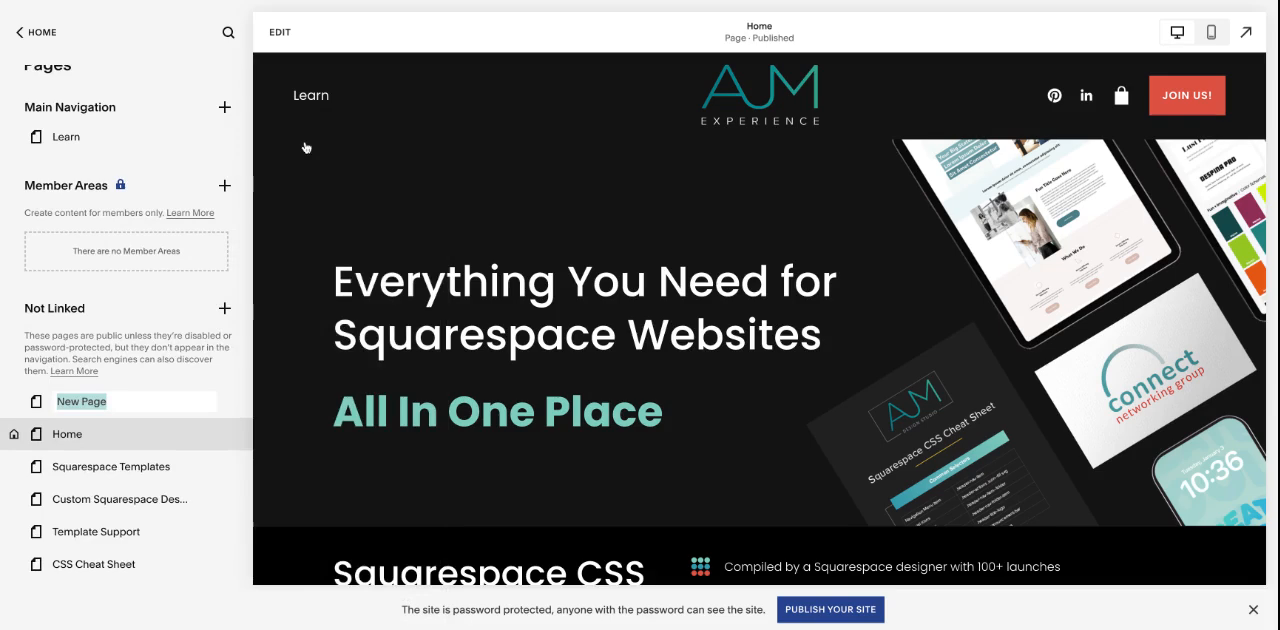
pyautogui.write('Test')
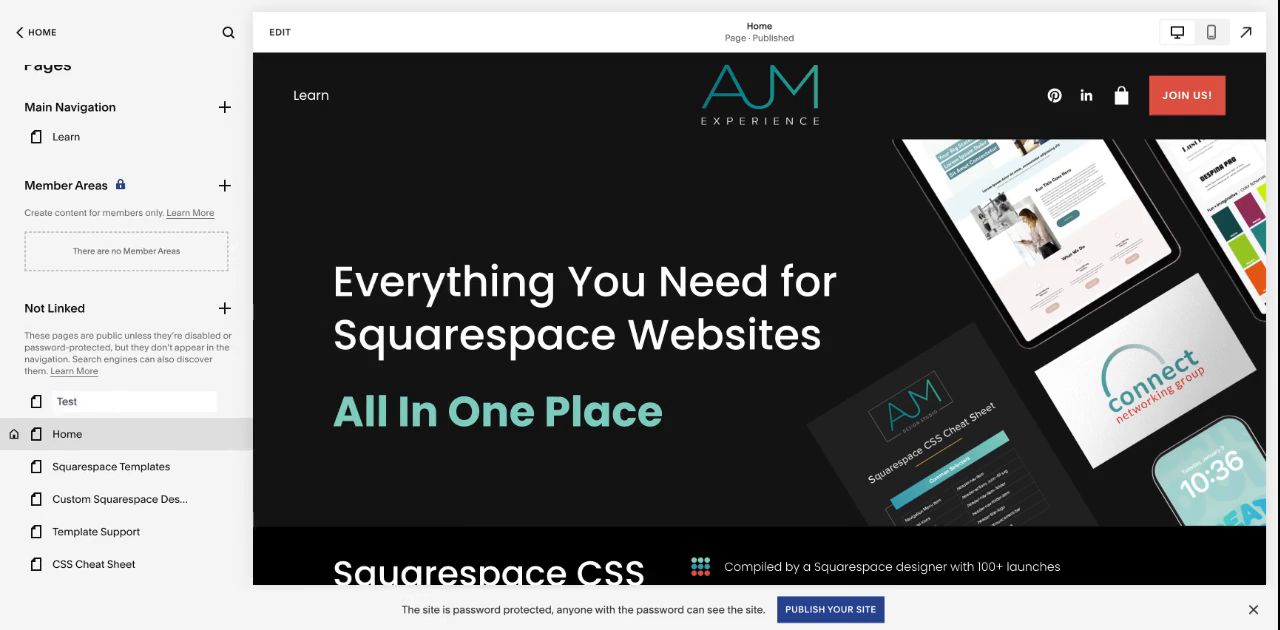
pyautogui.press('Return')
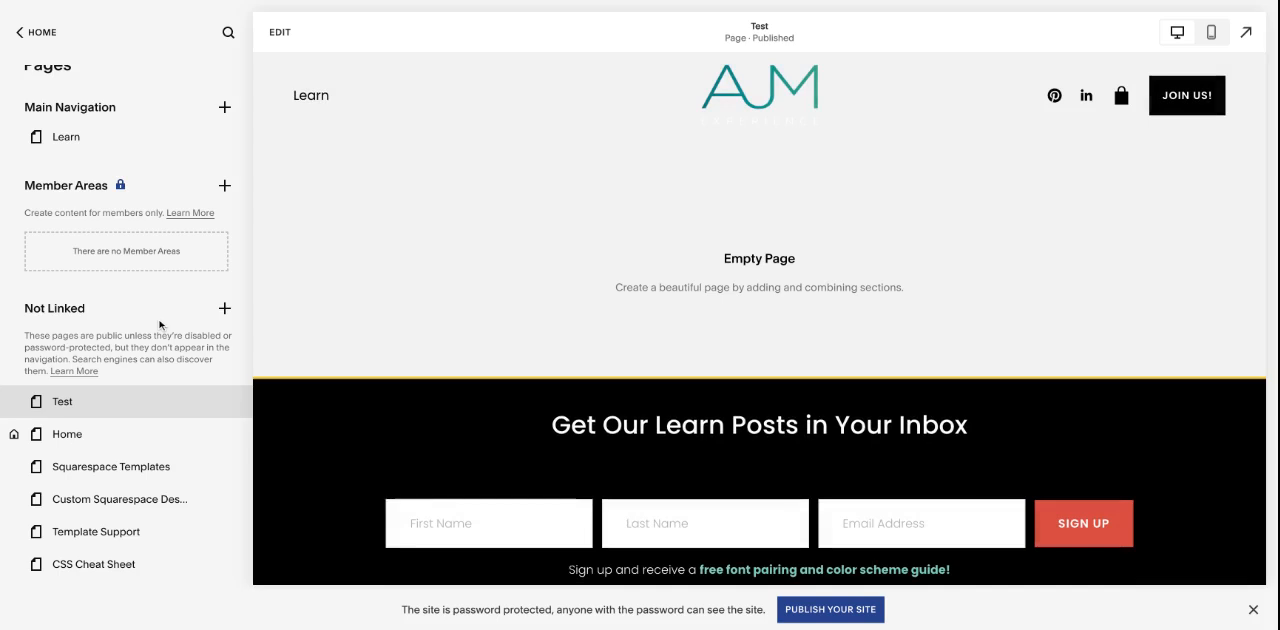
# Step: Open the Test page for editing and add a blank section to it
pyautogui.scroll(1, 159, 325)
pyautogui.scroll(-2, 159, 325)
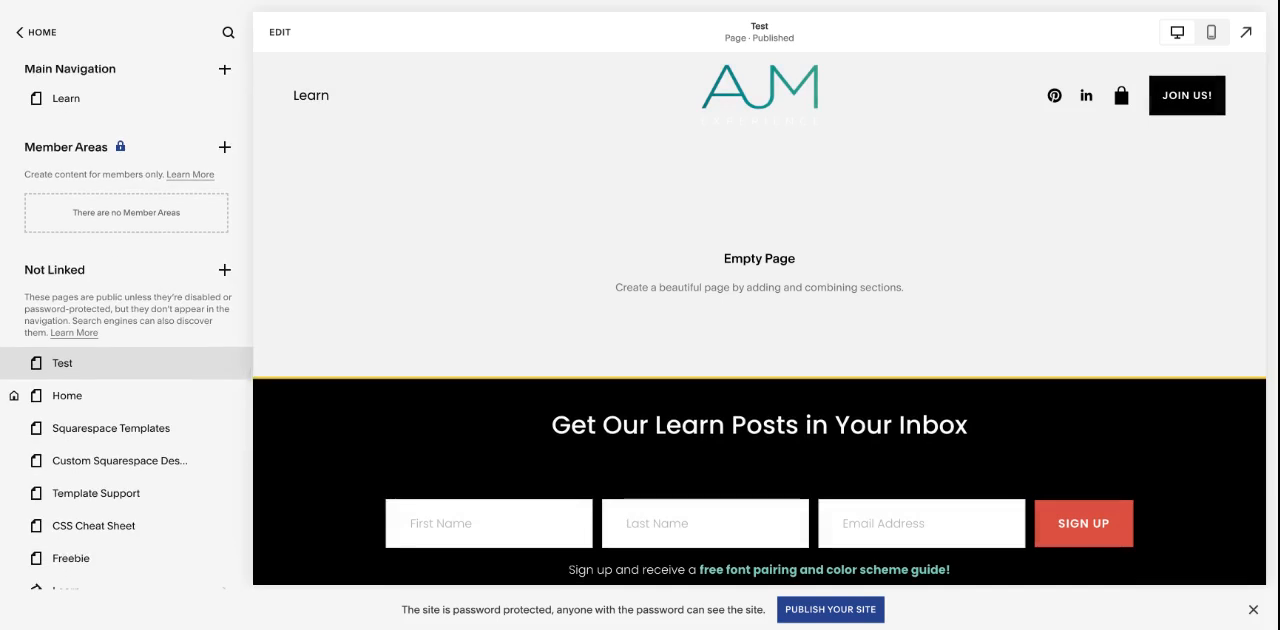
pyautogui.scroll(2, 218, 133)
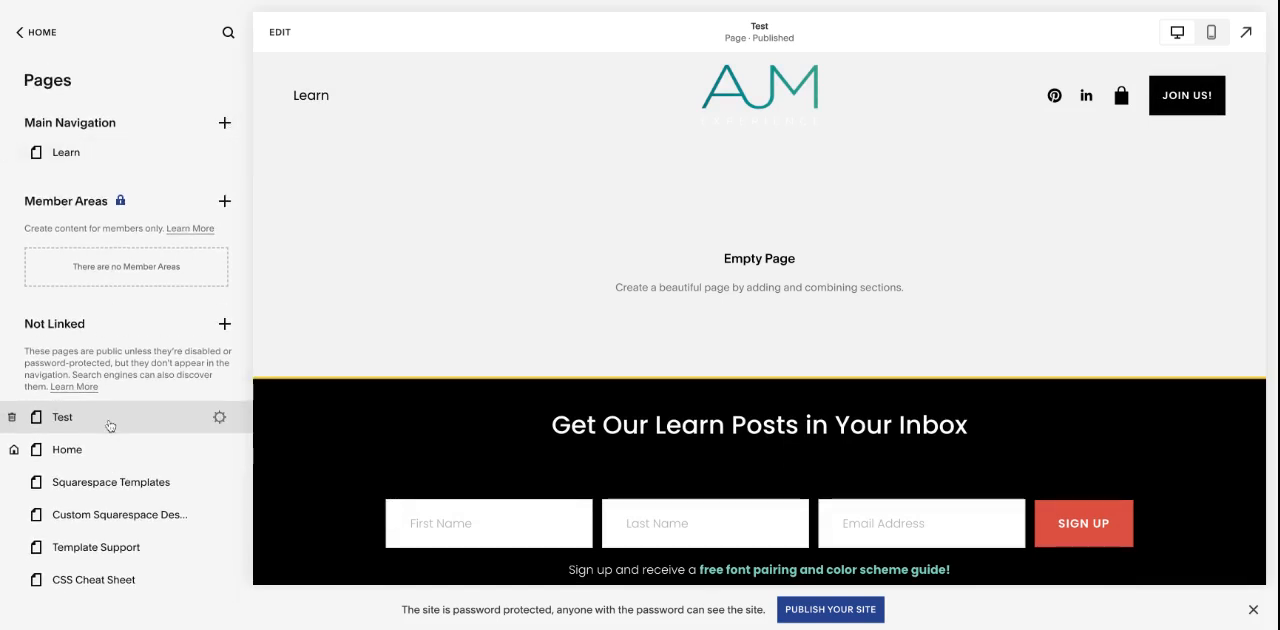
pyautogui.scroll(-3, 160, 300)
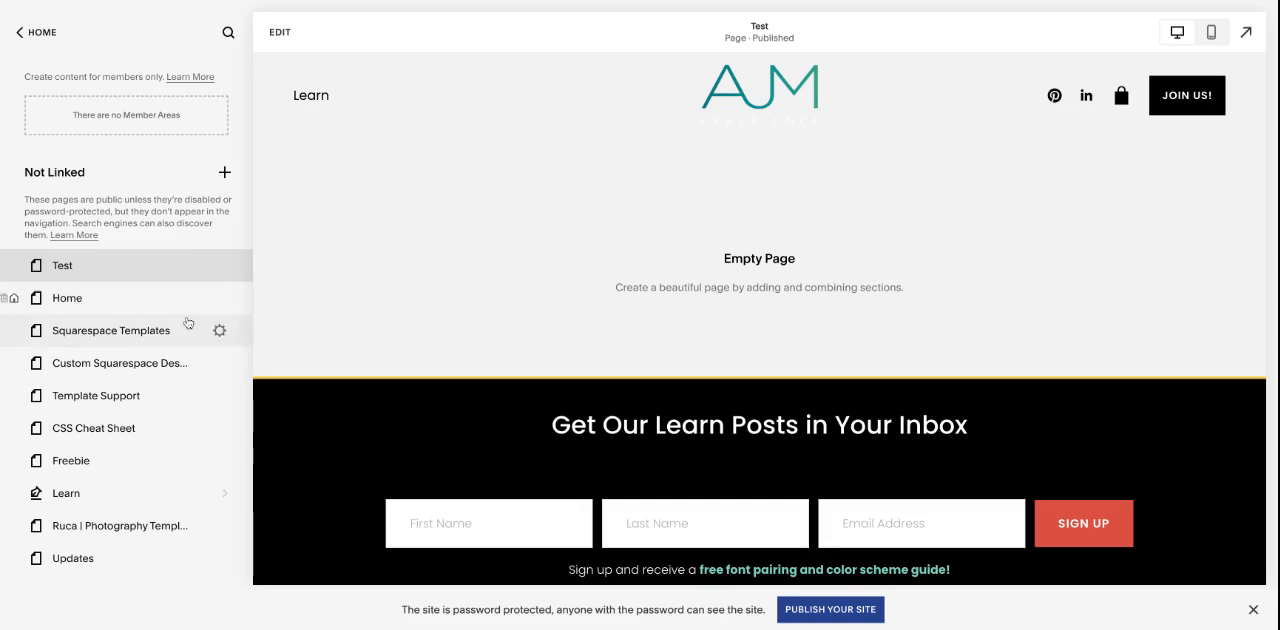
pyautogui.click(284, 47)
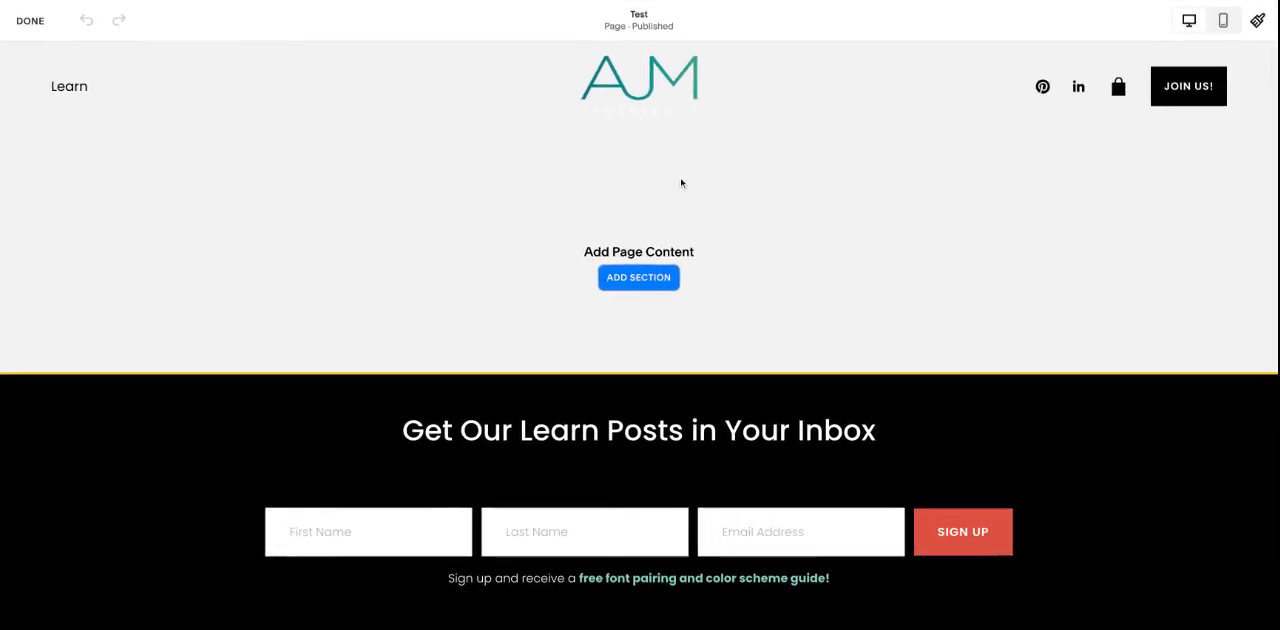
pyautogui.click(664, 280)
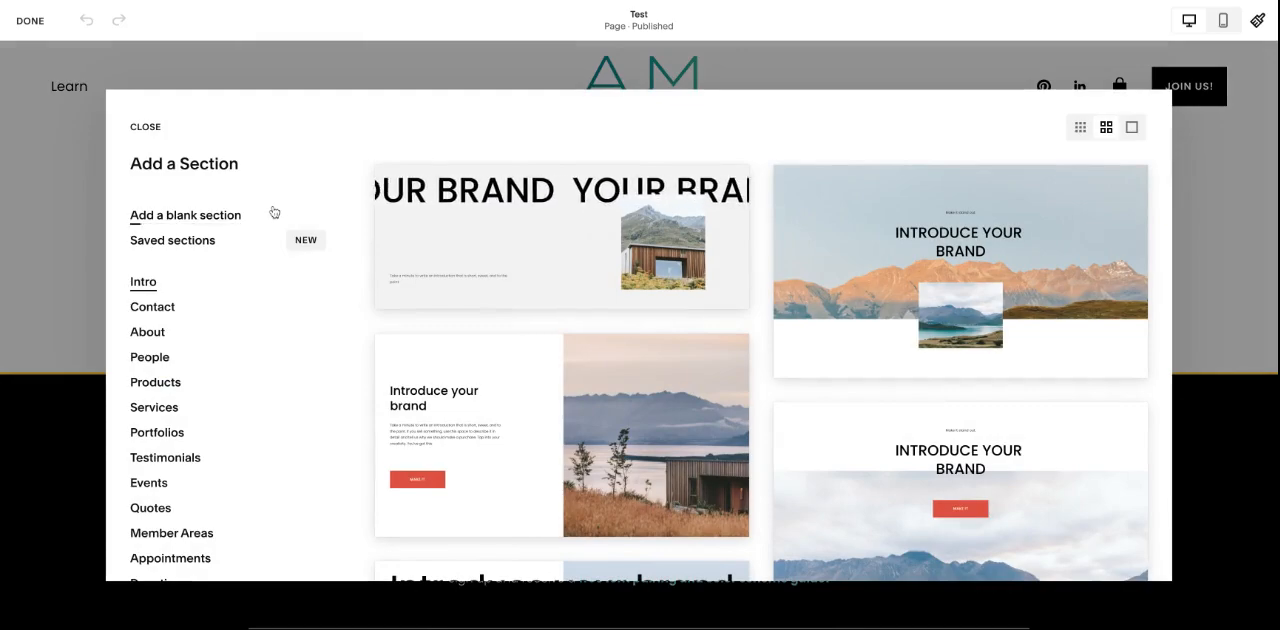
pyautogui.click(185, 215)
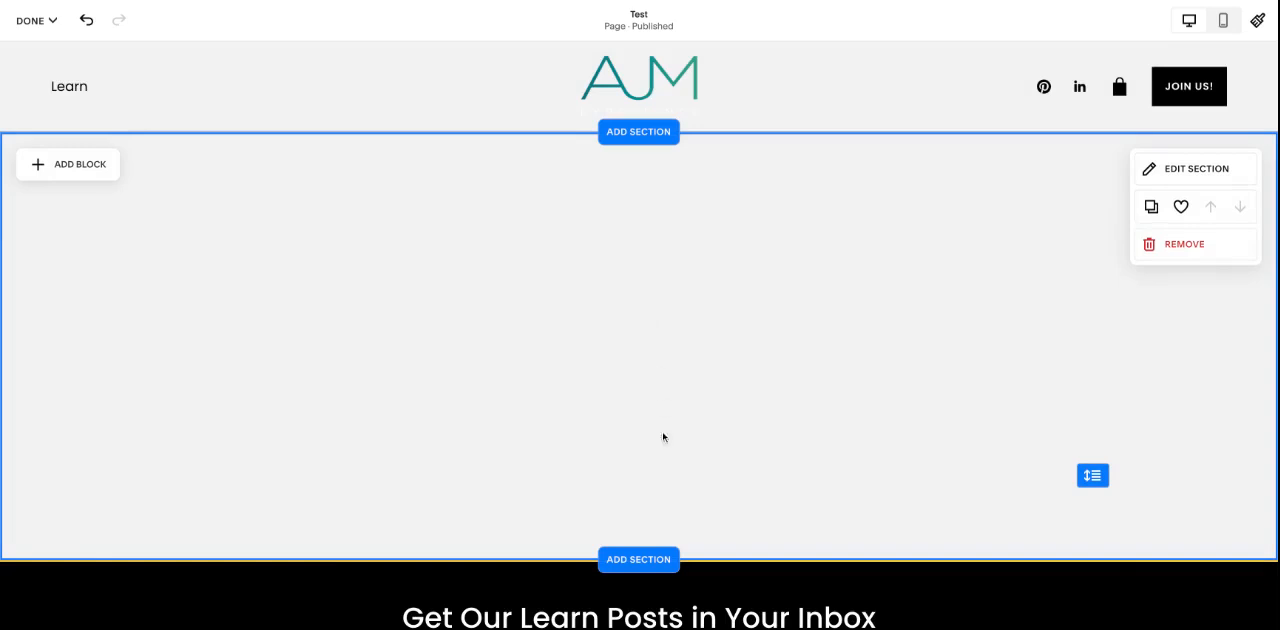
# Step: Examine the section categories, the Services layouts and the saved sections collection available for the Test page
pyautogui.click(652, 561)
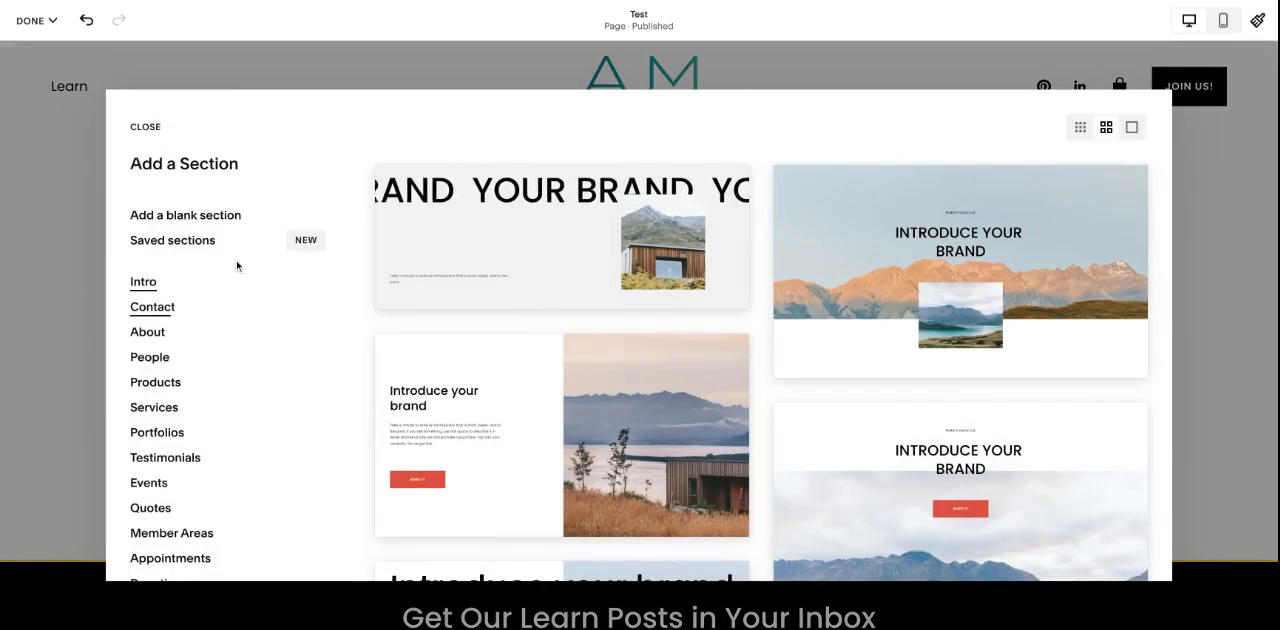
pyautogui.scroll(-5, 200, 302)
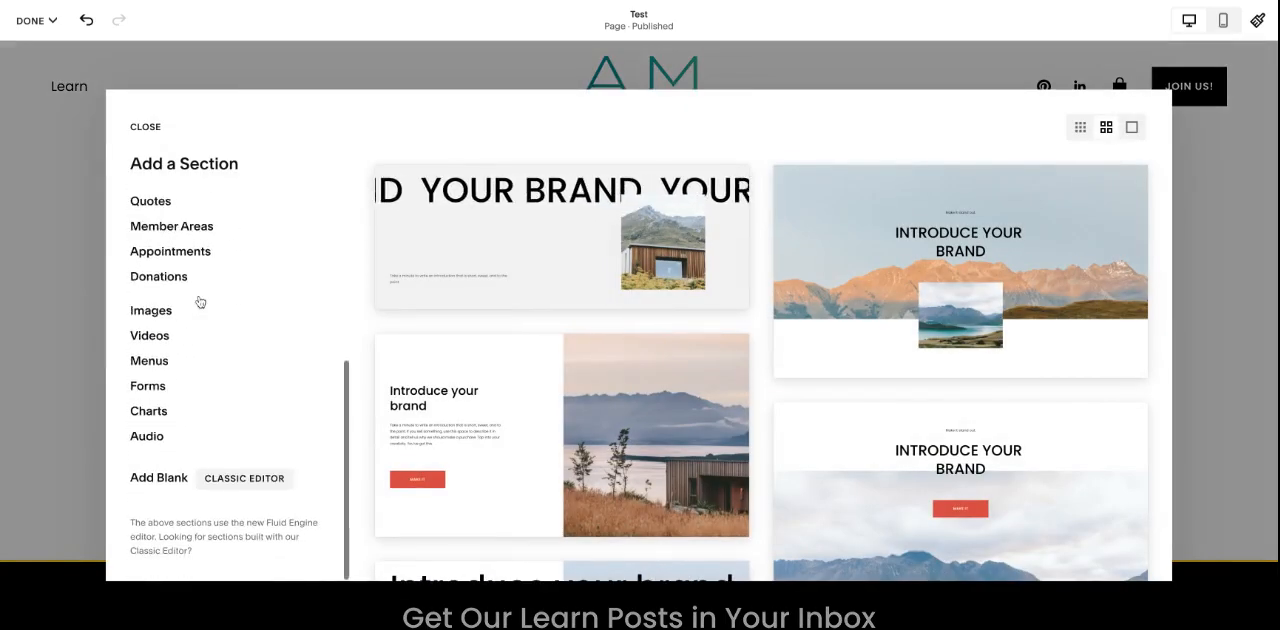
pyautogui.scroll(3, 200, 302)
pyautogui.scroll(2, 200, 302)
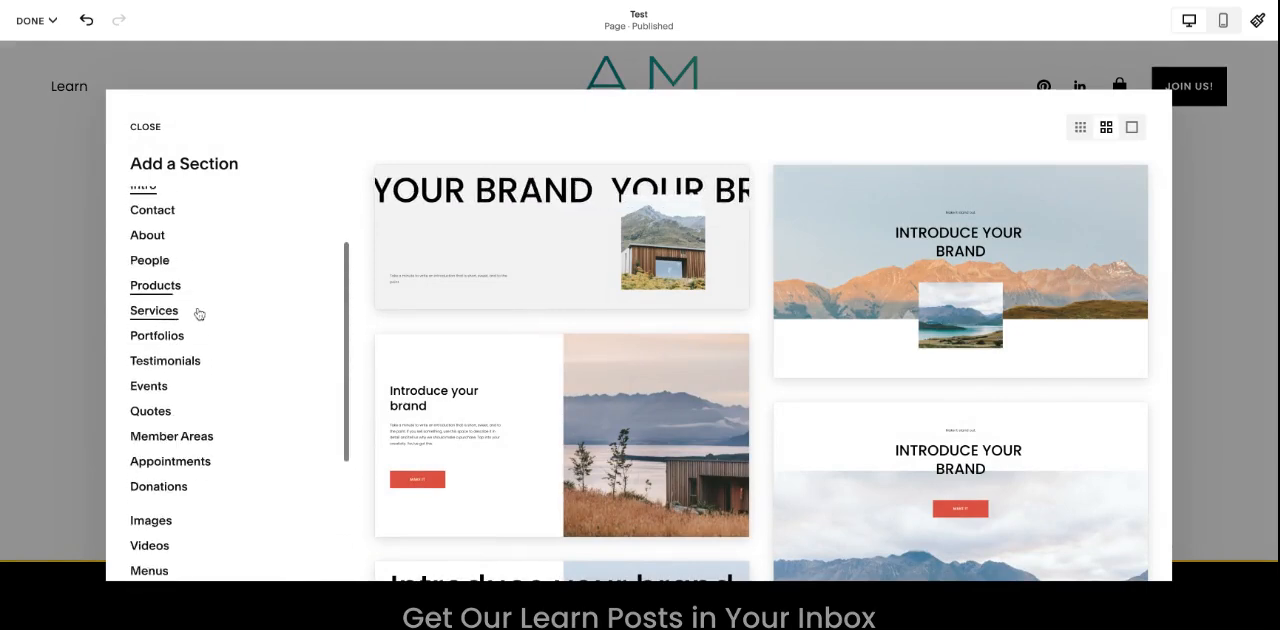
pyautogui.click(198, 312)
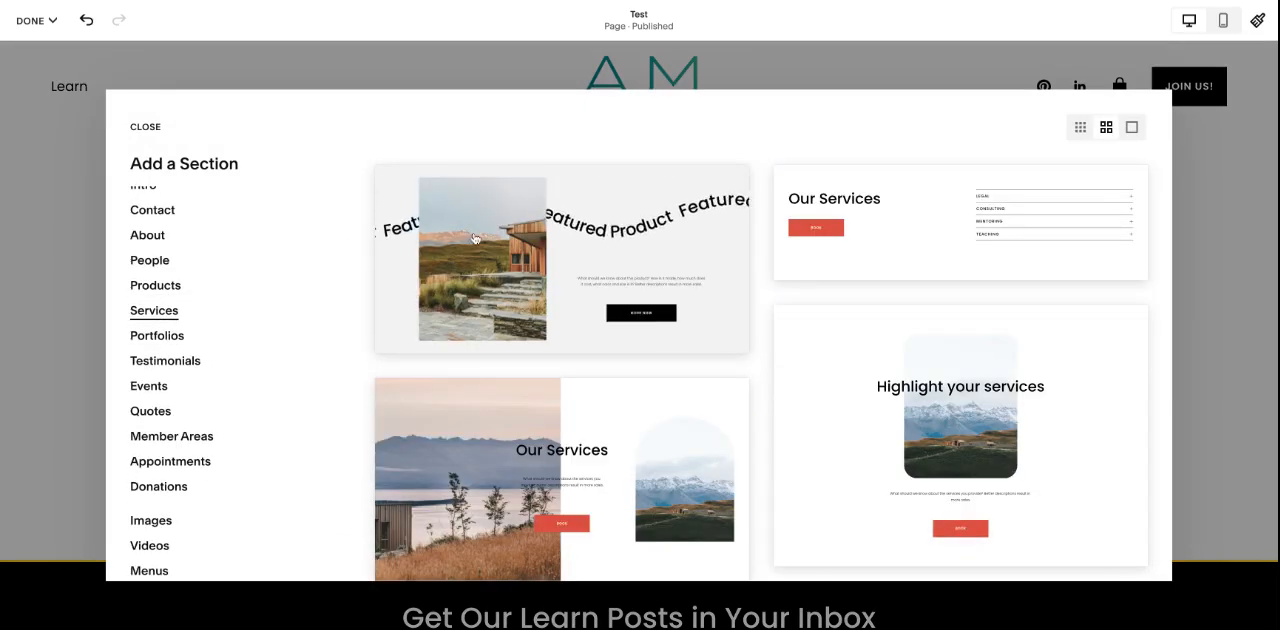
pyautogui.scroll(-5, 611, 263)
pyautogui.scroll(-1, 615, 263)
pyautogui.scroll(-5, 625, 279)
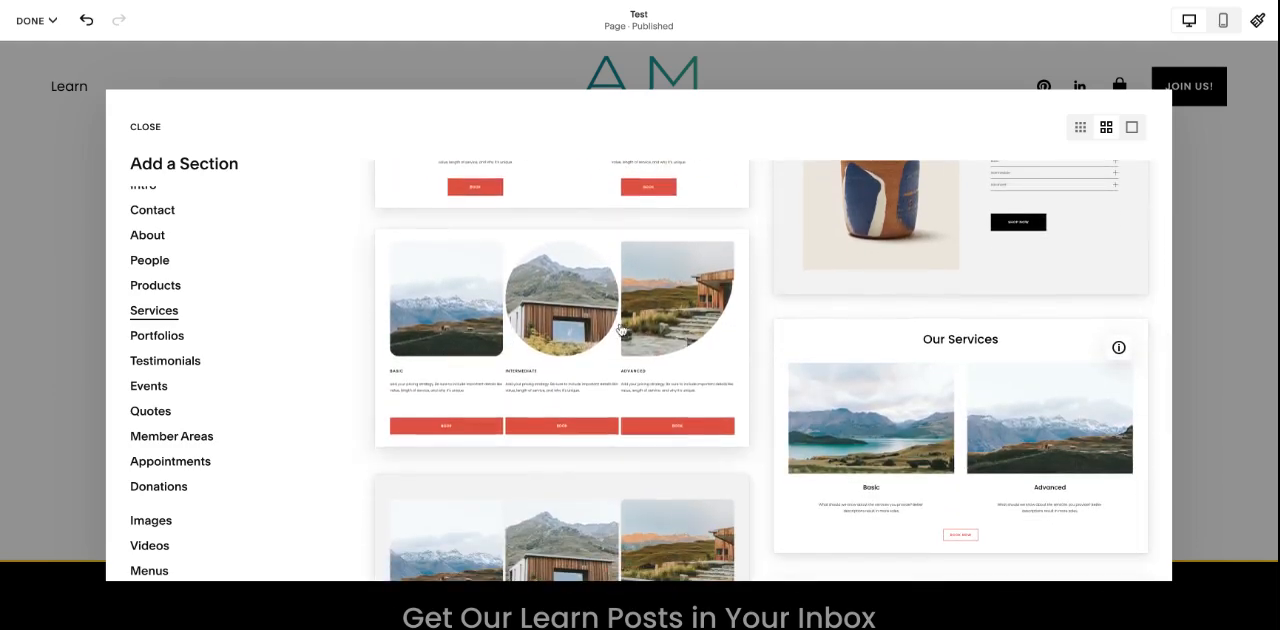
pyautogui.scroll(10, 620, 320)
pyautogui.scroll(4, 630, 285)
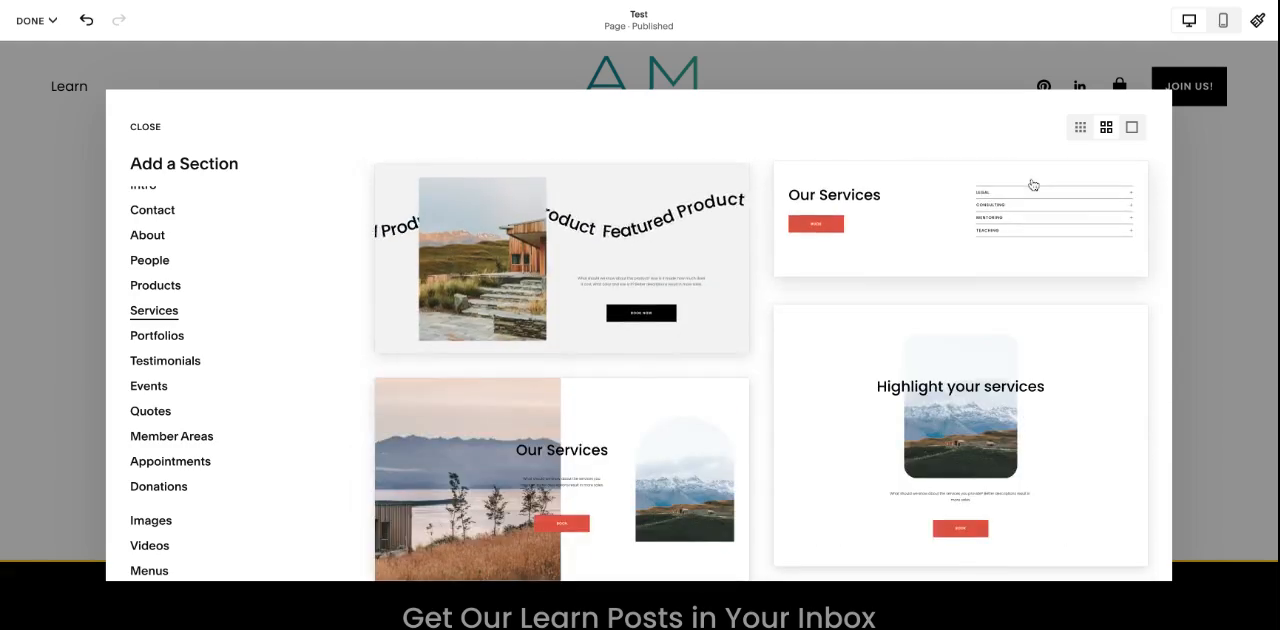
pyautogui.scroll(3, 250, 385)
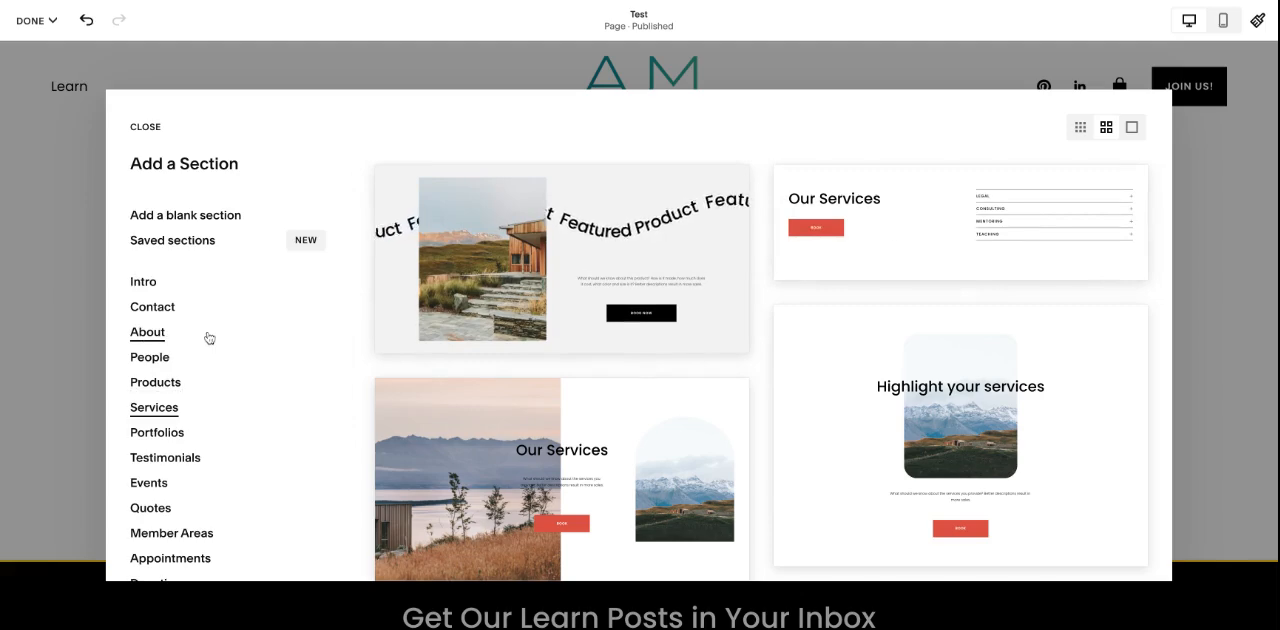
pyautogui.click(228, 253)
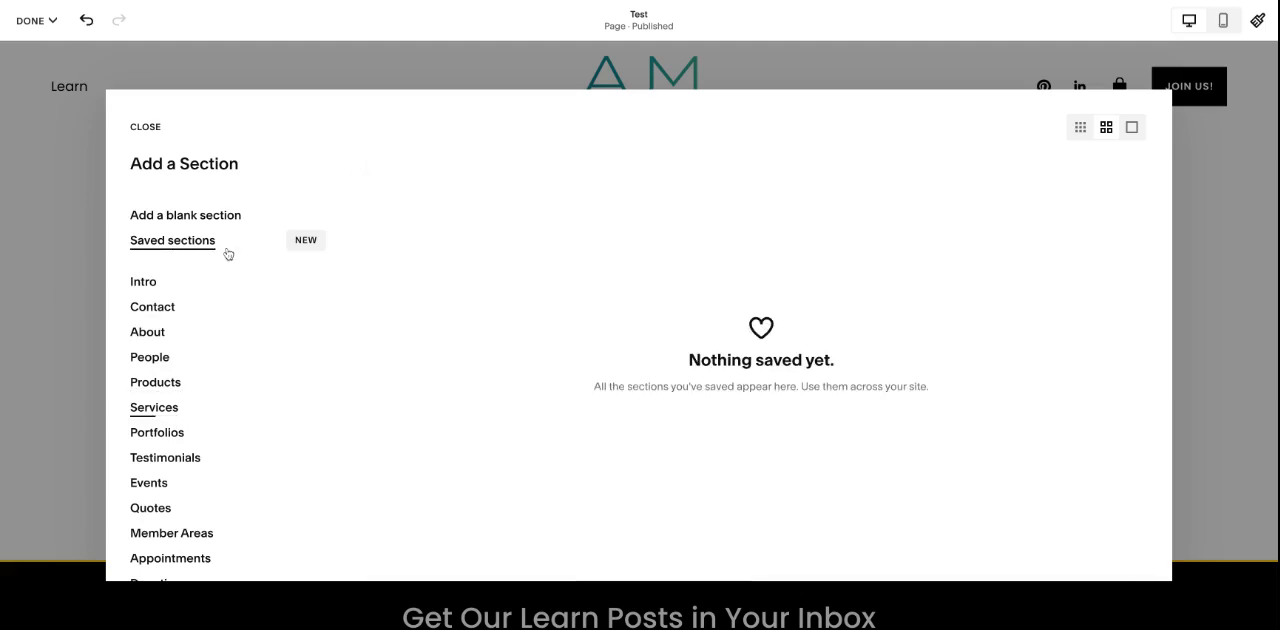
pyautogui.click(150, 134)
# Step: Save the Test page's edits and open the Home page for editing
pyautogui.click(36, 20)
pyautogui.click(48, 62)
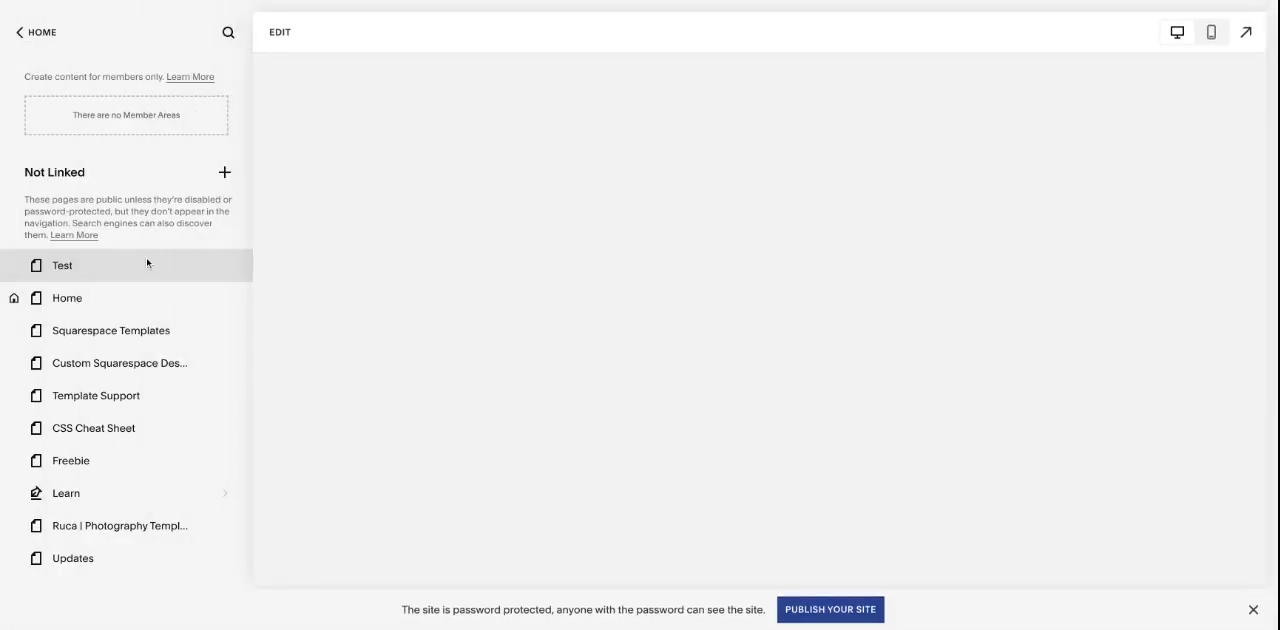
pyautogui.click(137, 298)
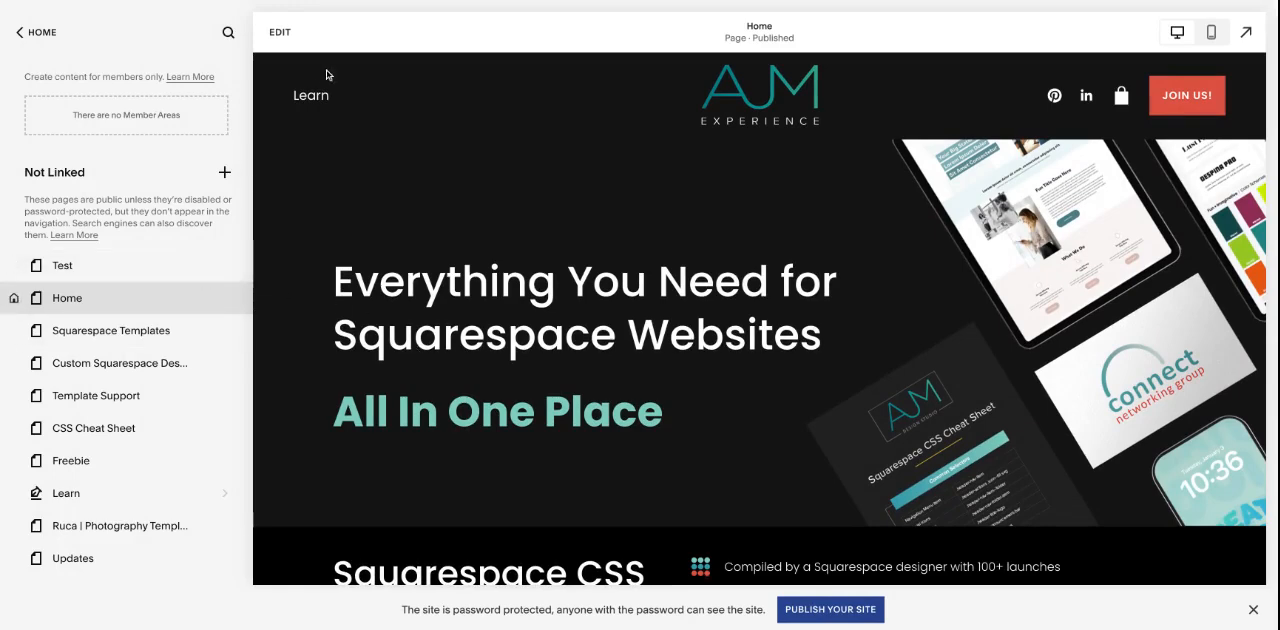
pyautogui.click(281, 33)
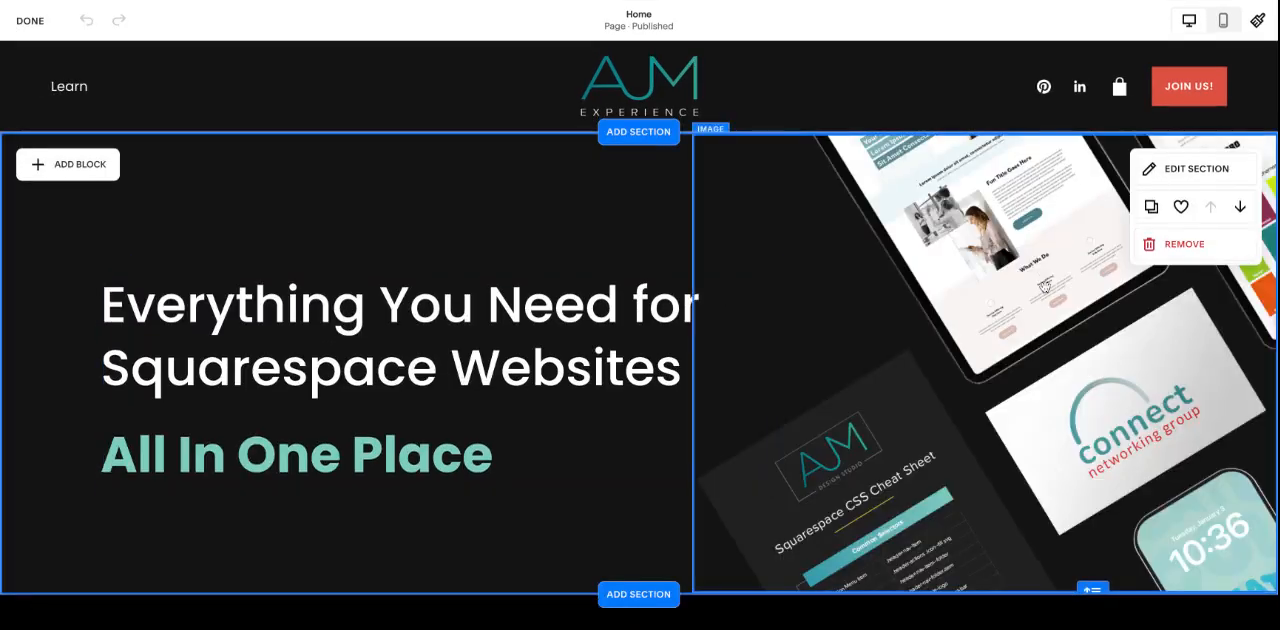
# Step: Add the Home page's hero, Squarespace CSS Cheat Sheet and Squarespace Templates sections to the saved sections
pyautogui.click(1180, 206)
pyautogui.scroll(-2, 1025, 291)
pyautogui.scroll(-3, 1025, 291)
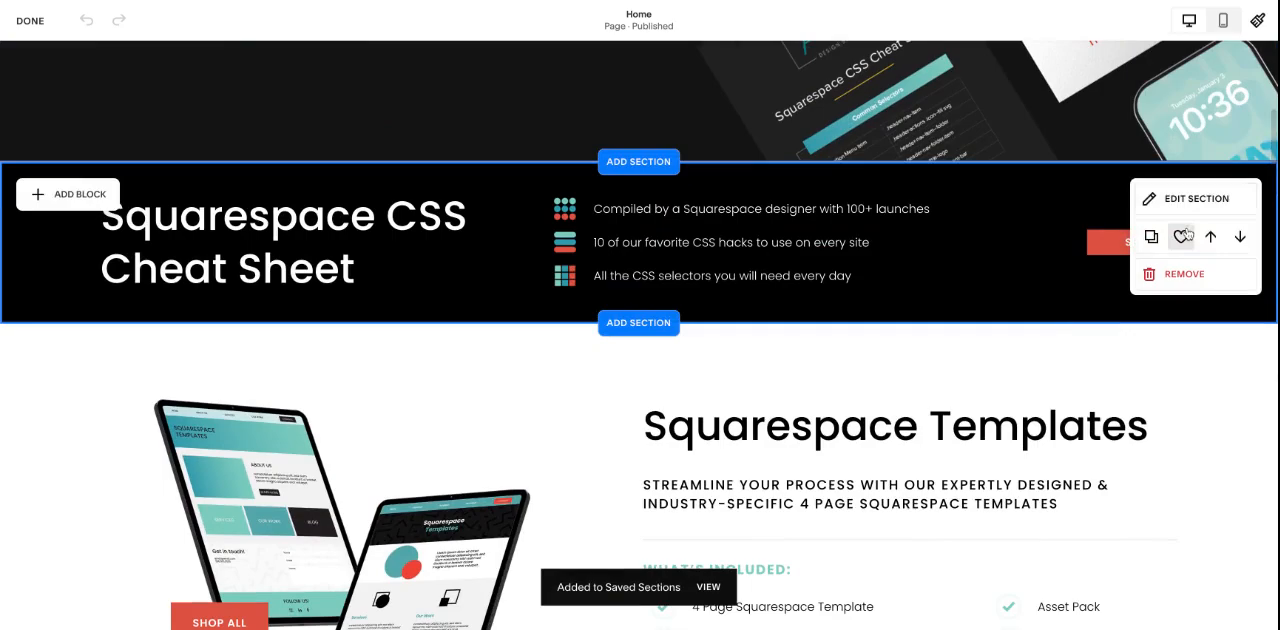
pyautogui.click(1181, 232)
pyautogui.scroll(-1, 1181, 292)
pyautogui.click(1181, 292)
# Step: Add the Home page's Rep What You Do and Watch and Learn sections and the section above the footer to the saved sections
pyautogui.scroll(-5, 1181, 300)
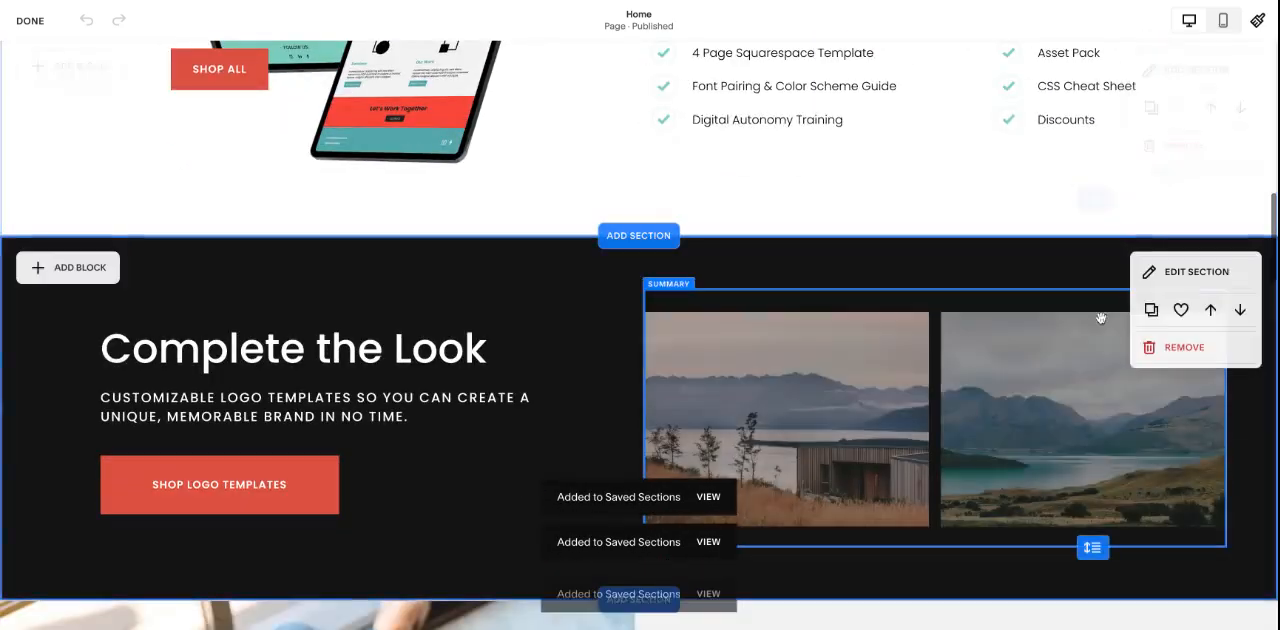
pyautogui.scroll(-4, 1011, 339)
pyautogui.click(1181, 306)
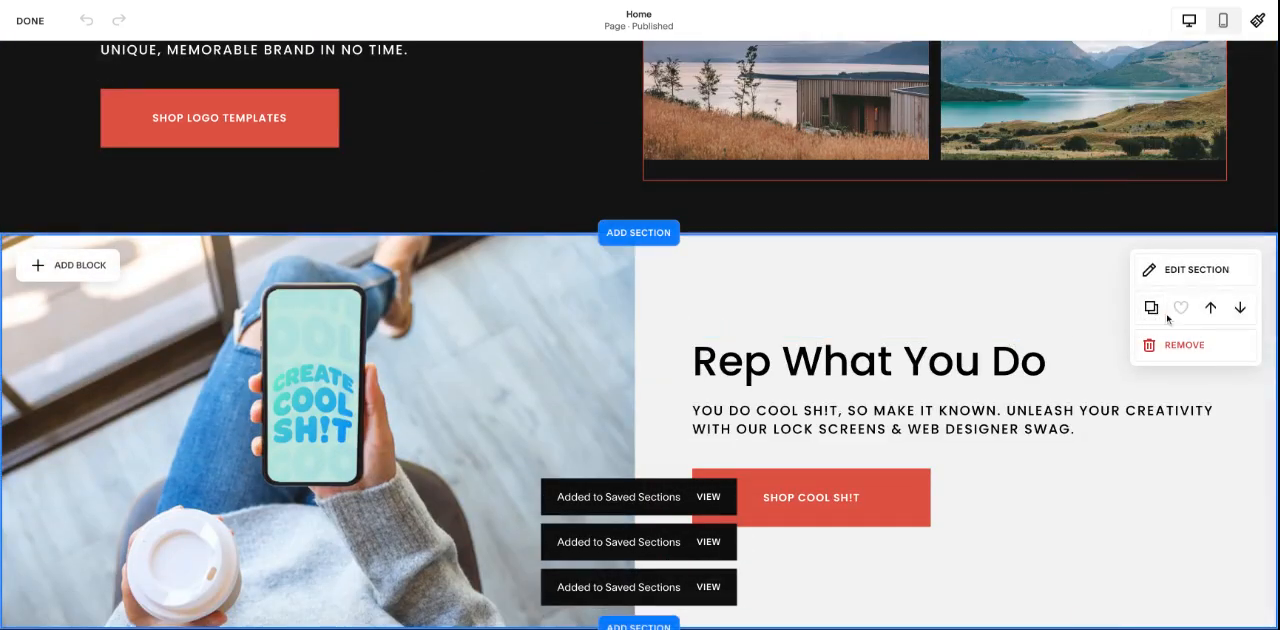
pyautogui.scroll(-4, 1181, 310)
pyautogui.scroll(-5, 986, 372)
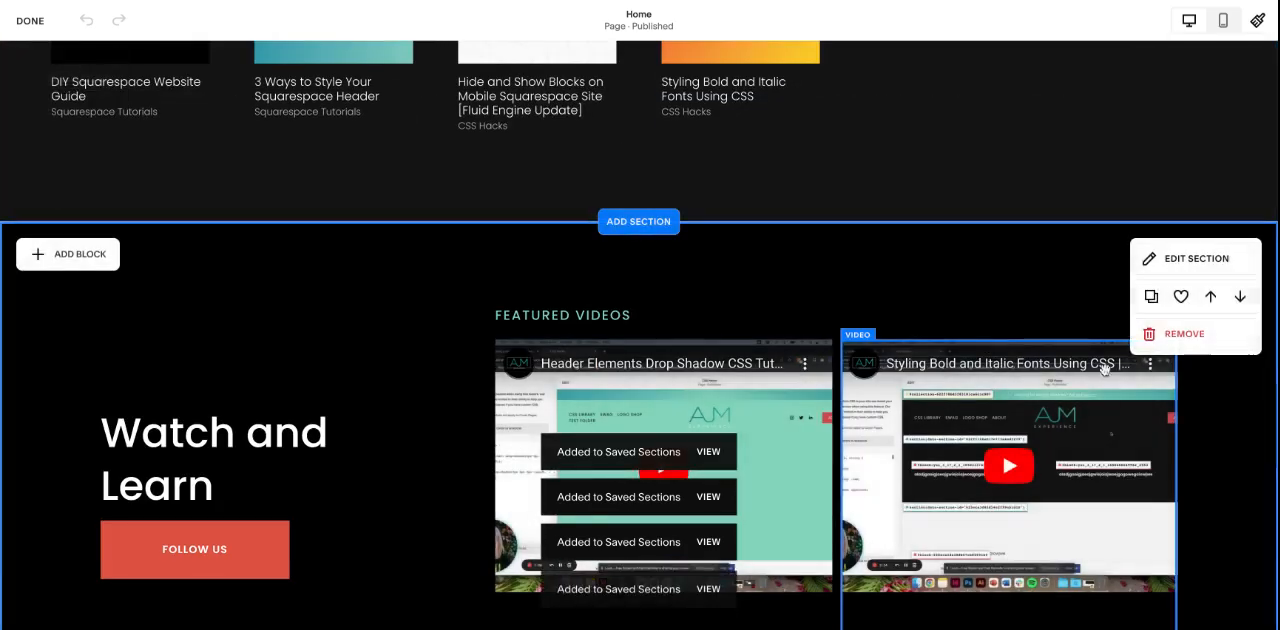
pyautogui.click(1180, 297)
pyautogui.scroll(-5, 1021, 333)
pyautogui.click(1181, 349)
pyautogui.scroll(-5, 1100, 345)
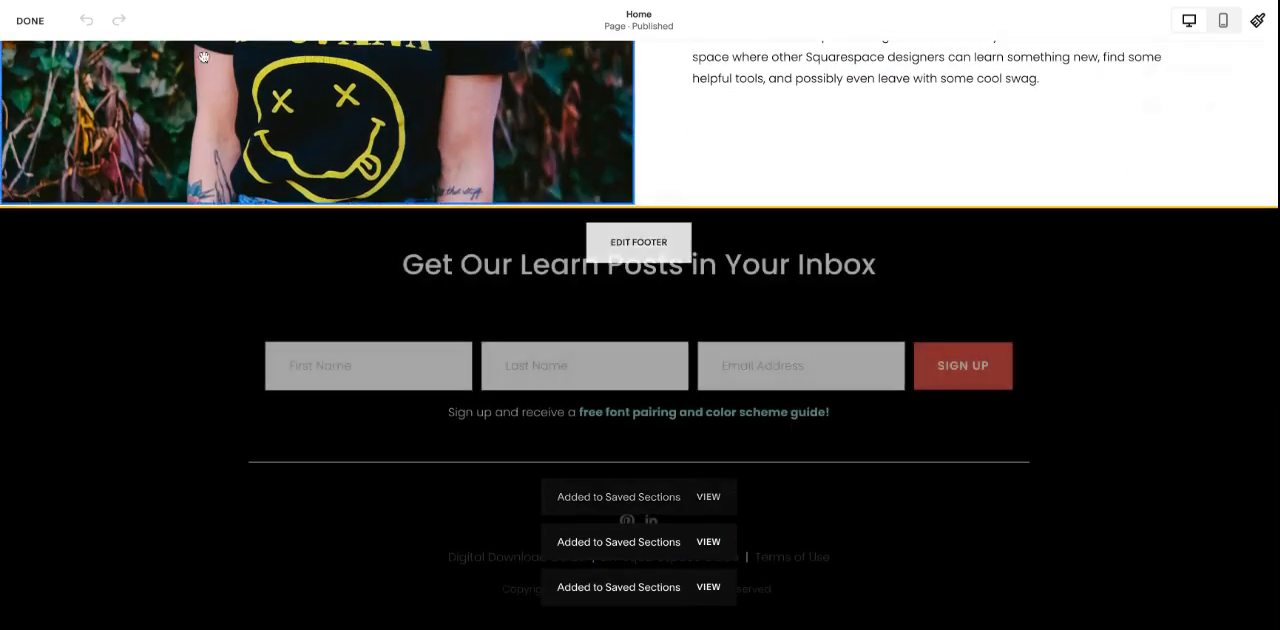
# Step: Finish editing the Home page and reopen the Test page for editing
pyautogui.click(30, 20)
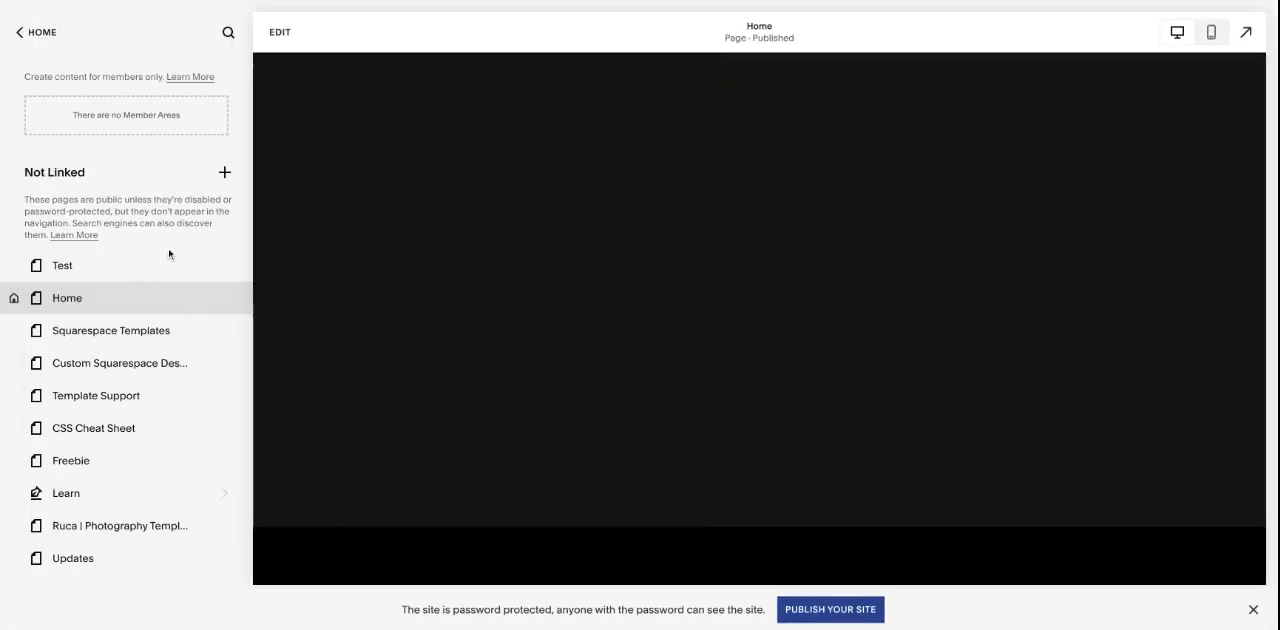
pyautogui.click(155, 266)
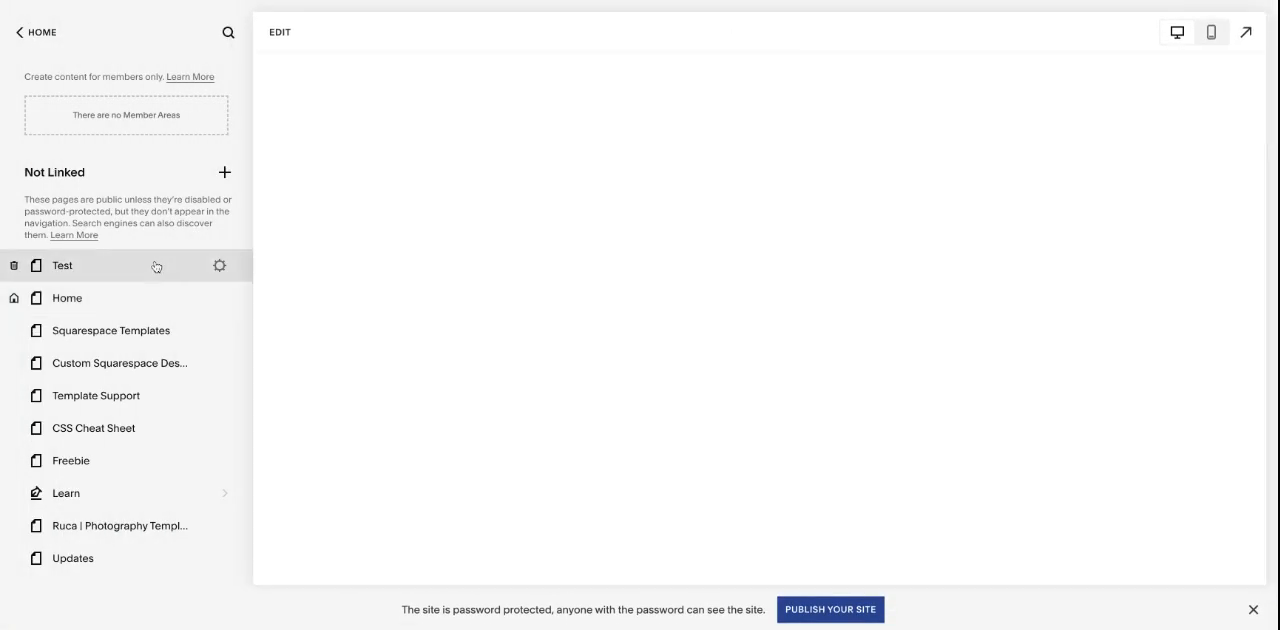
pyautogui.click(279, 32)
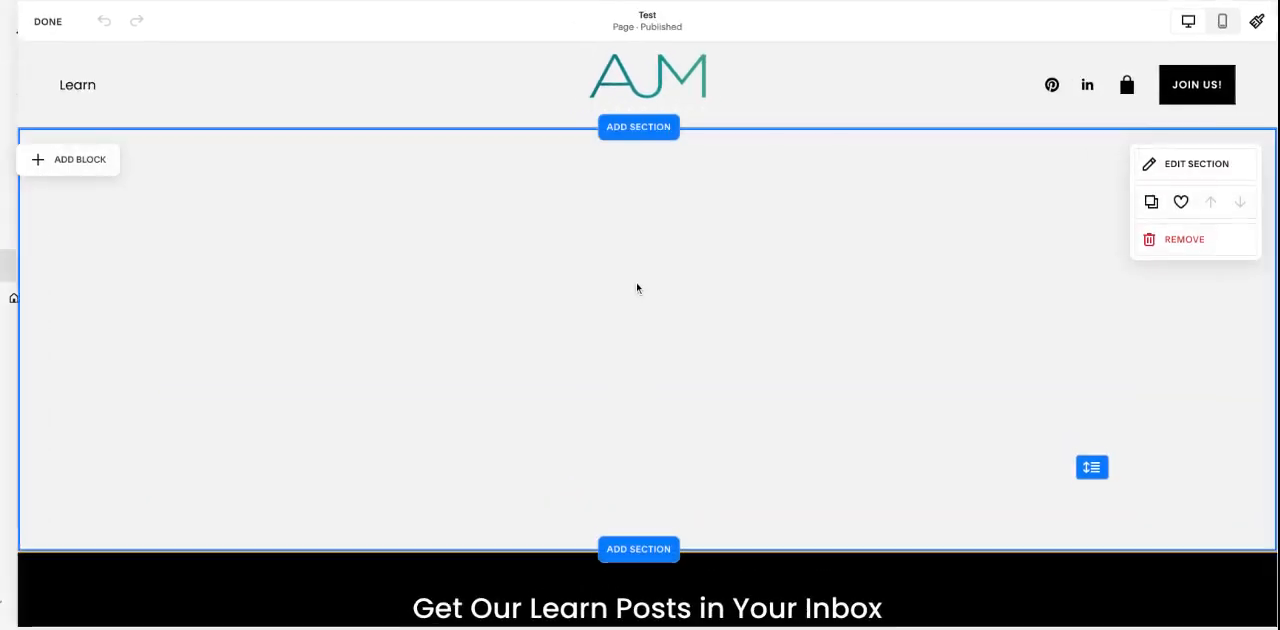
# Step: Insert the saved "Everything You Need for Squarespace Websites" hero section below the blank section on the Test page
pyautogui.click(640, 560)
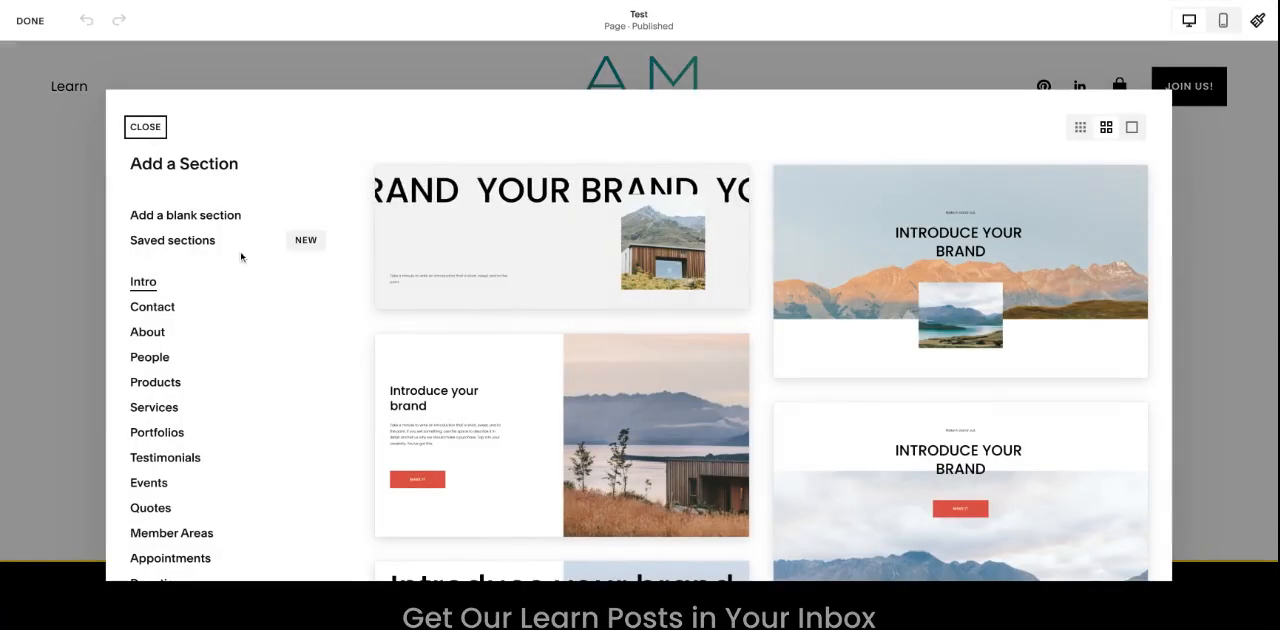
pyautogui.click(208, 243)
pyautogui.scroll(-5, 689, 301)
pyautogui.scroll(2, 689, 301)
pyautogui.scroll(4, 689, 301)
pyautogui.scroll(-5, 689, 301)
pyautogui.click(928, 480)
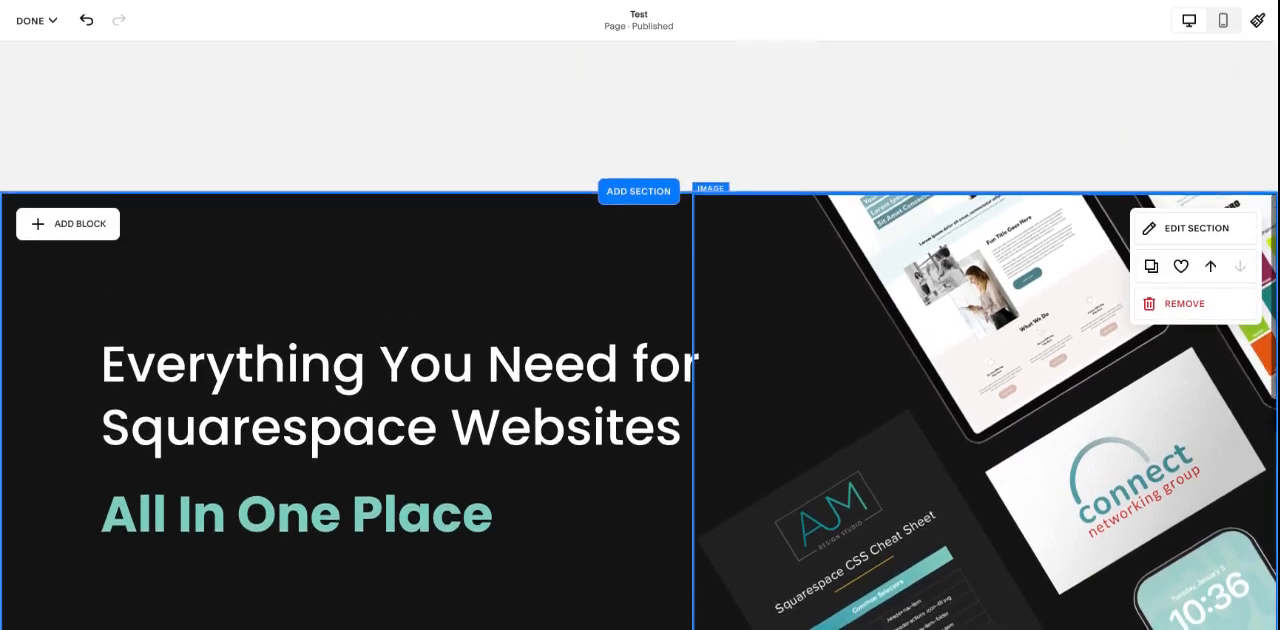
# Step: Move the inserted hero section above the blank section on the Test page
pyautogui.scroll(1, 930, 230)
pyautogui.scroll(-1, 930, 230)
pyautogui.scroll(2, 930, 230)
pyautogui.click(1209, 464)
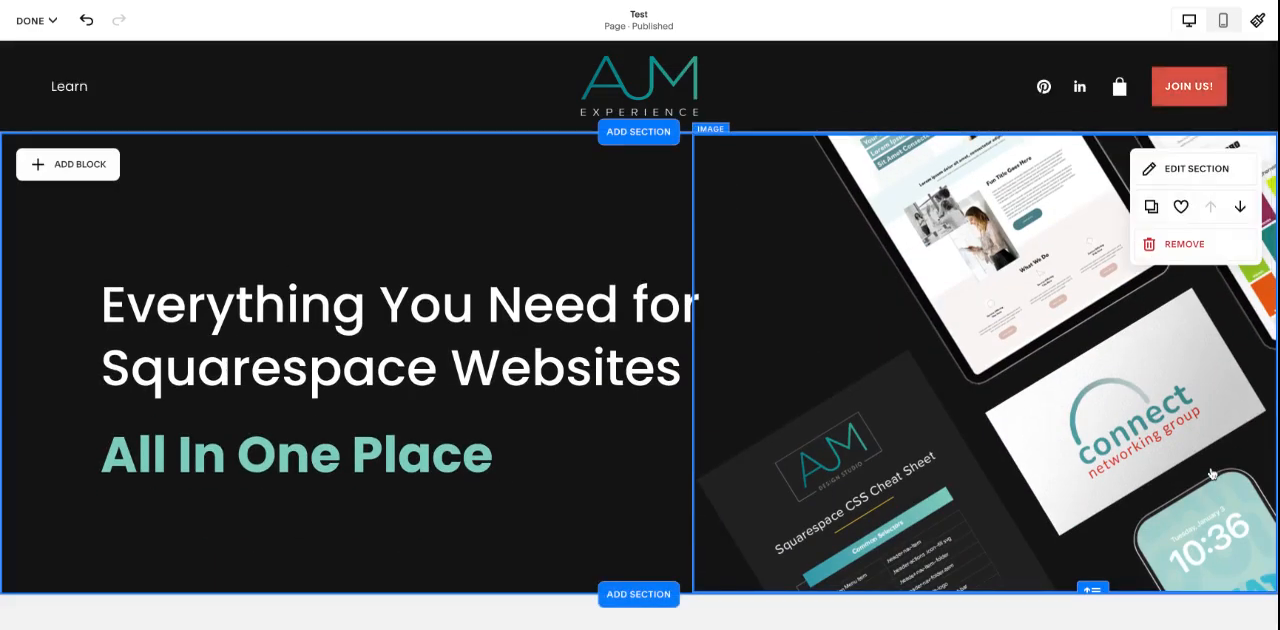
# Step: Duplicate the hero section on the Test page and remove the duplicate
pyautogui.click(1151, 206)
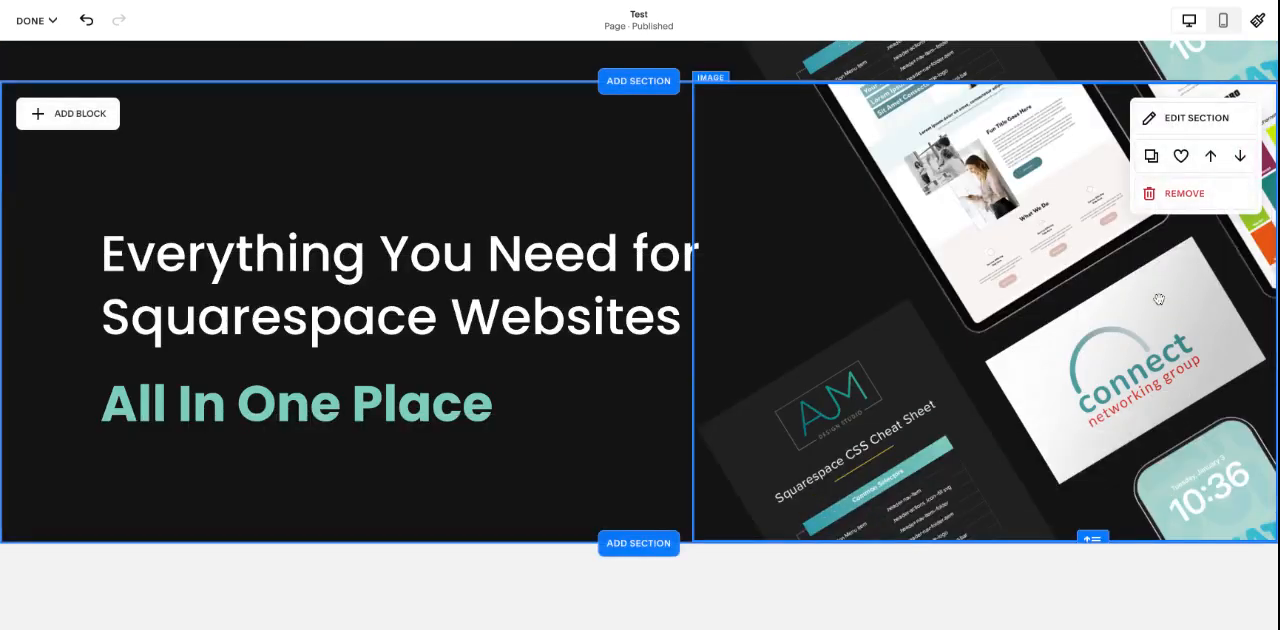
pyautogui.click(1184, 193)
pyautogui.click(737, 354)
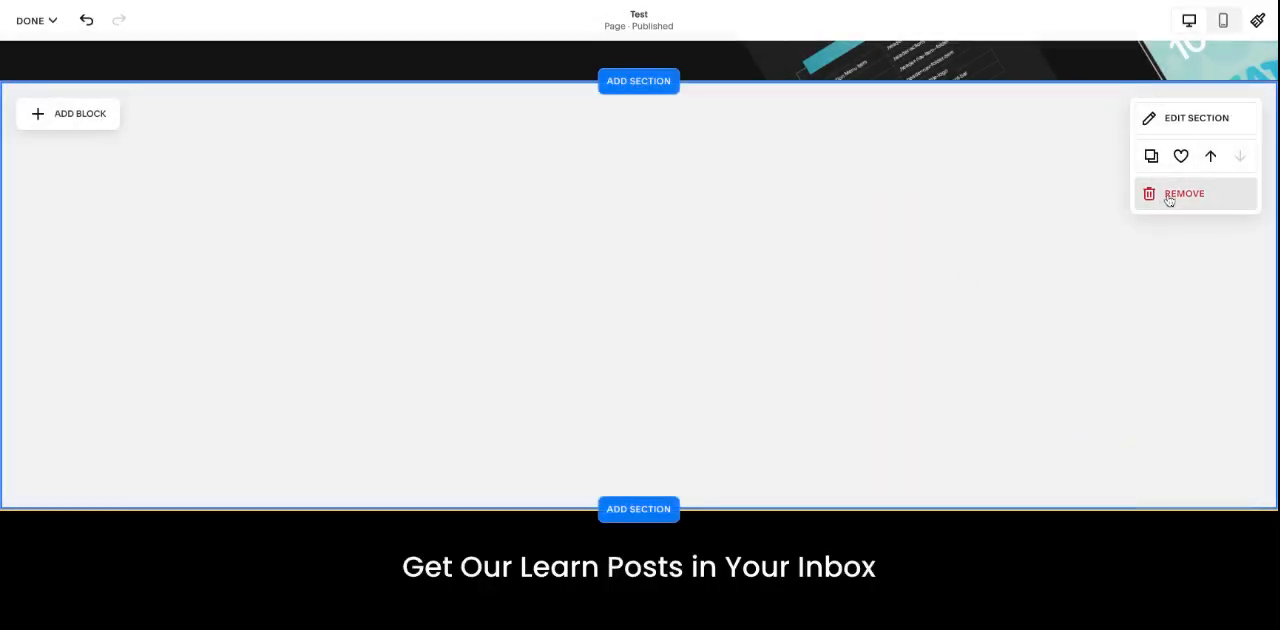
# Step: Change the "Everything You Need for Squarespace Websites" text in the hero section to Heading 3
pyautogui.scroll(5, 1128, 367)
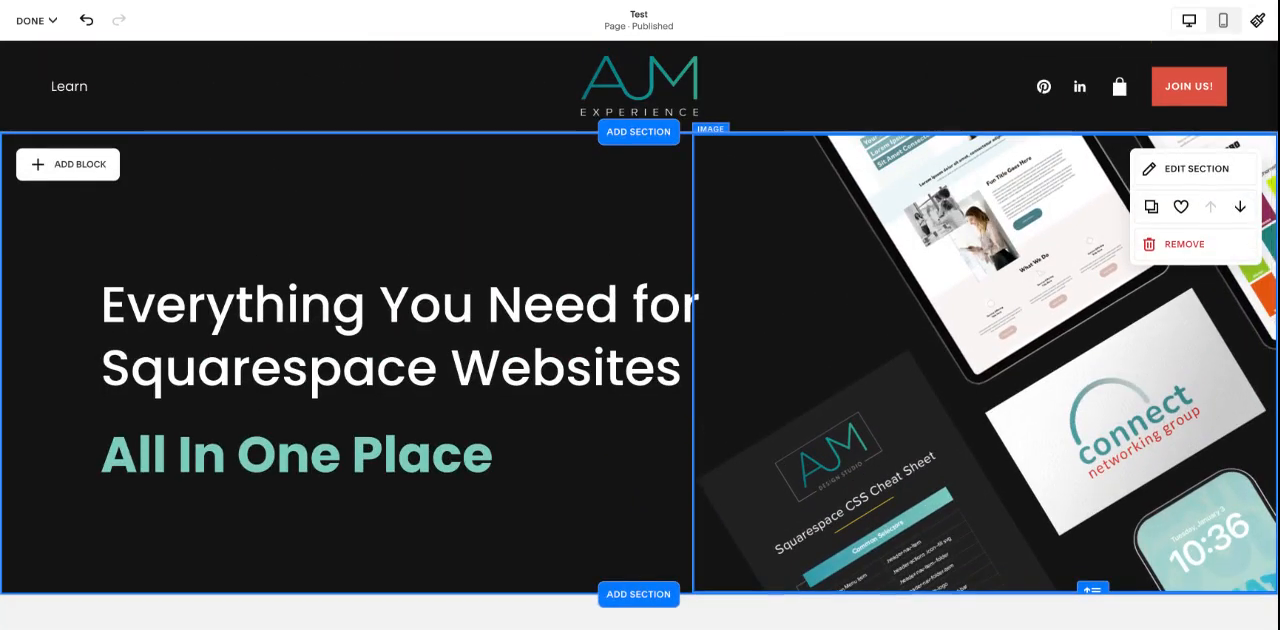
pyautogui.doubleClick(591, 341)
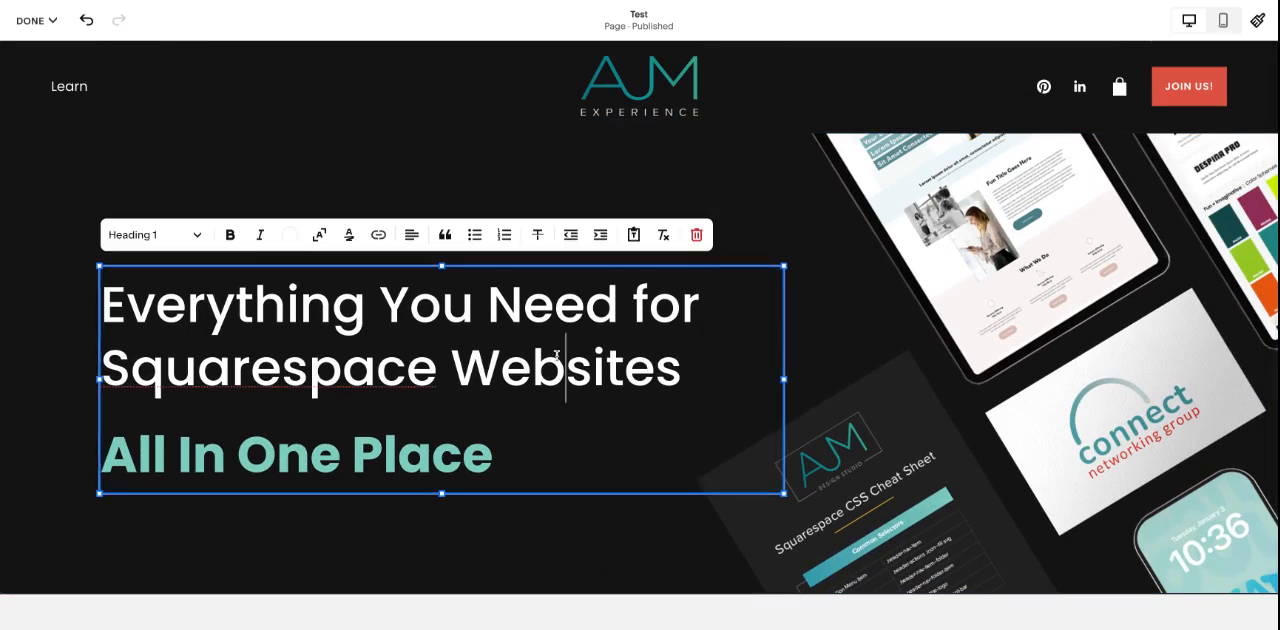
pyautogui.moveTo(609, 368); pyautogui.dragTo(384, 308)
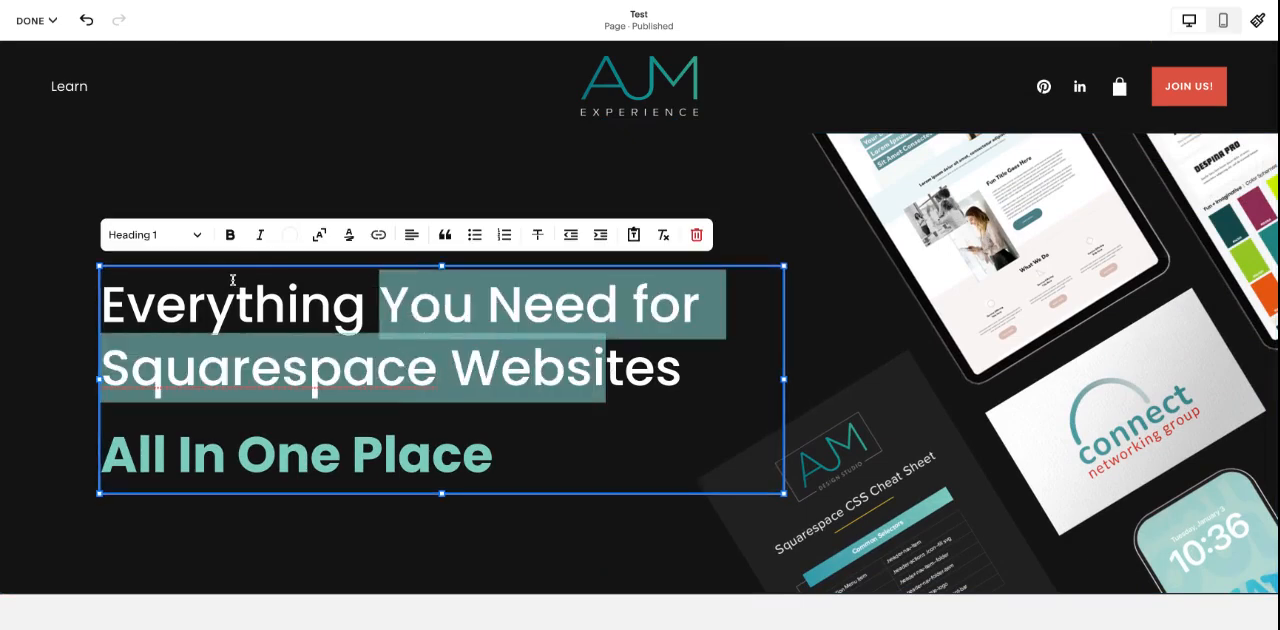
pyautogui.click(166, 236)
pyautogui.click(170, 301)
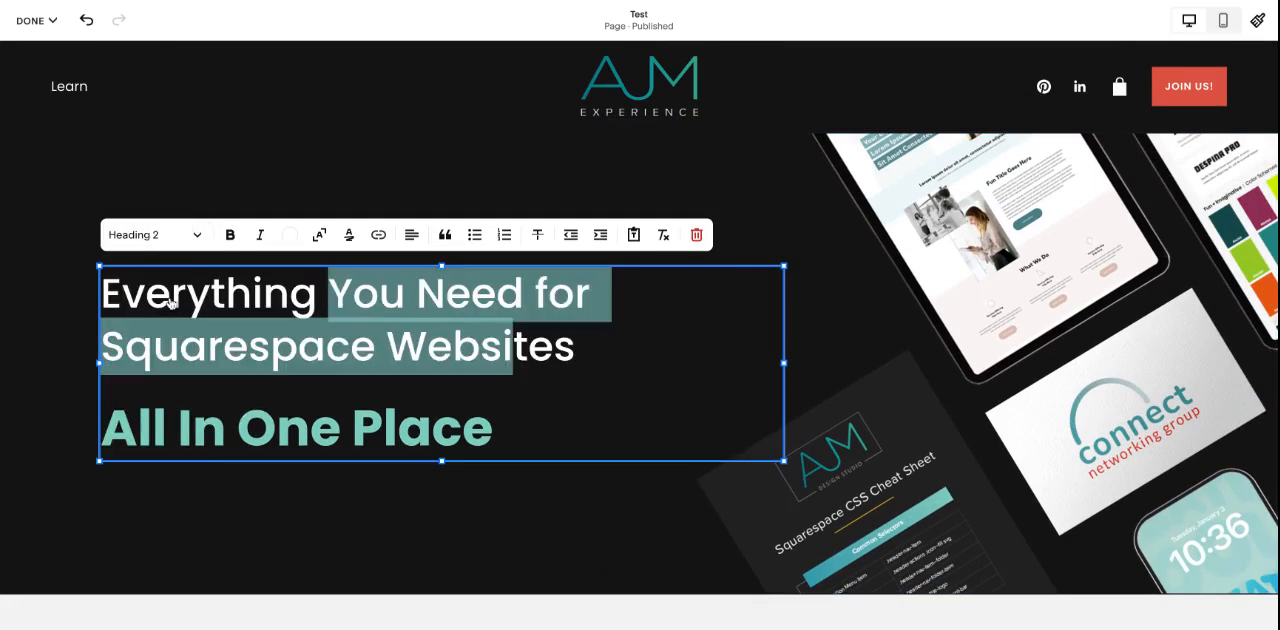
pyautogui.click(186, 238)
pyautogui.click(177, 334)
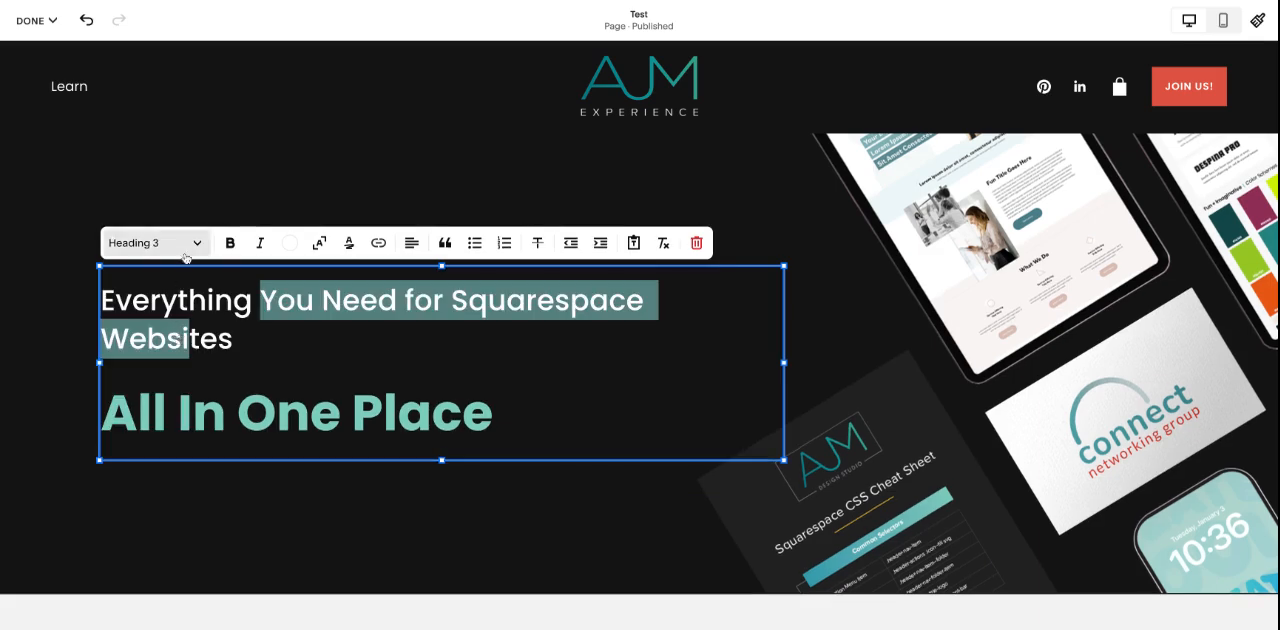
pyautogui.click(186, 250)
pyautogui.click(328, 421)
pyautogui.click(328, 421)
pyautogui.click(329, 223)
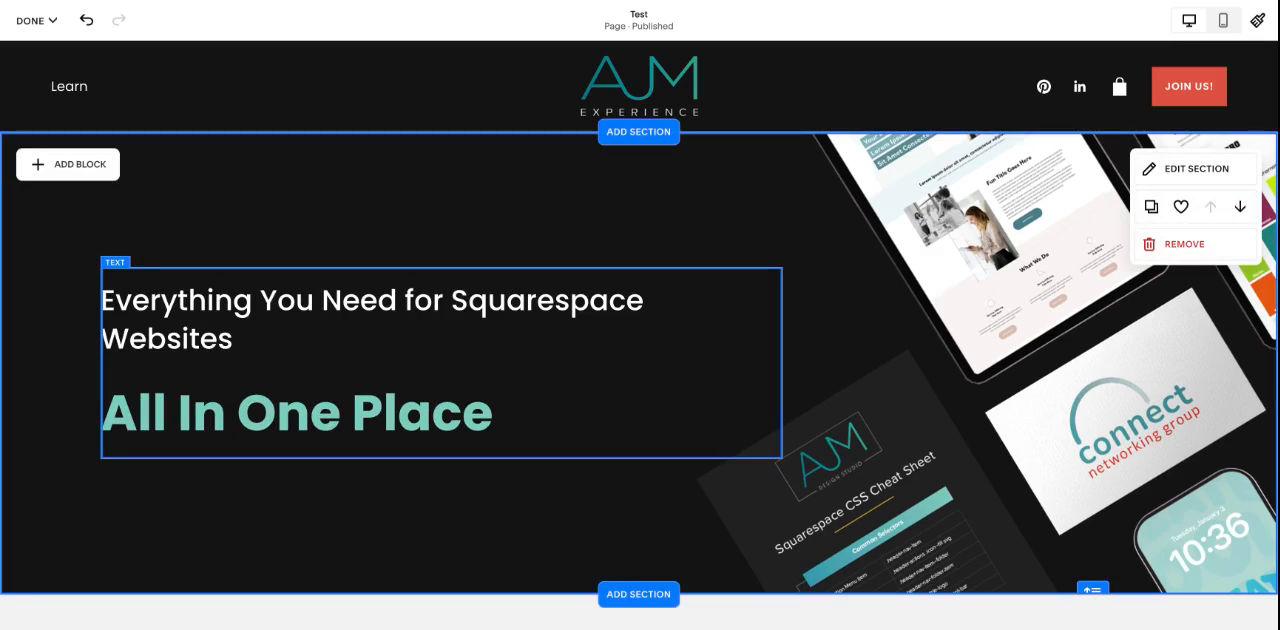
# Step: Select the hero text block and view the content settings of the hero image block
pyautogui.click(340, 332)
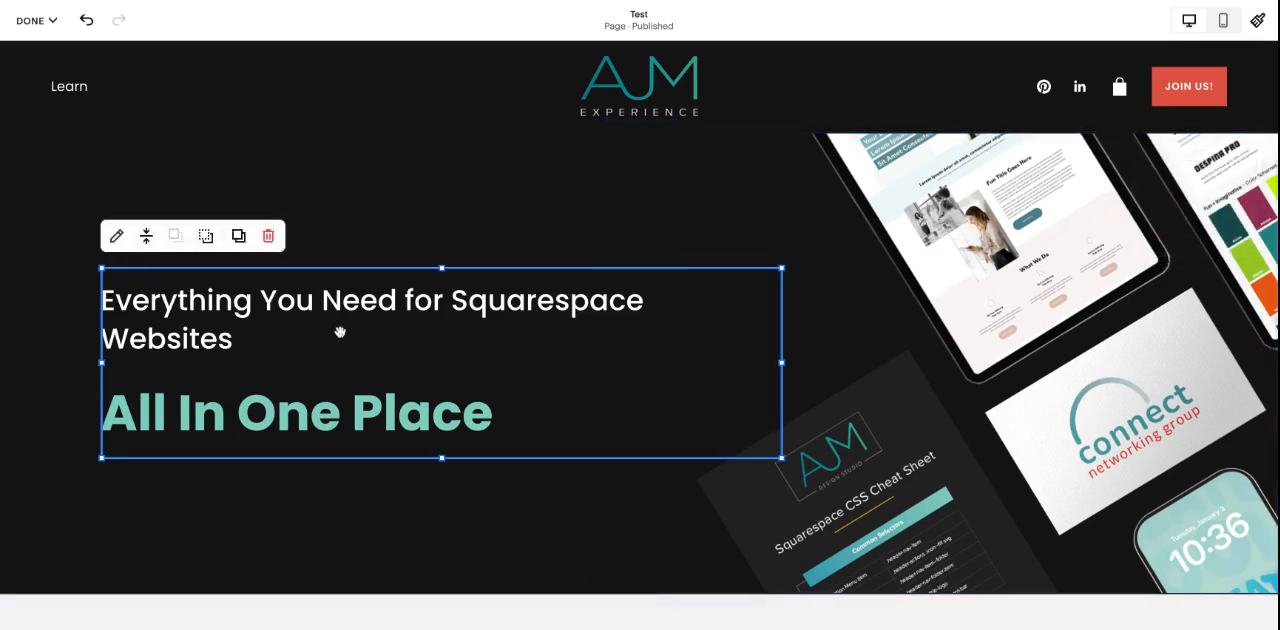
pyautogui.click(942, 249)
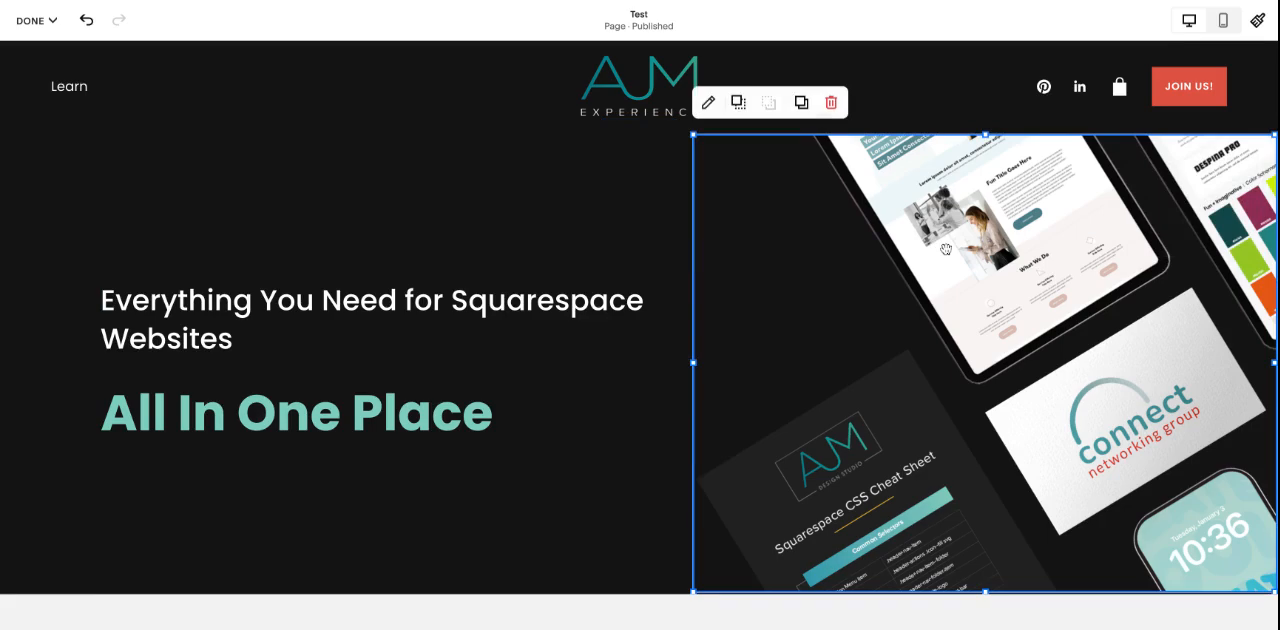
pyautogui.click(708, 103)
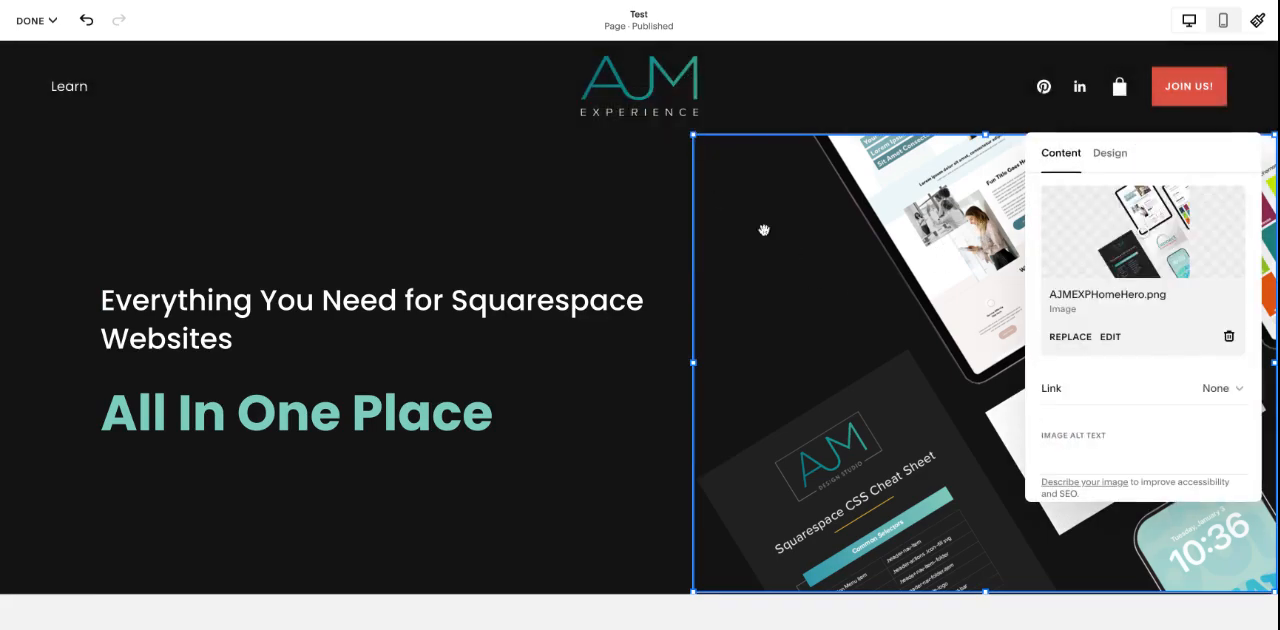
pyautogui.click(477, 234)
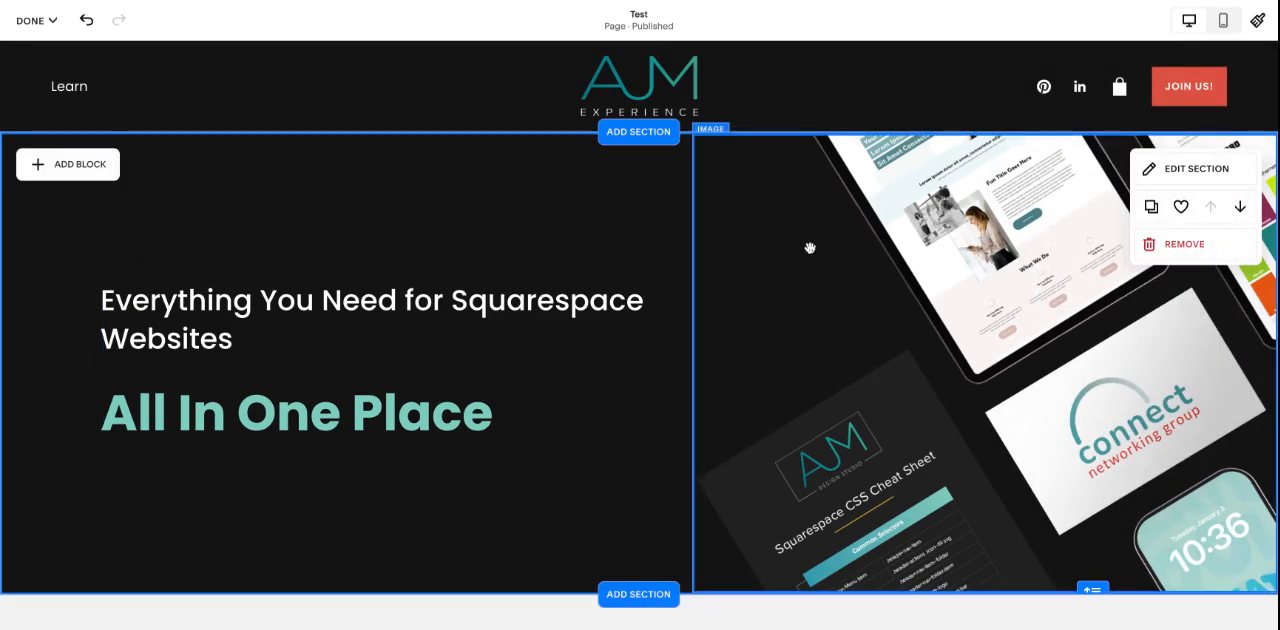
# Step: Add an Image block to the blank section below the hero section
pyautogui.scroll(-5, 810, 247)
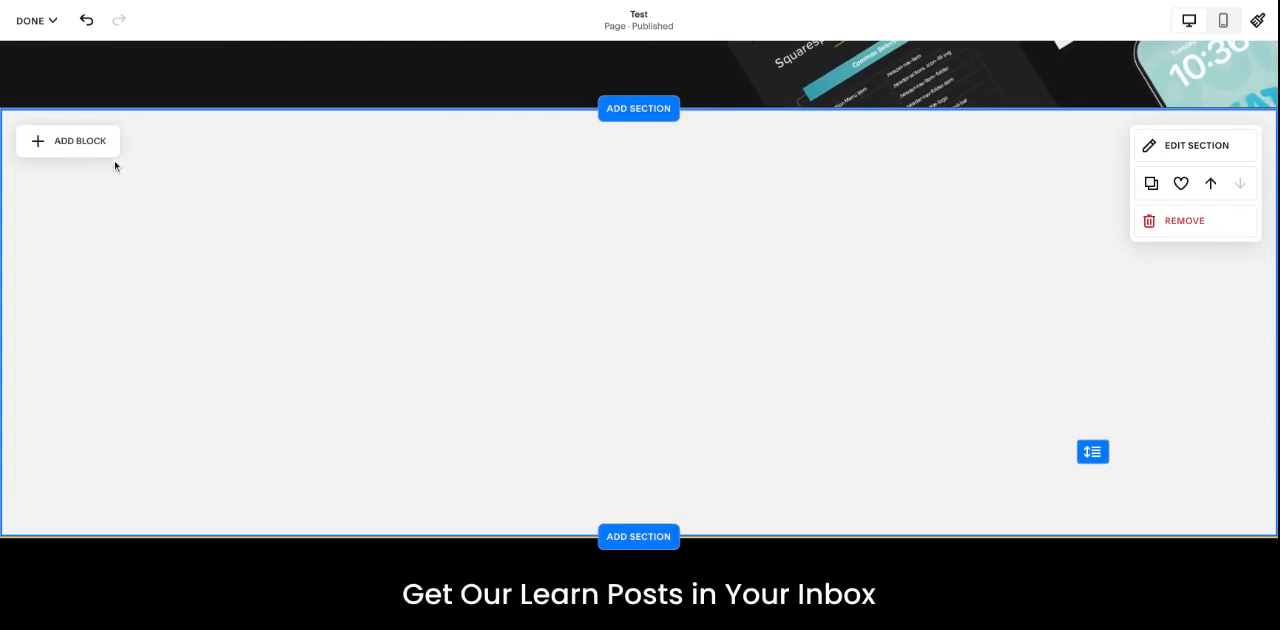
pyautogui.click(75, 141)
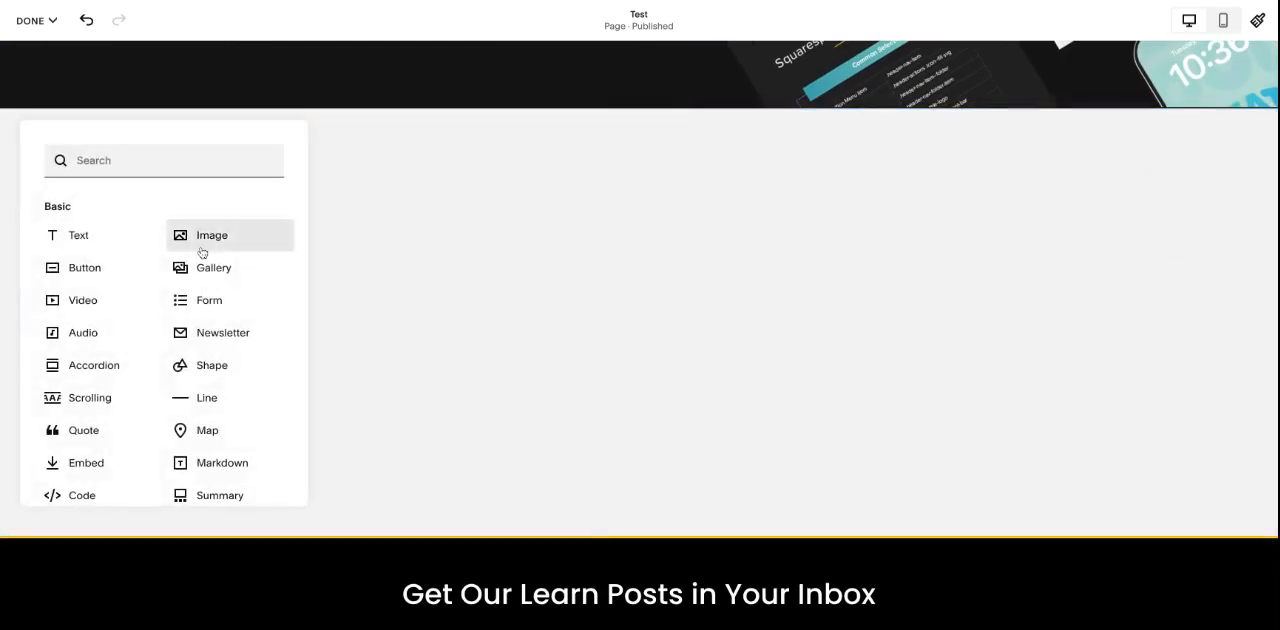
pyautogui.scroll(-10, 212, 235)
pyautogui.scroll(10, 212, 235)
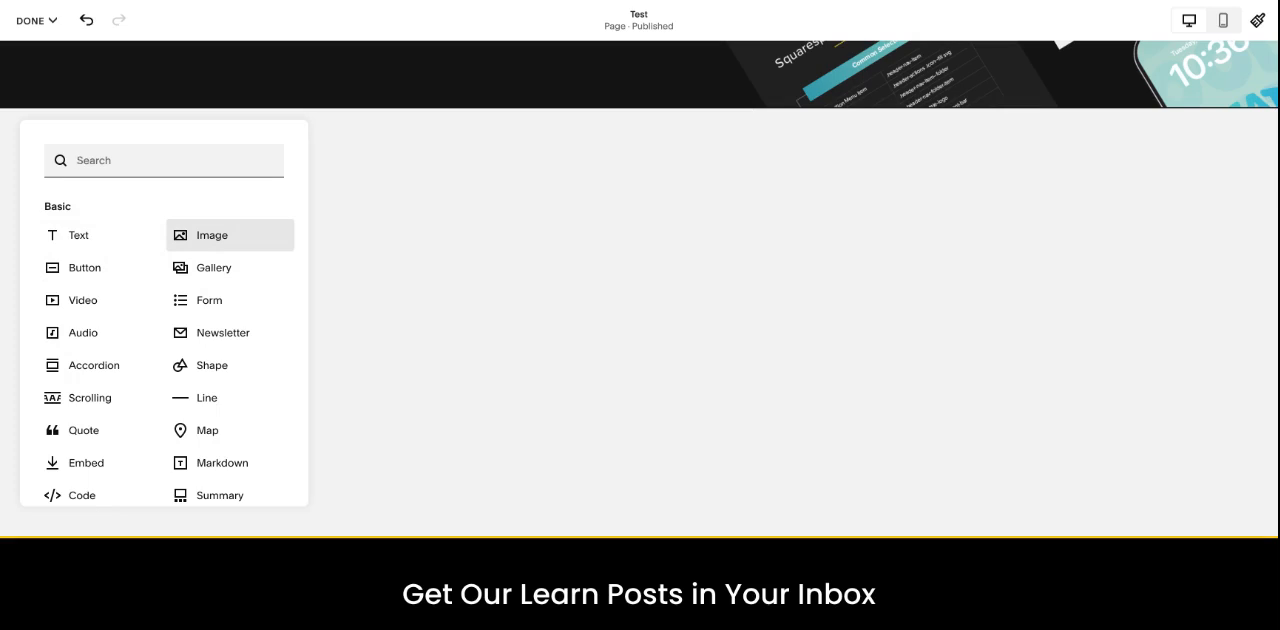
pyautogui.click(229, 235)
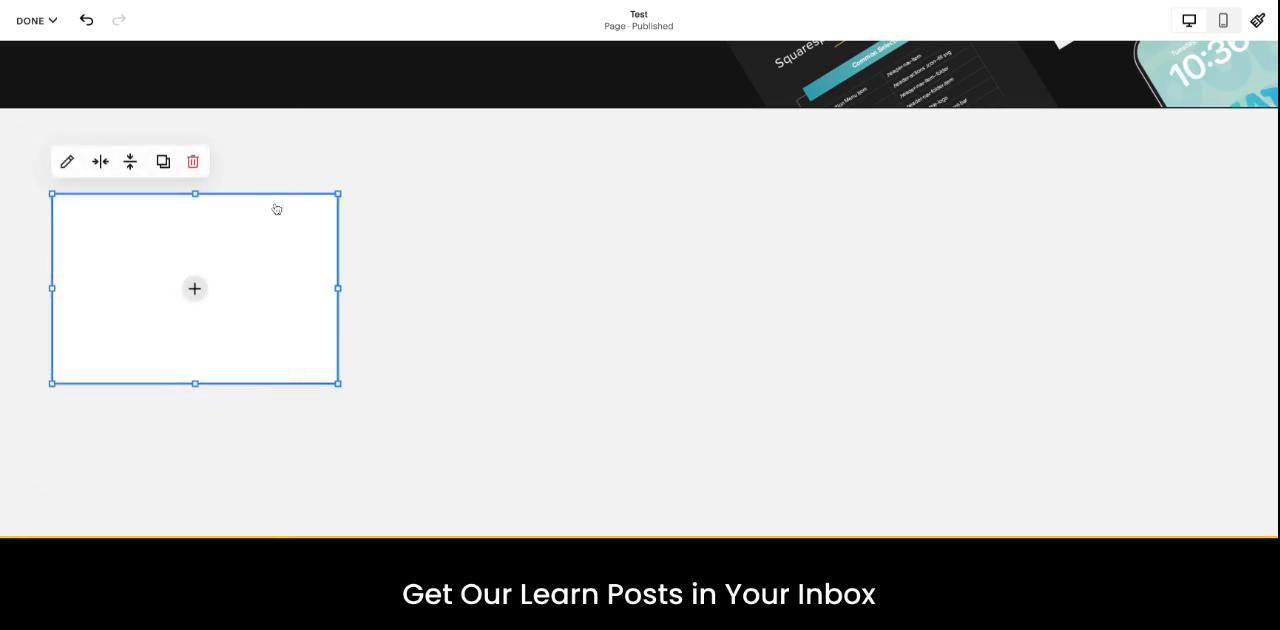
pyautogui.moveTo(288, 221); pyautogui.dragTo(317, 266)
pyautogui.moveTo(223, 332); pyautogui.dragTo(194, 288)
pyautogui.click(1085, 190)
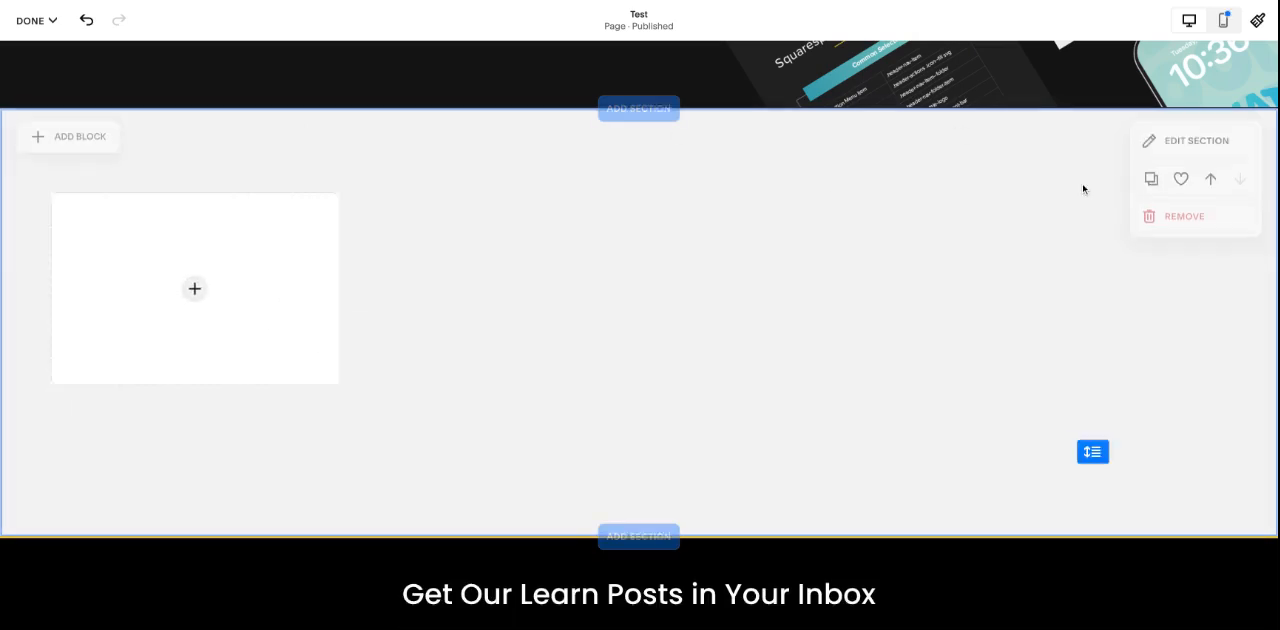
# Step: Shorten the section containing the empty image block to 6 grid rows and open its format settings
pyautogui.click(1186, 157)
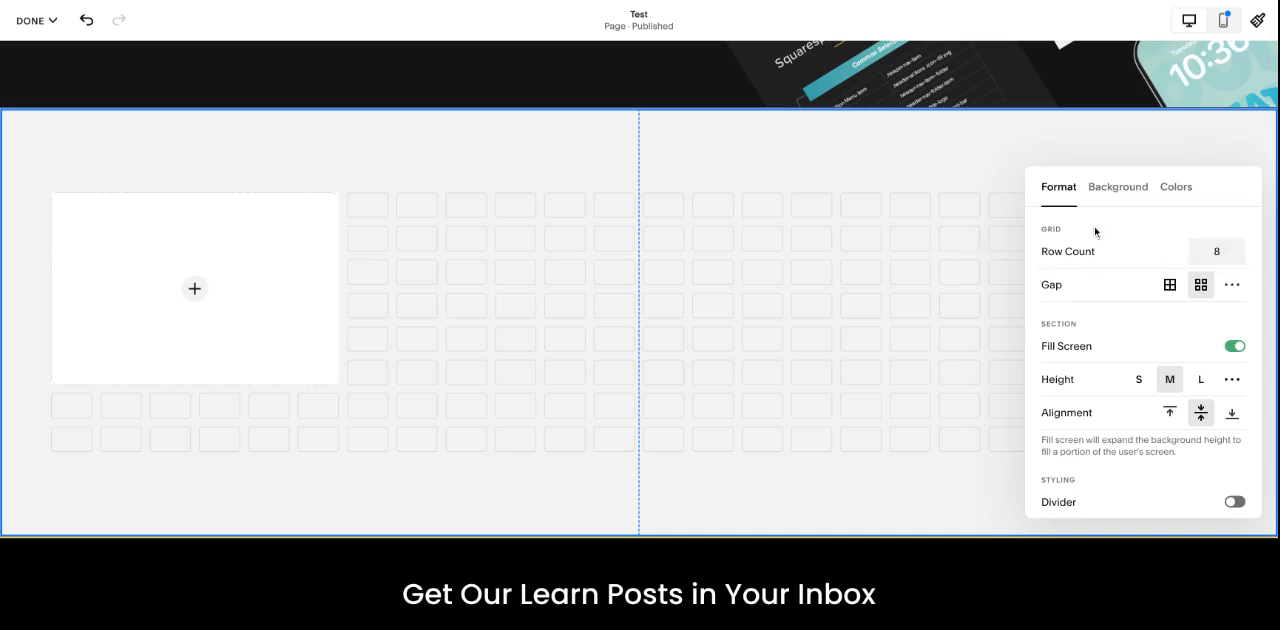
pyautogui.click(998, 163)
pyautogui.moveTo(1091, 452); pyautogui.dragTo(1092, 400)
pyautogui.click(1140, 143)
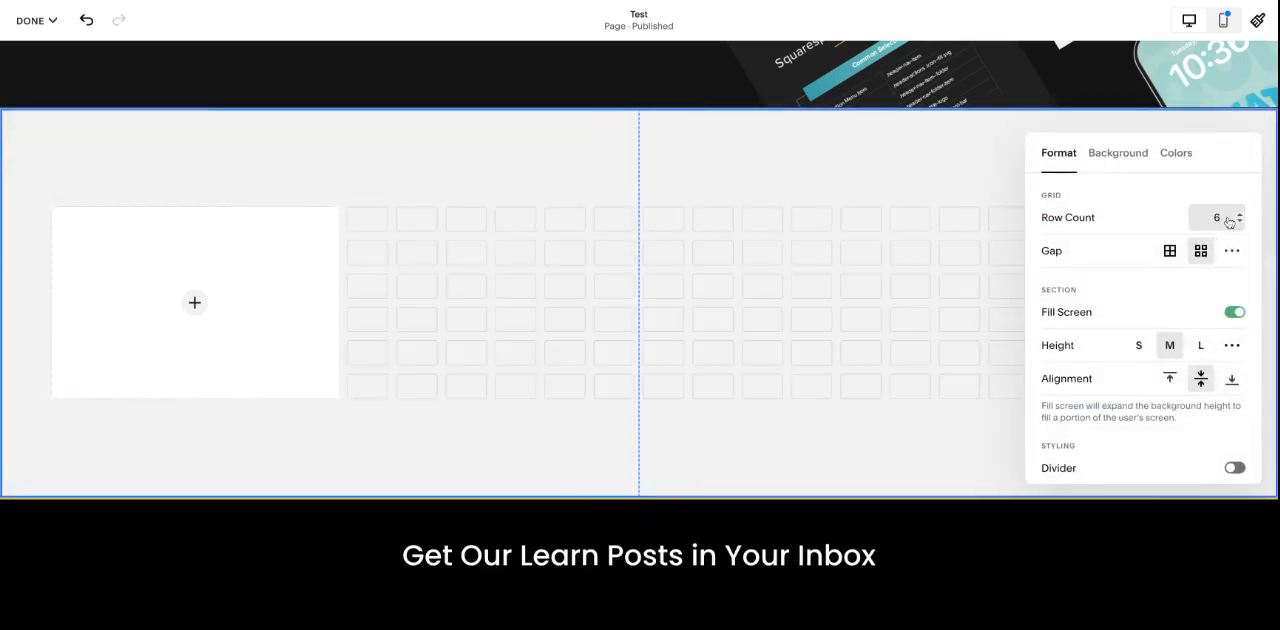
# Step: Try a higher grid row count for the section and set it back to 6
pyautogui.click(1240, 214)
pyautogui.click(1240, 214)
pyautogui.click(1240, 222)
pyautogui.click(1240, 222)
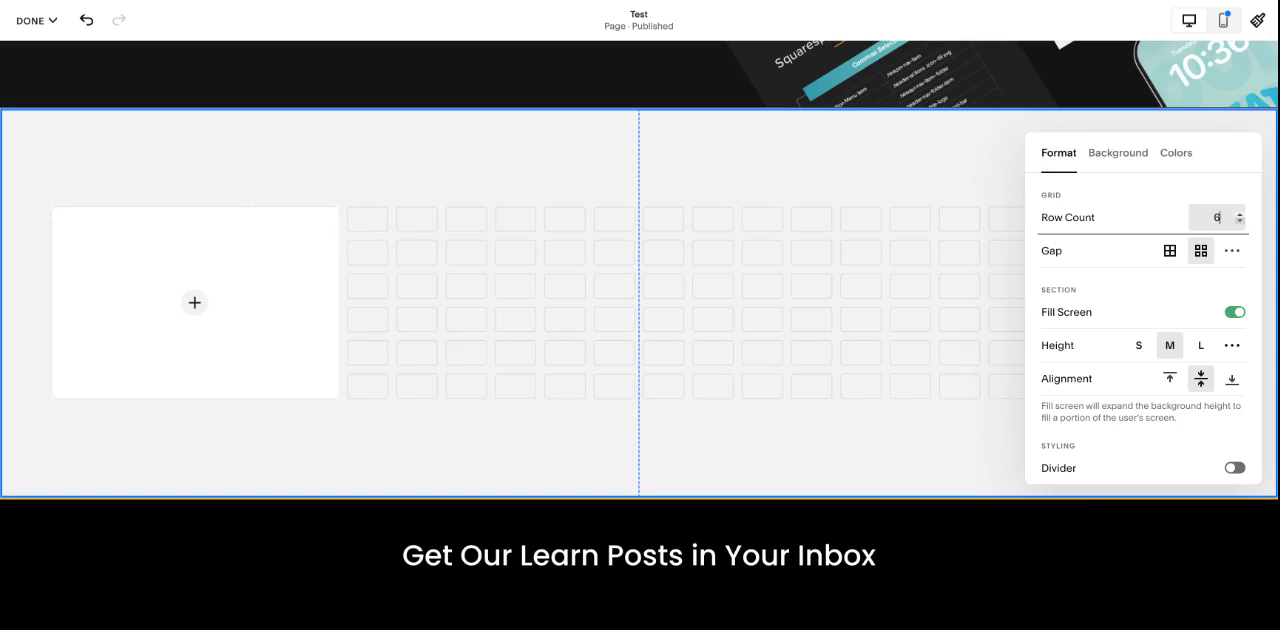
pyautogui.click(1040, 294)
# Step: Toggle Fill Screen on the section, try the M height, and leave Fill Screen turned off
pyautogui.scroll(-1, 1050, 300)
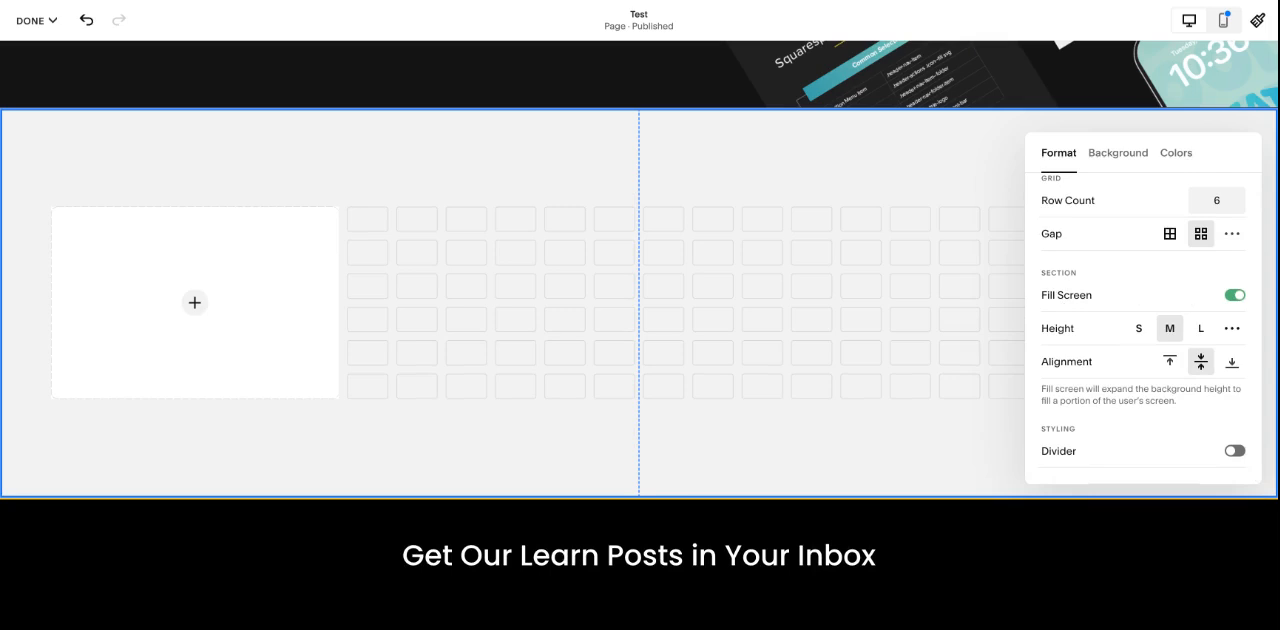
pyautogui.click(1236, 296)
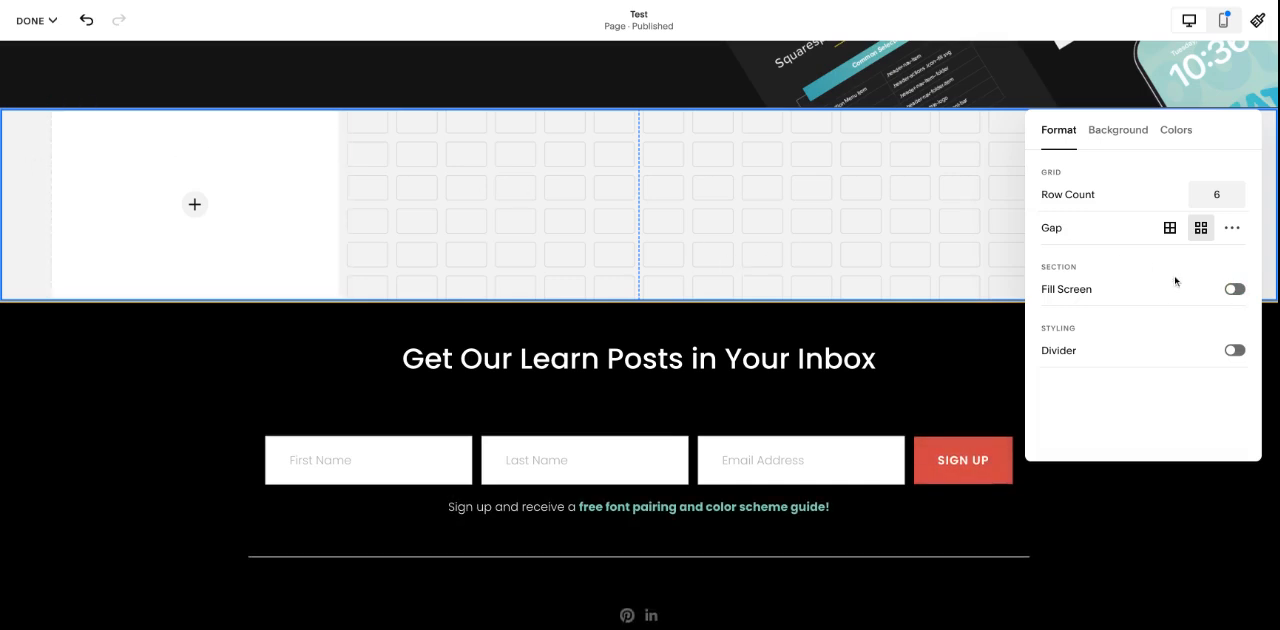
pyautogui.click(1234, 292)
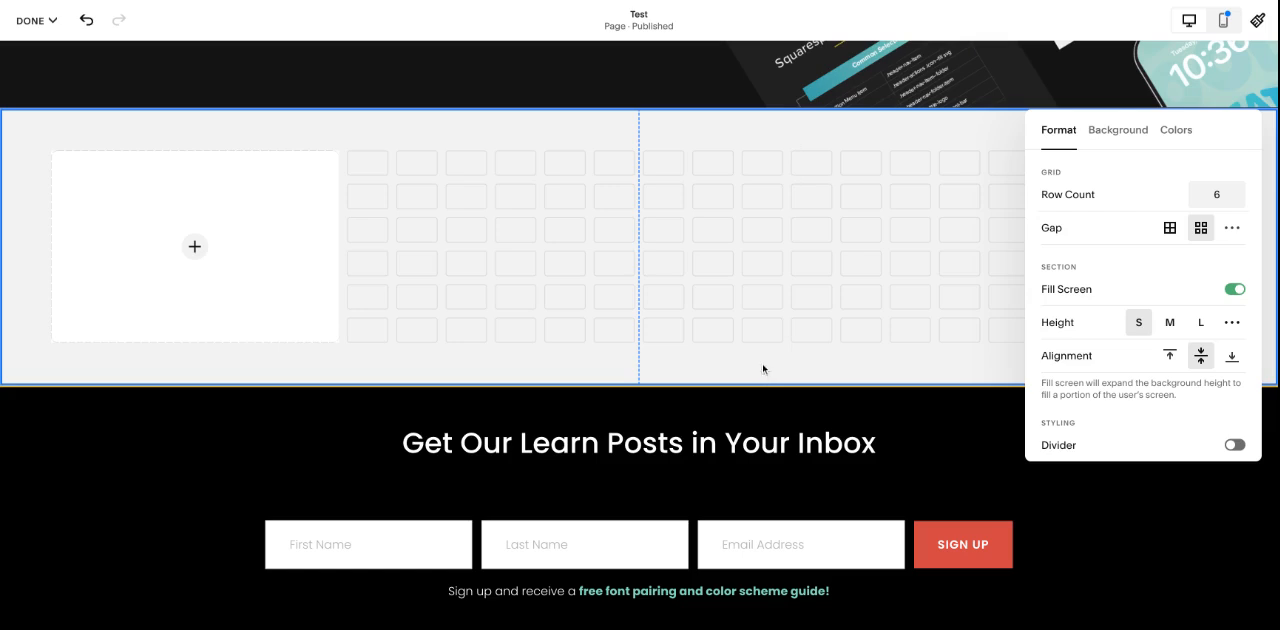
pyautogui.click(1170, 322)
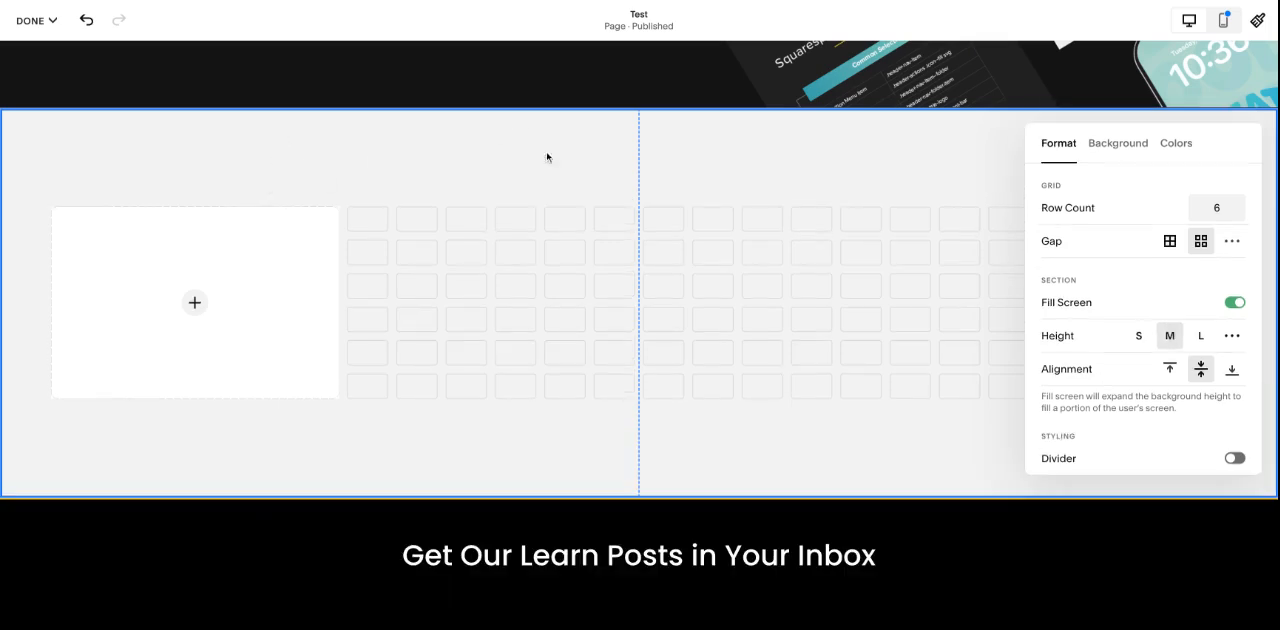
pyautogui.click(1231, 304)
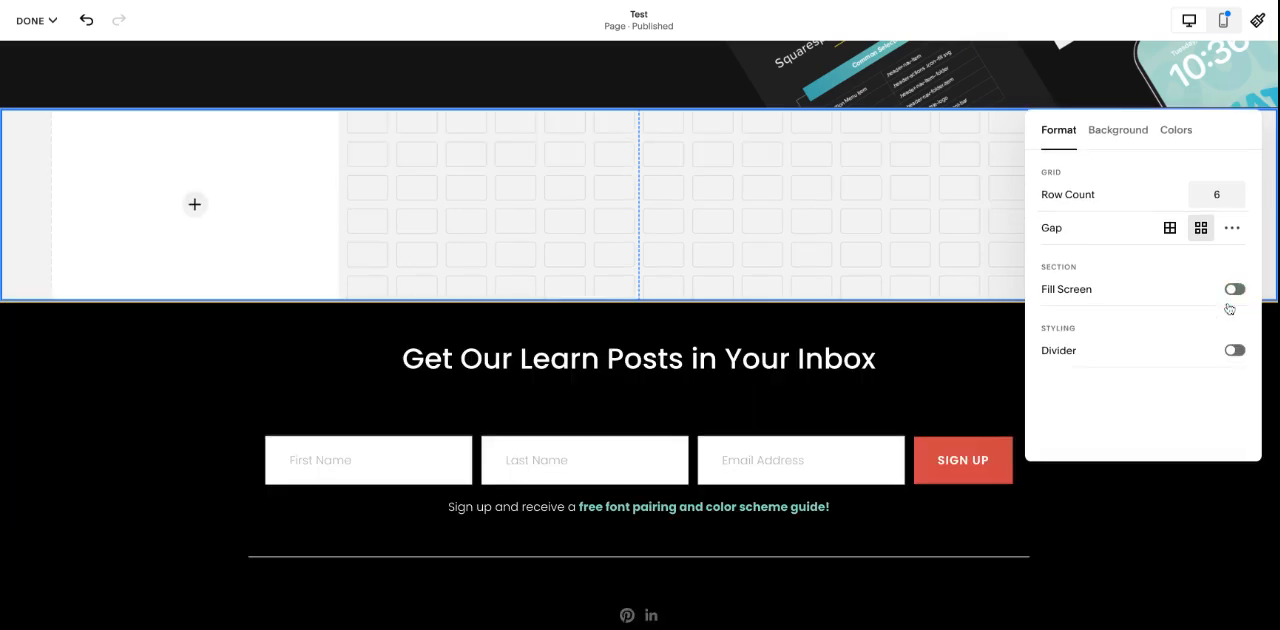
pyautogui.click(31, 197)
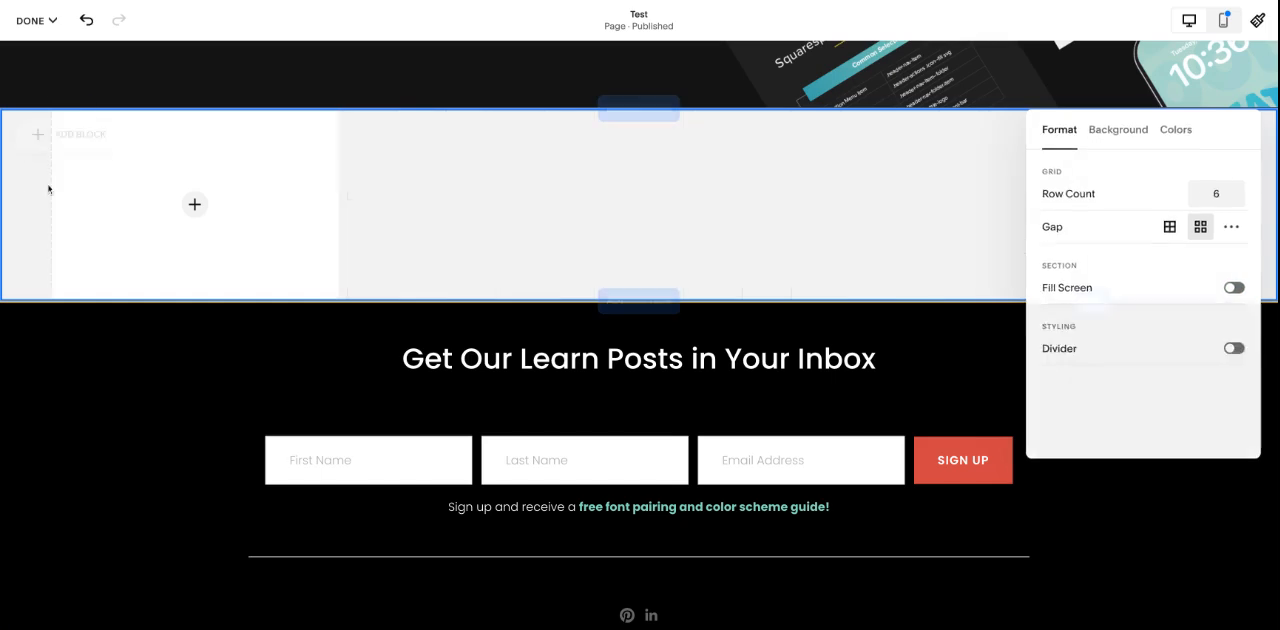
# Step: Move the image block to the section's left edge and enlarge it to fill the left half across 11 rows
pyautogui.moveTo(134, 158); pyautogui.dragTo(62, 156)
pyautogui.moveTo(287, 297); pyautogui.dragTo(634, 466)
pyautogui.click(871, 357)
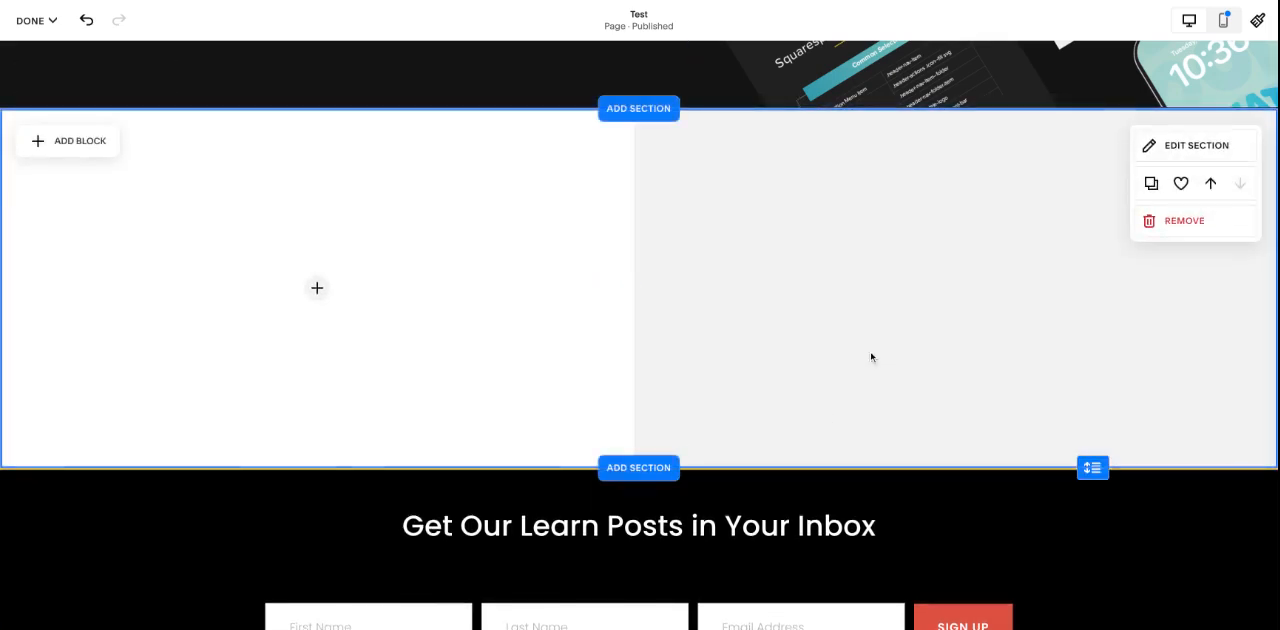
pyautogui.click(391, 198)
pyautogui.click(801, 191)
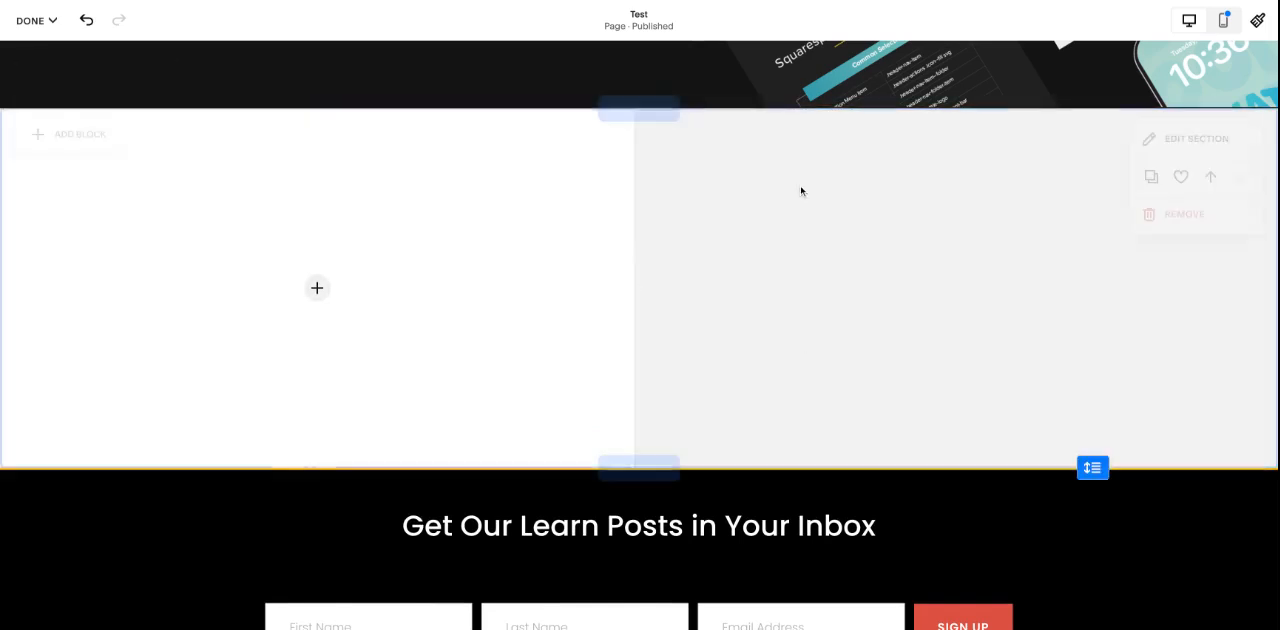
# Step: Turn on Fill Screen for the section, try top alignment, and set the alignment back to middle
pyautogui.click(1168, 146)
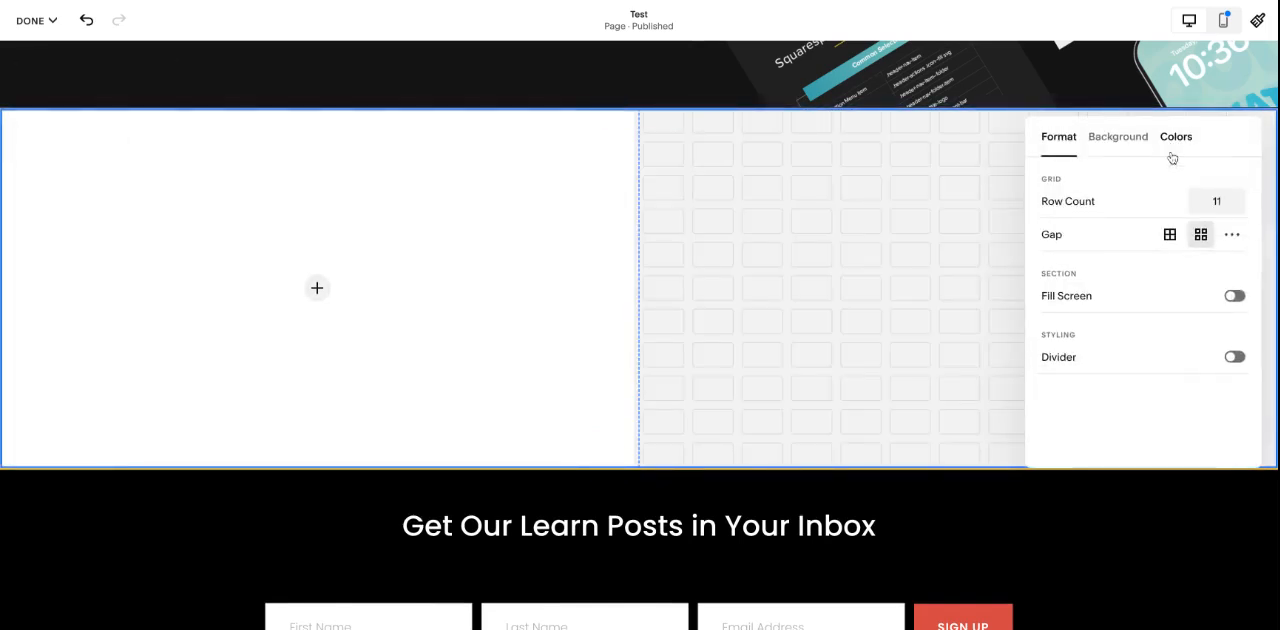
pyautogui.click(1234, 296)
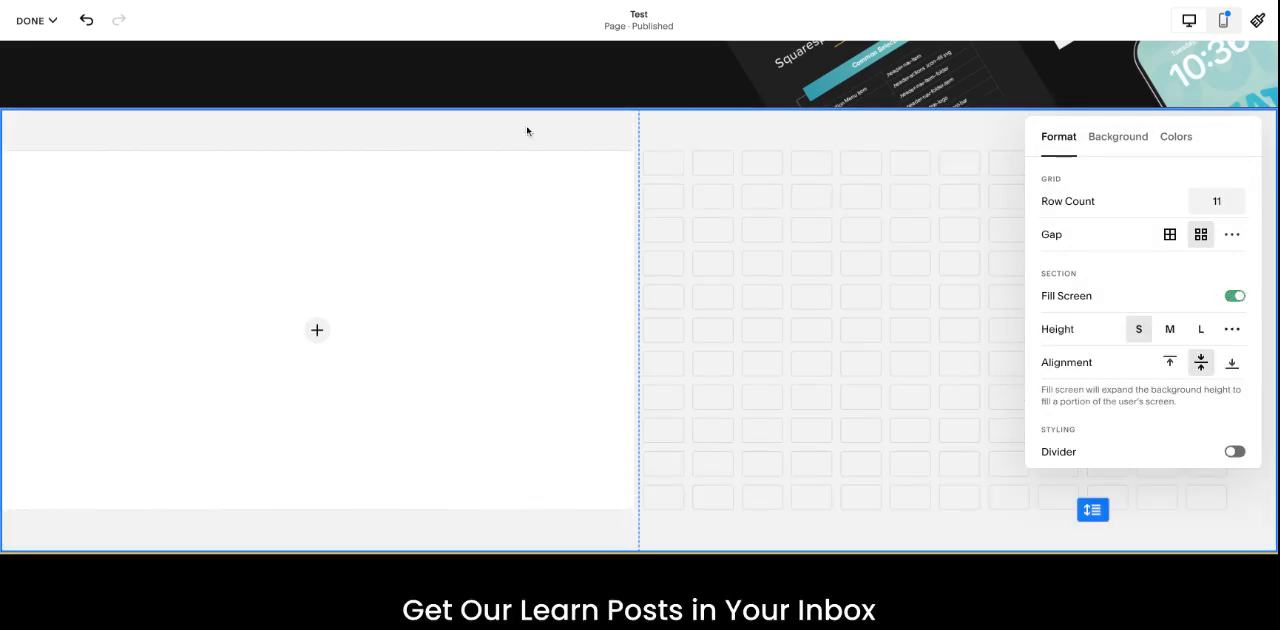
pyautogui.scroll(-1, 1150, 295)
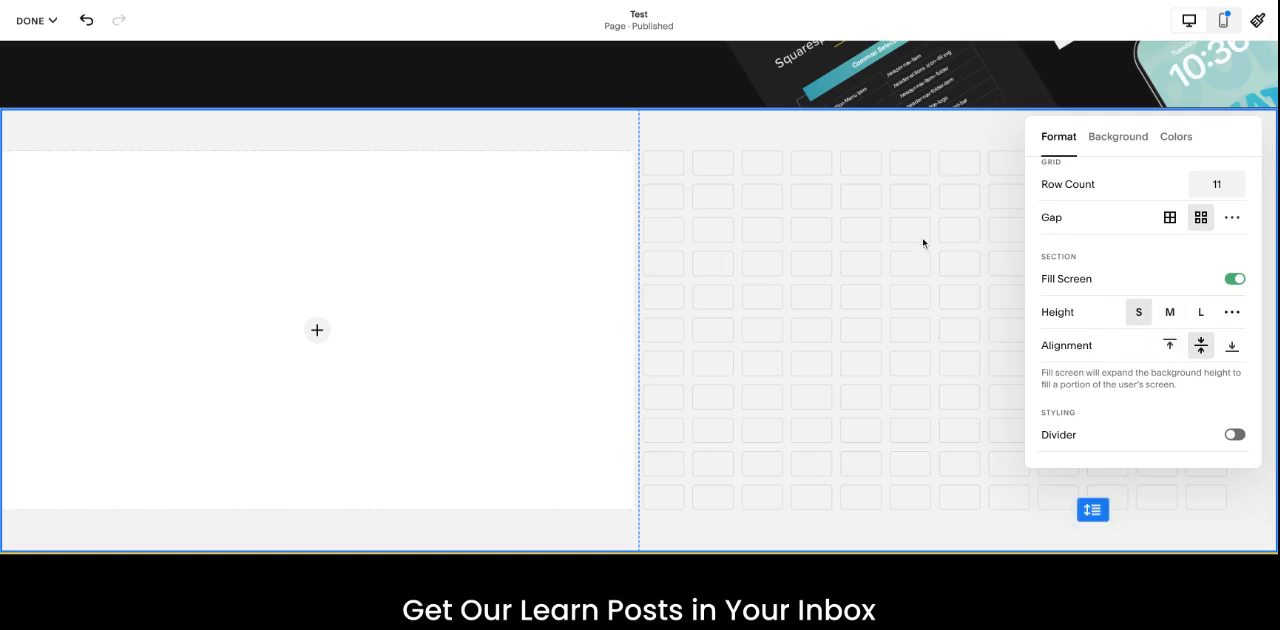
pyautogui.click(1174, 351)
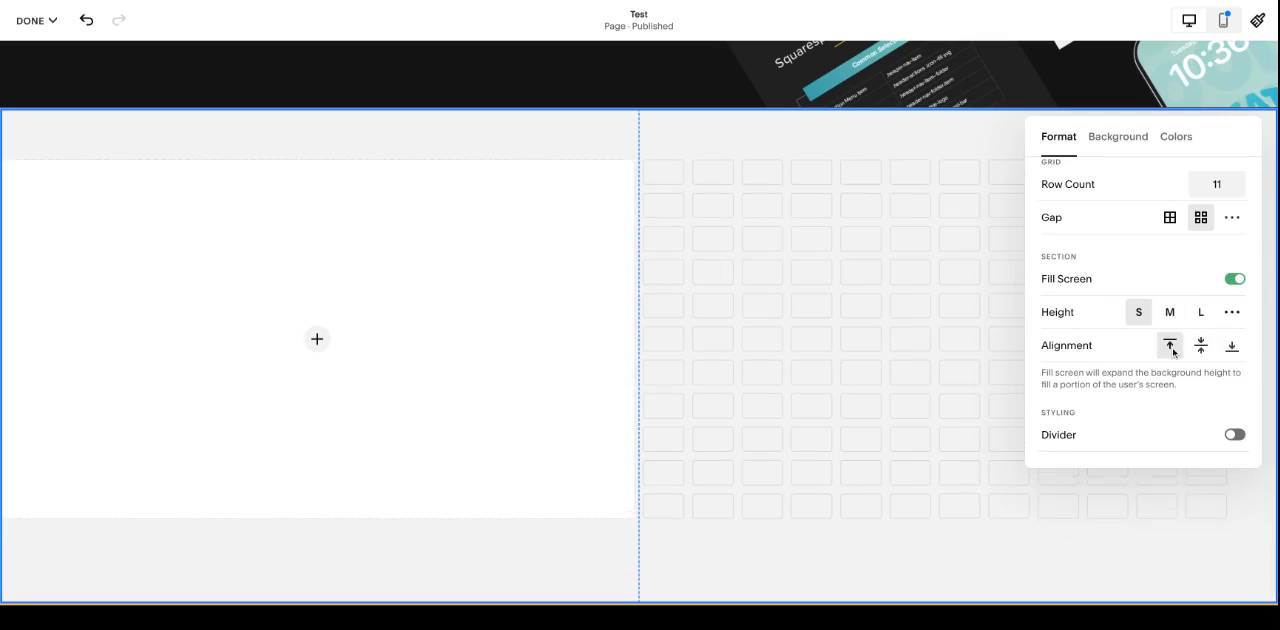
pyautogui.click(1200, 349)
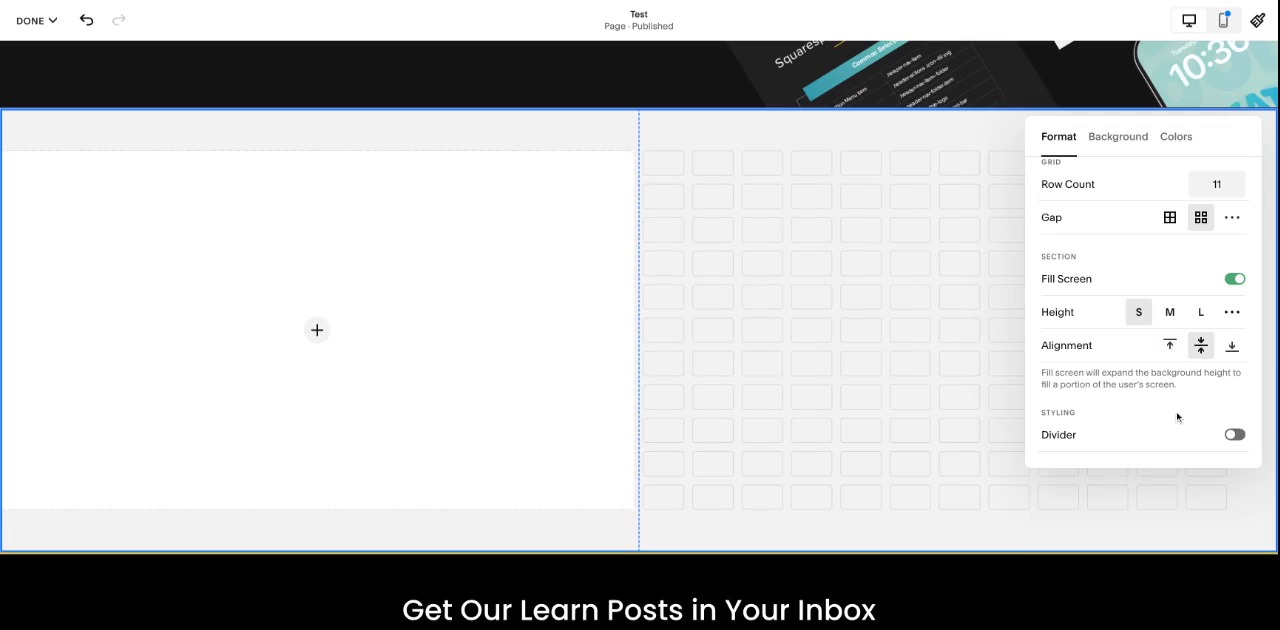
# Step: Enable the section's wavy divider and set its stroke color to the palette's teal
pyautogui.click(1234, 435)
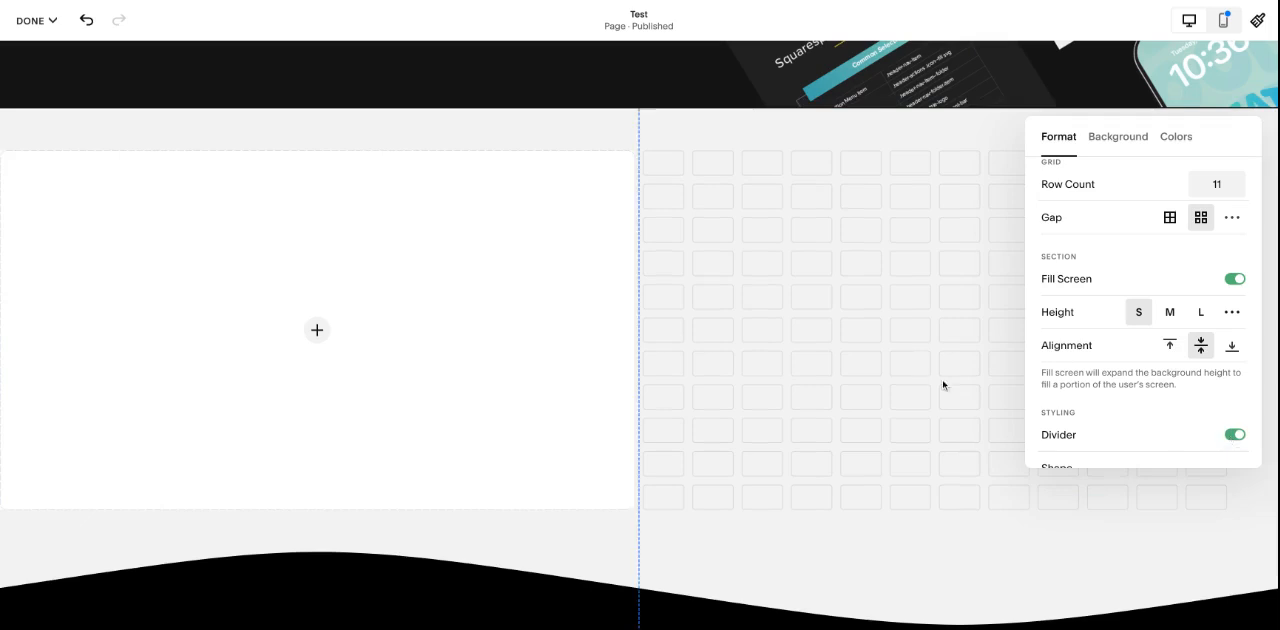
pyautogui.scroll(-3, 1063, 414)
pyautogui.scroll(-4, 1133, 268)
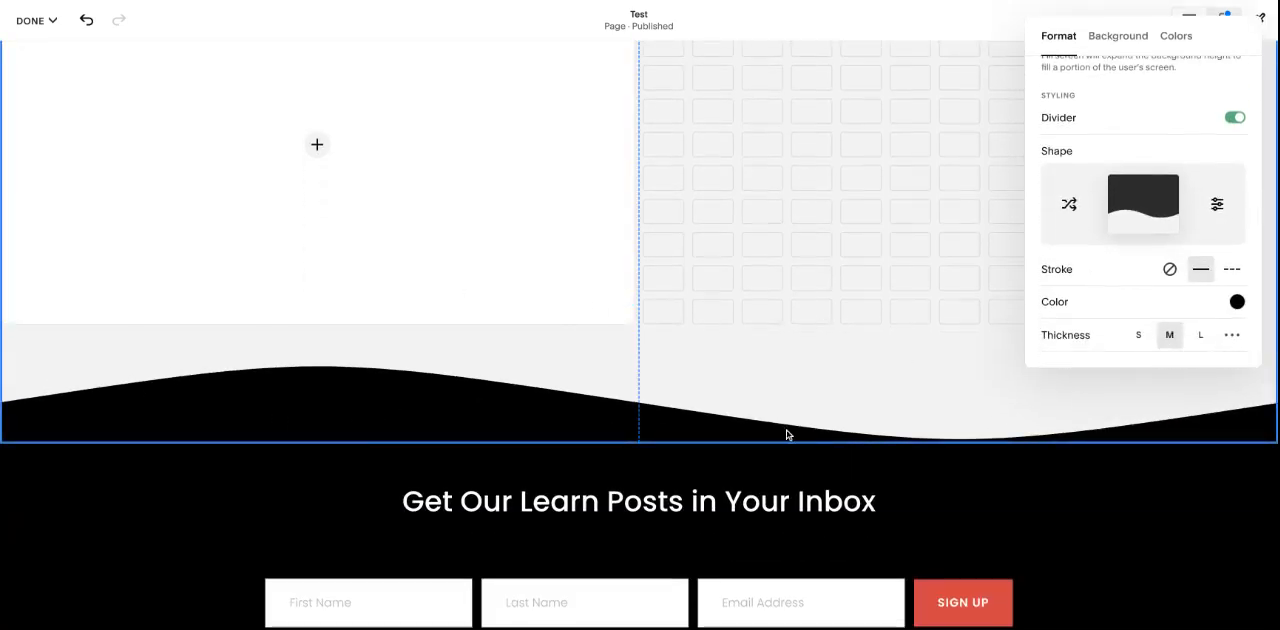
pyautogui.scroll(1, 1068, 427)
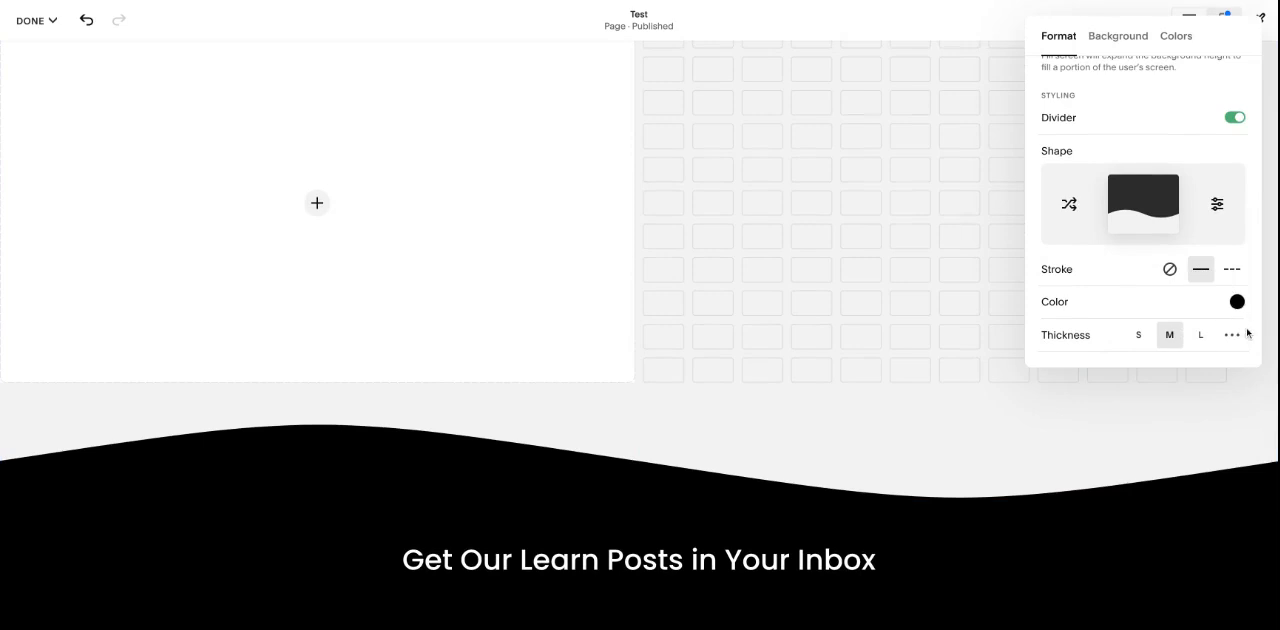
pyautogui.click(1238, 303)
pyautogui.click(1158, 269)
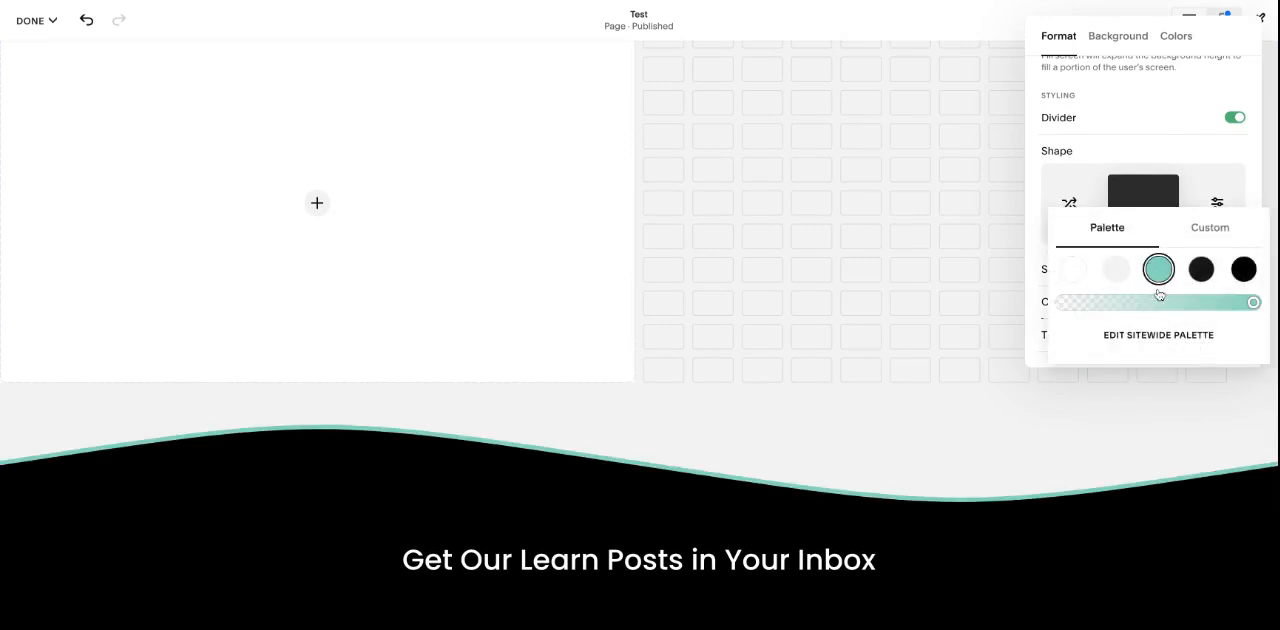
# Step: Try the L stroke thickness on the section divider and shuffle its shape until it has rounded corners
pyautogui.click(1035, 275)
pyautogui.click(1200, 338)
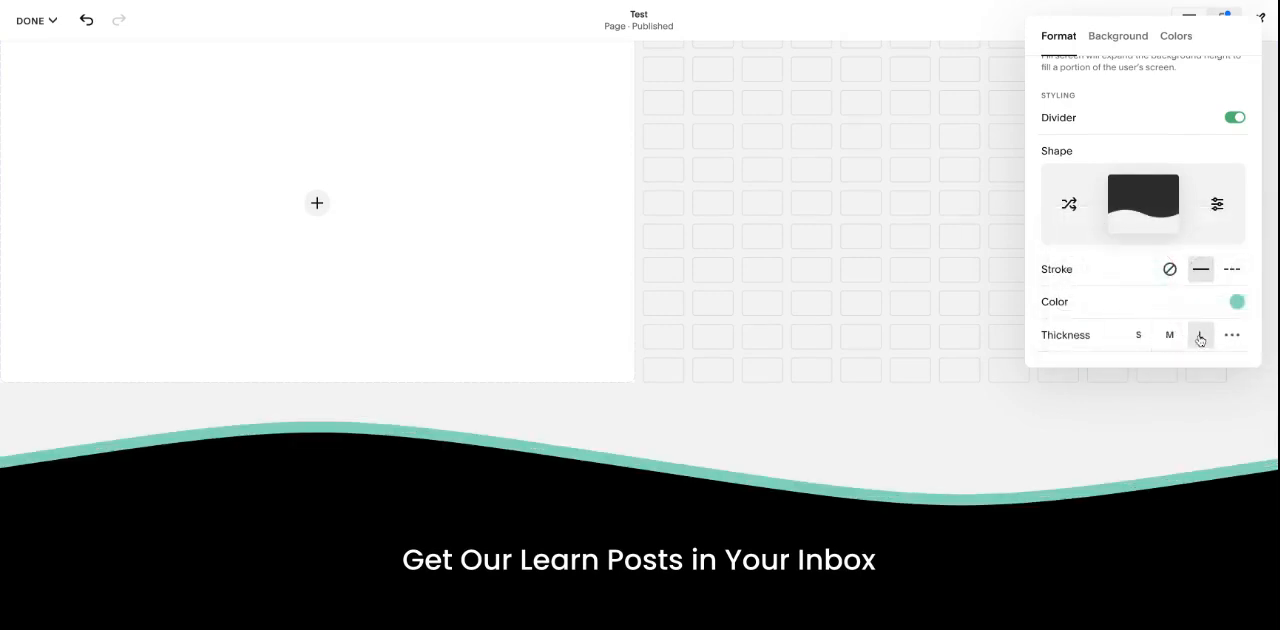
pyautogui.scroll(1, 1120, 300)
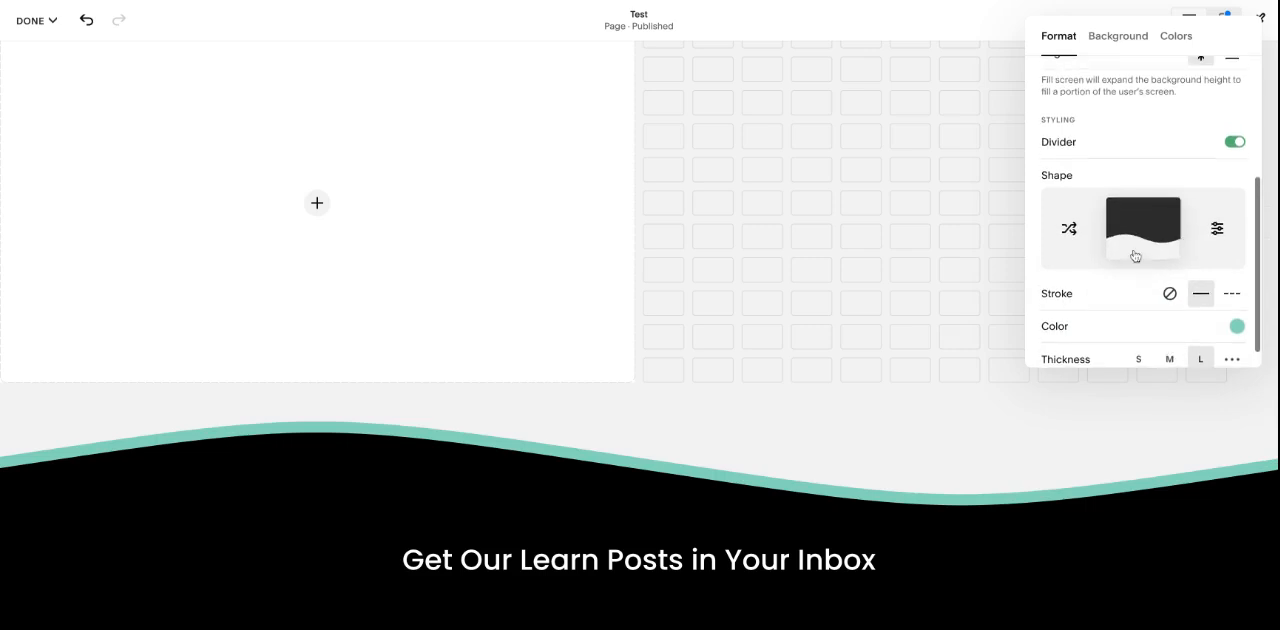
pyautogui.click(1069, 229)
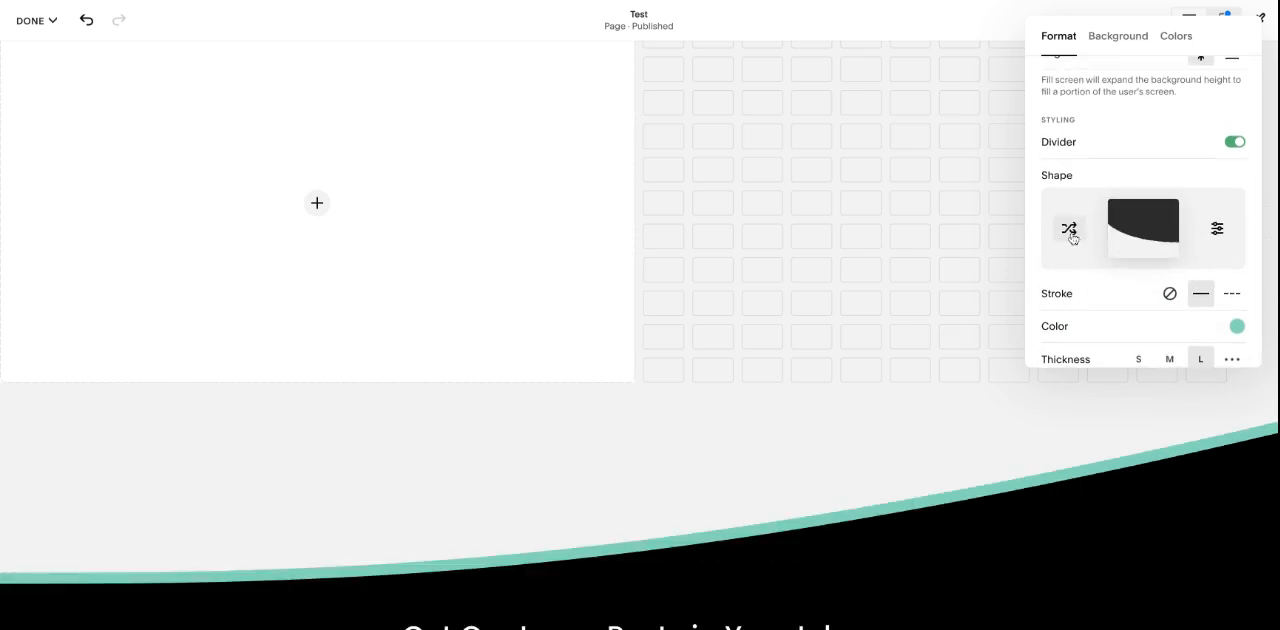
pyautogui.click(1069, 229)
pyautogui.click(1069, 229)
pyautogui.click(1069, 229)
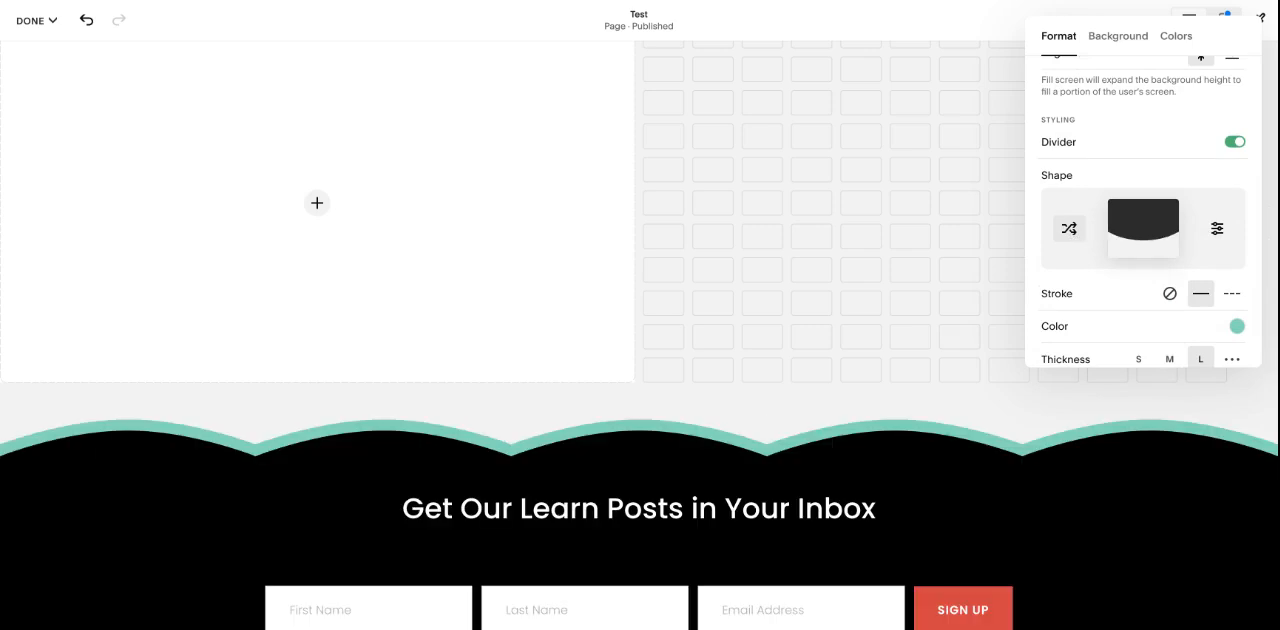
pyautogui.click(1069, 229)
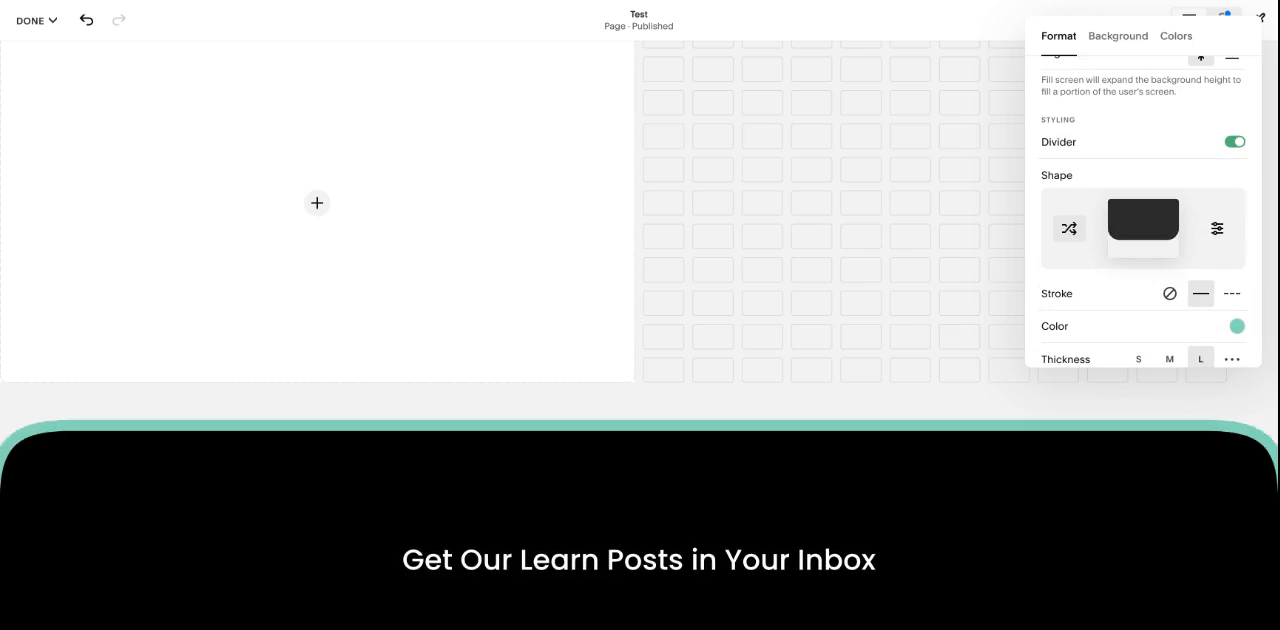
# Step: Set the divider's stroke thickness to M after trying S, and check its shape settings
pyautogui.click(1140, 359)
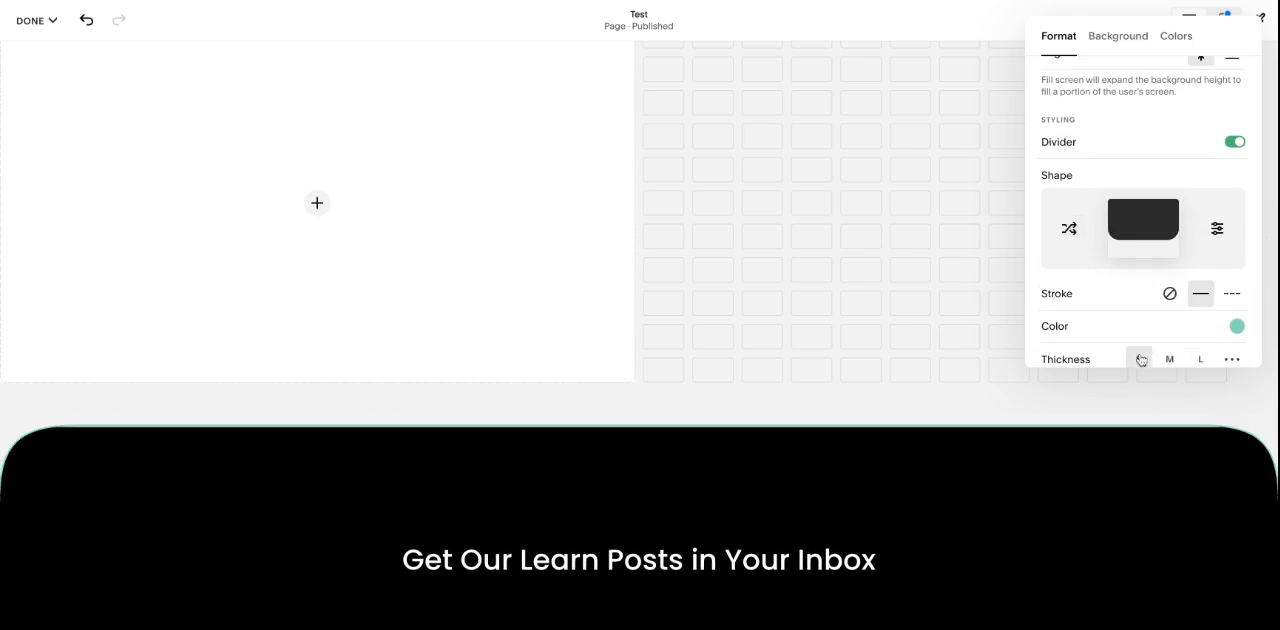
pyautogui.click(1160, 360)
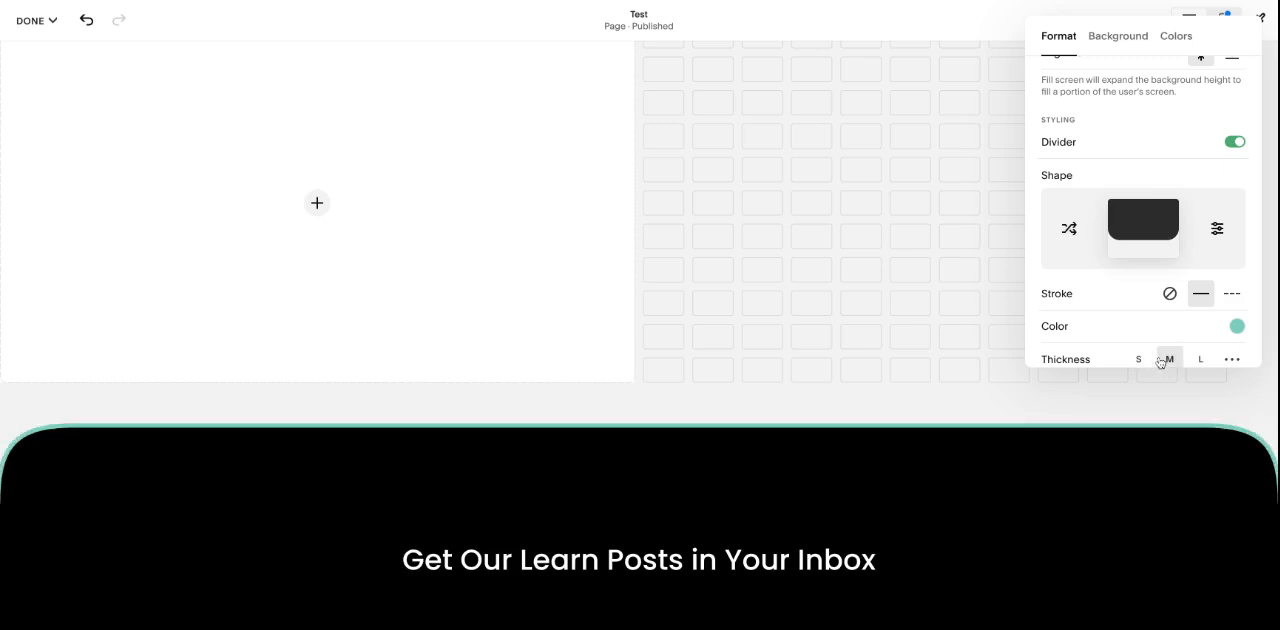
pyautogui.click(1217, 228)
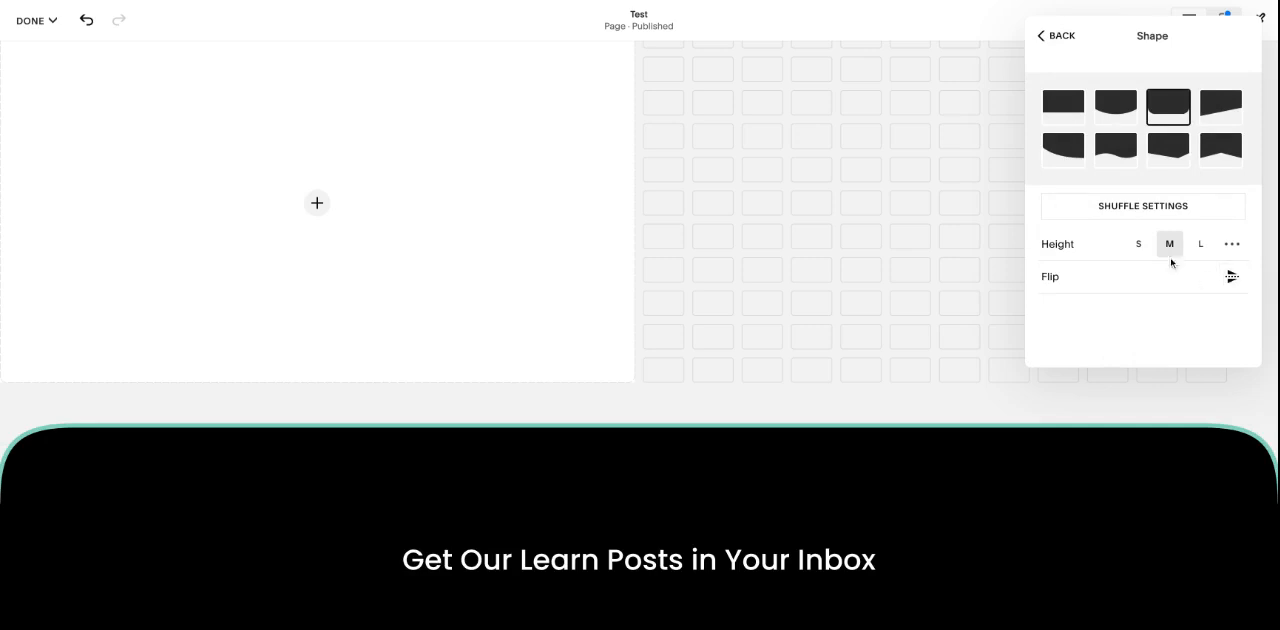
pyautogui.click(1058, 42)
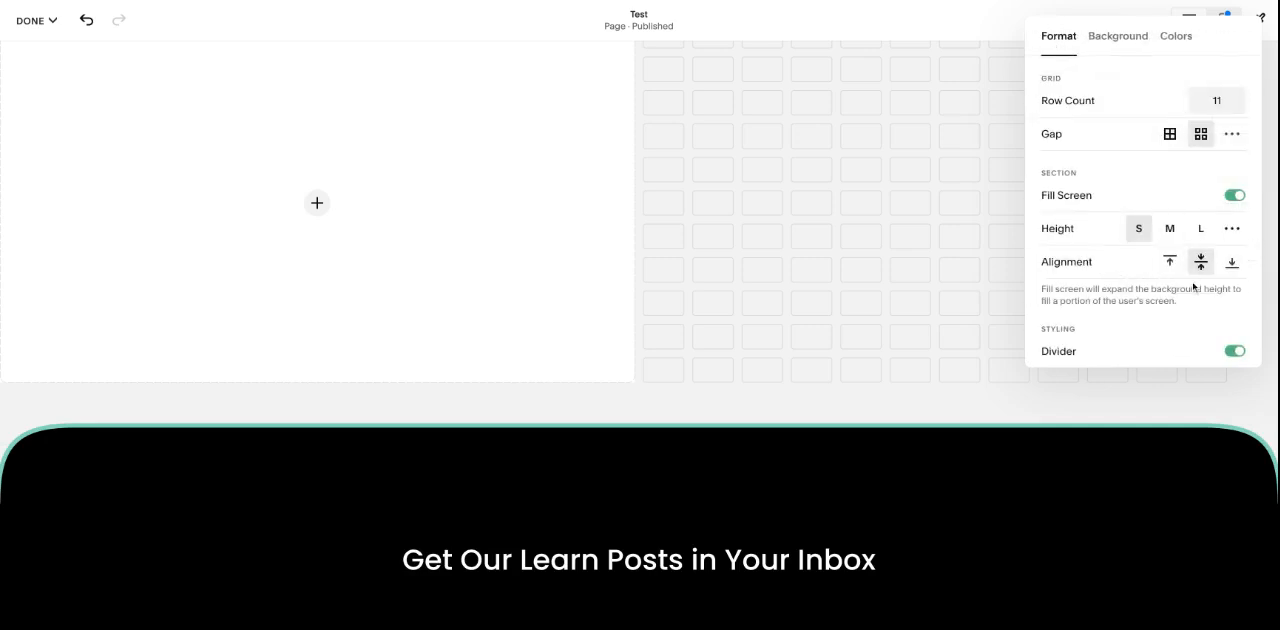
# Step: Upload AJMLearn_1.jpg as the section's background image
pyautogui.scroll(2, 926, 300)
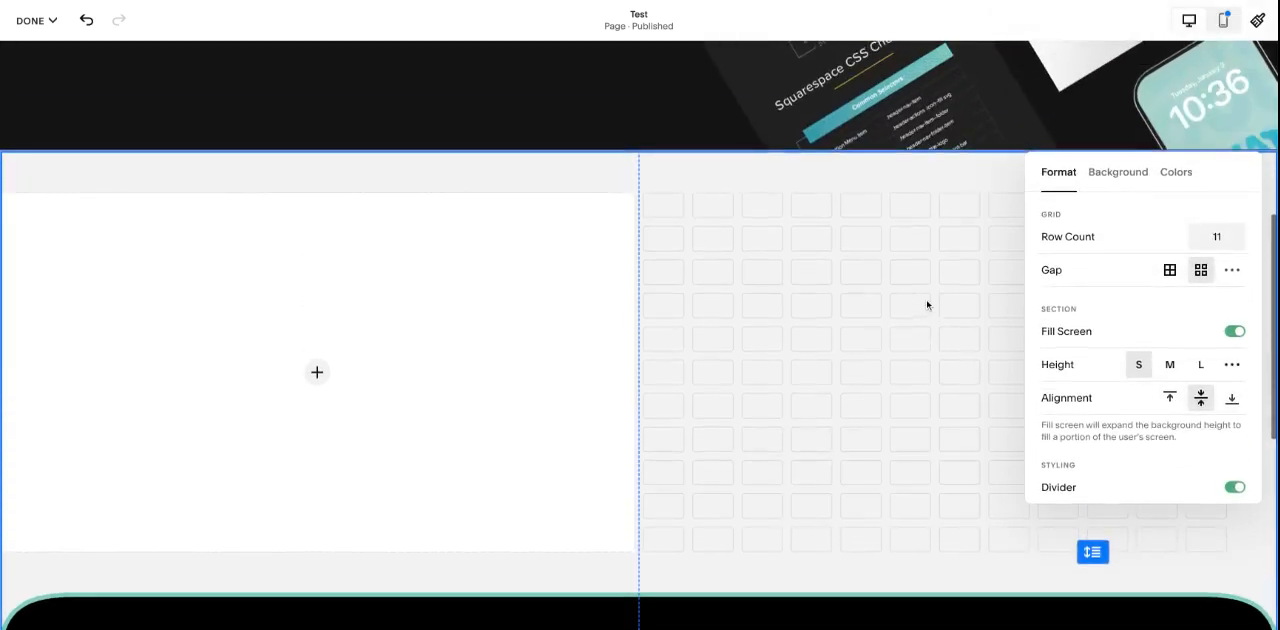
pyautogui.click(1110, 182)
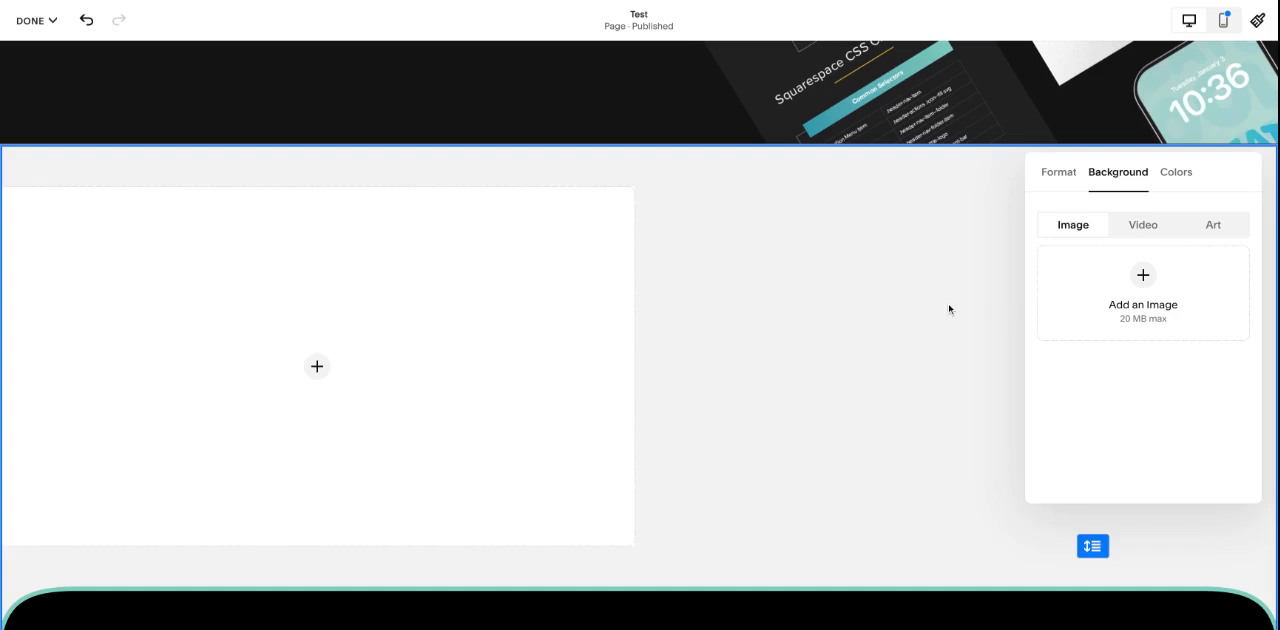
pyautogui.click(1139, 284)
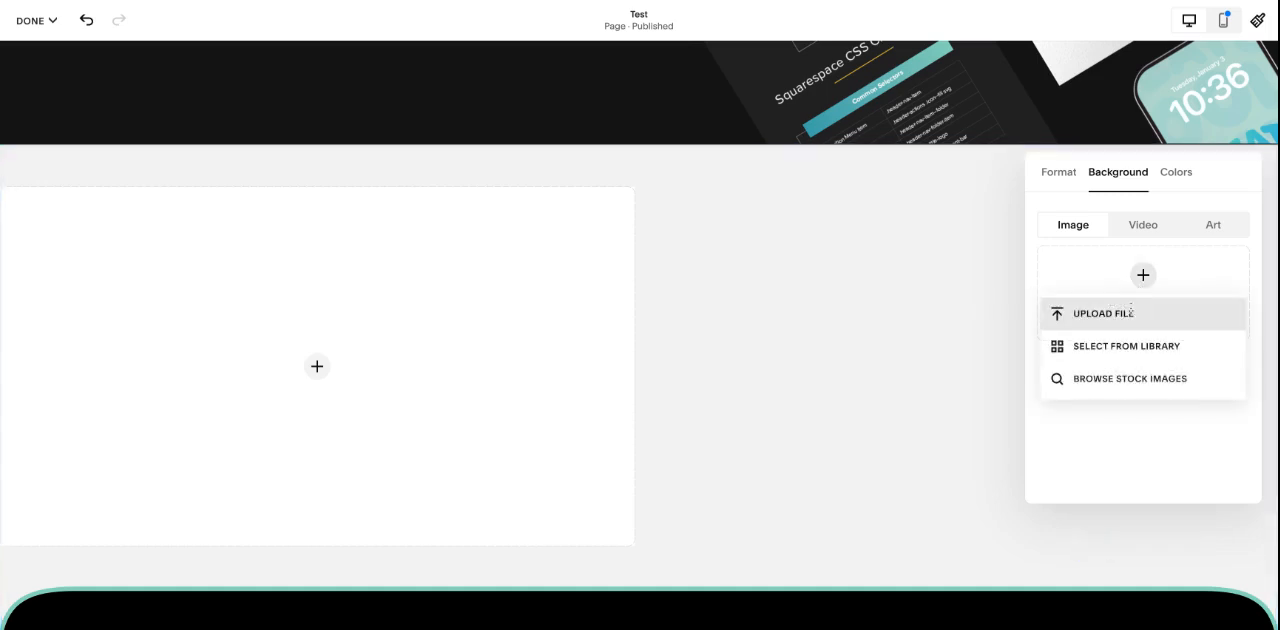
pyautogui.click(1131, 312)
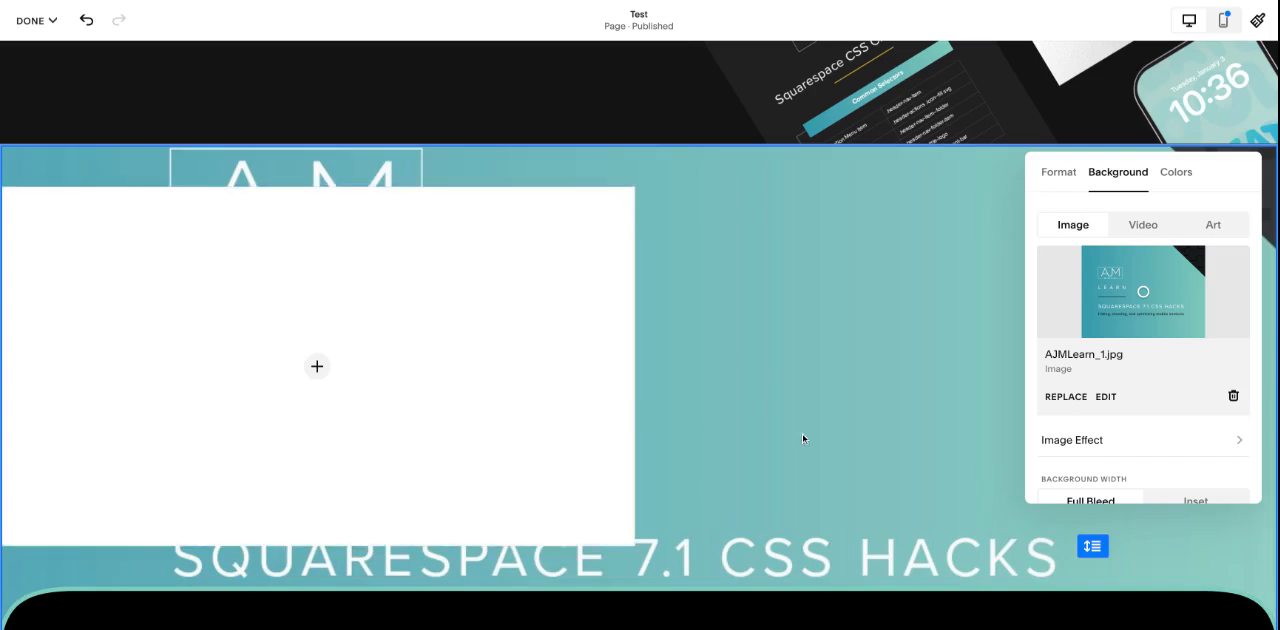
# Step: Apply the Dark 1 color theme to the section
pyautogui.click(1180, 174)
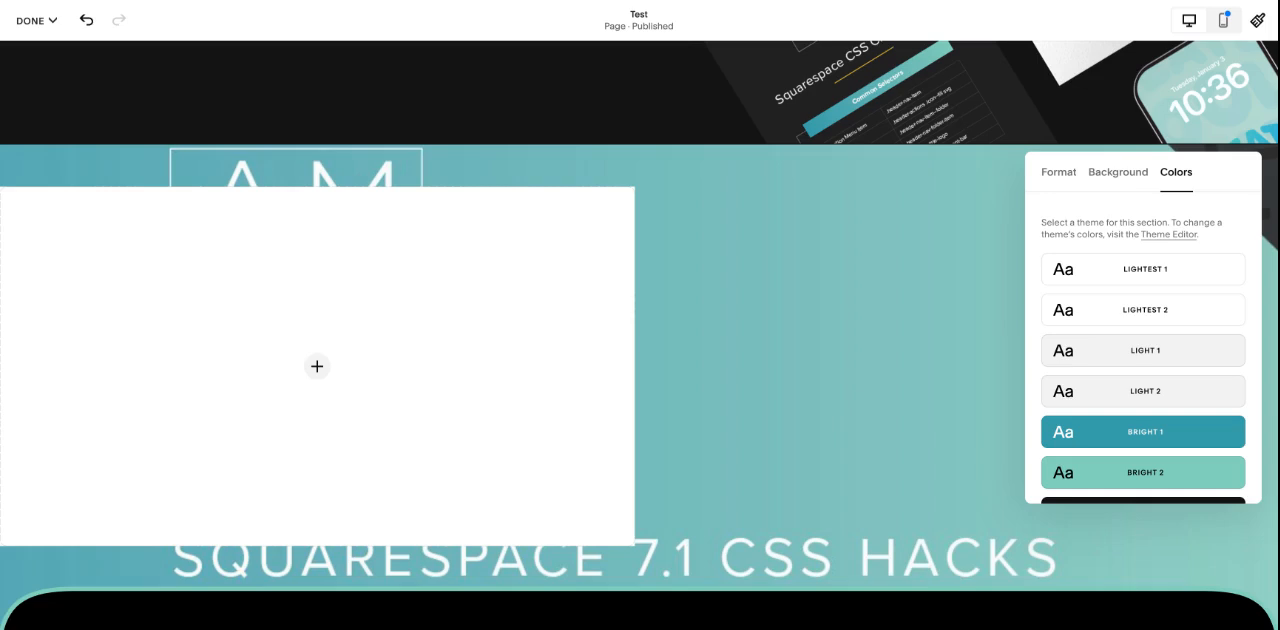
pyautogui.scroll(-3, 1143, 350)
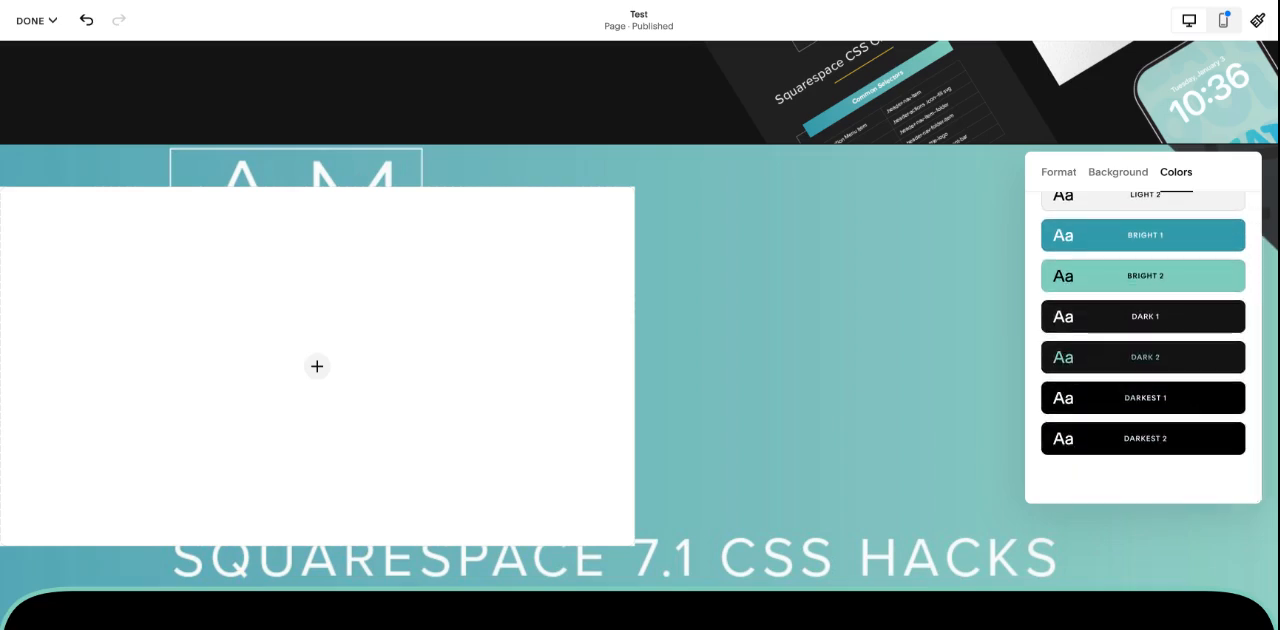
pyautogui.click(1160, 328)
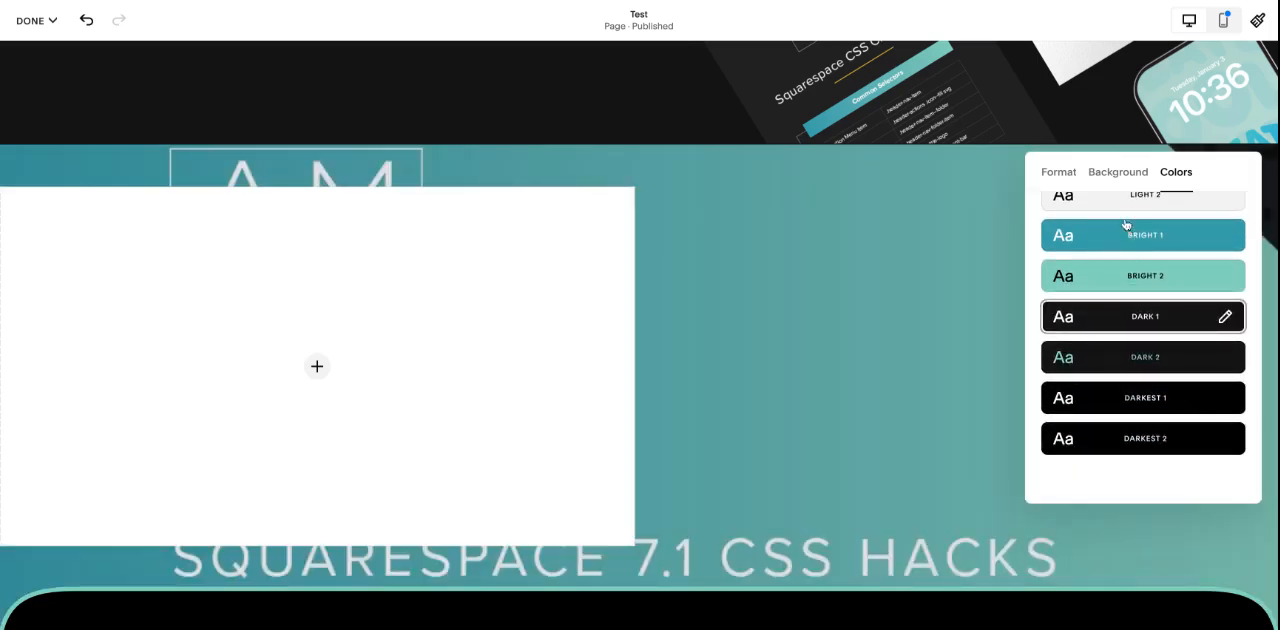
# Step: Raise the background image's overlay opacity to 90%
pyautogui.click(1115, 172)
pyautogui.scroll(-2, 1126, 378)
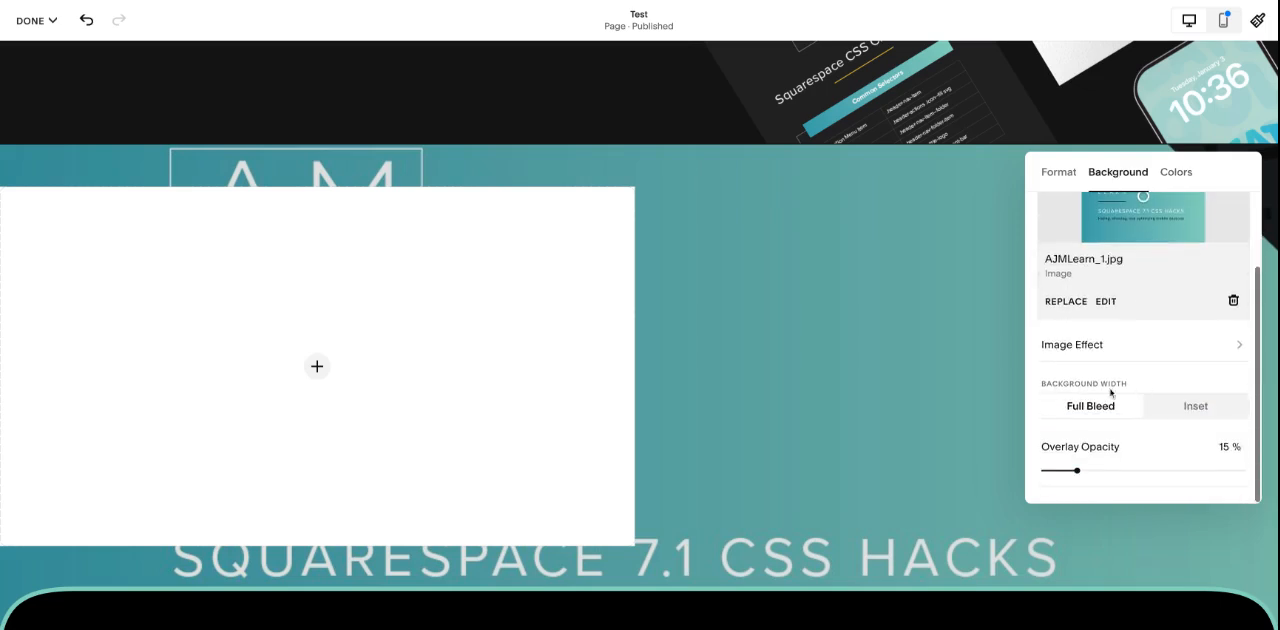
pyautogui.moveTo(1080, 470); pyautogui.dragTo(1242, 470)
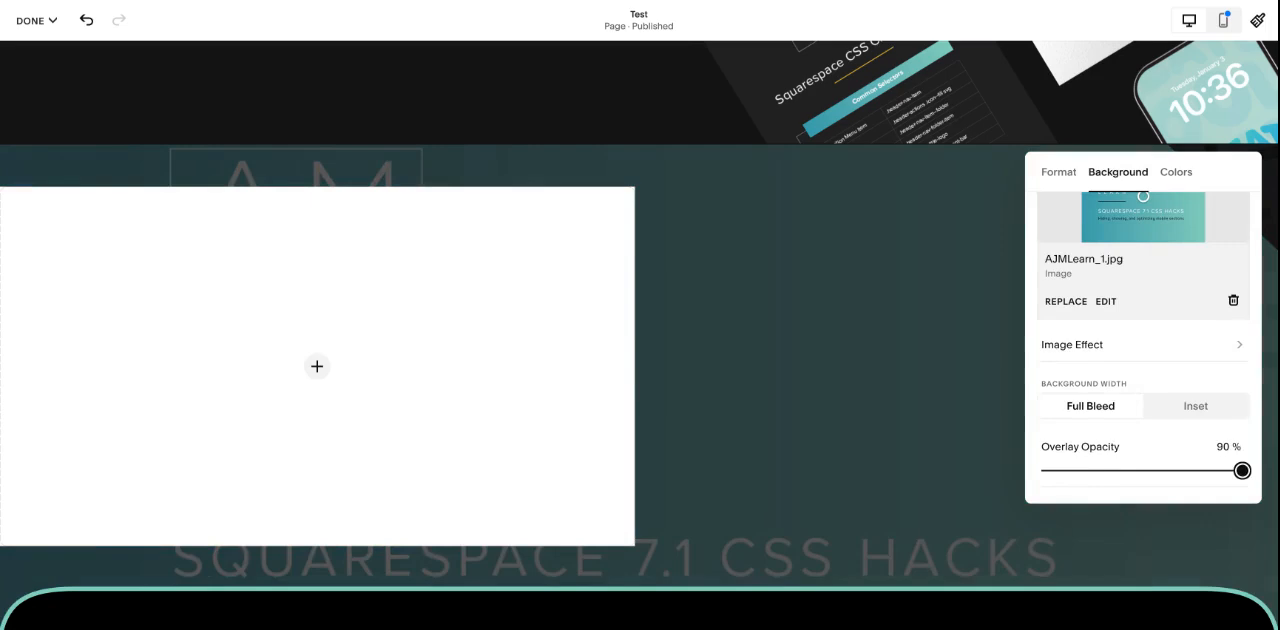
pyautogui.moveTo(1242, 470)
pyautogui.mouseDown()
pyautogui.moveTo(1112, 470)
pyautogui.moveTo(1242, 470)
pyautogui.mouseUp()
# Step: Switch the section's color theme to Lightest 1 and set the background overlay opacity to 85%
pyautogui.click(1176, 172)
pyautogui.scroll(2, 1170, 320)
pyautogui.click(1160, 272)
pyautogui.click(1118, 172)
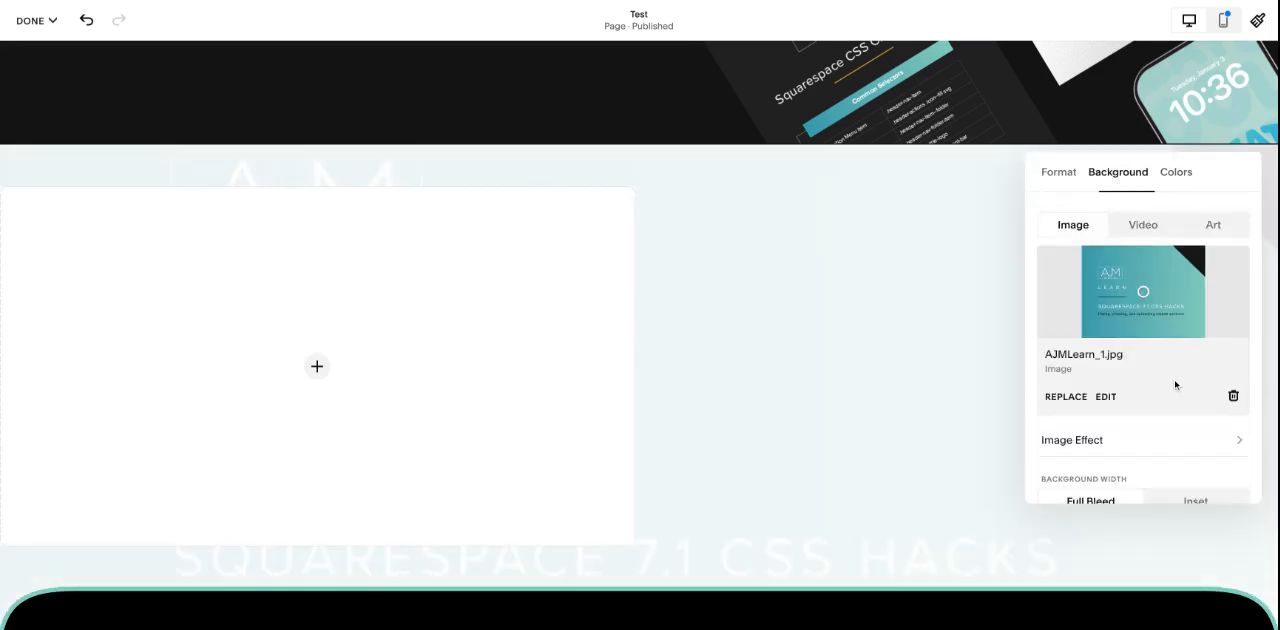
pyautogui.scroll(-2, 1174, 380)
pyautogui.moveTo(1242, 470)
pyautogui.mouseDown()
pyautogui.moveTo(1208, 470)
pyautogui.moveTo(1231, 470)
pyautogui.mouseUp()
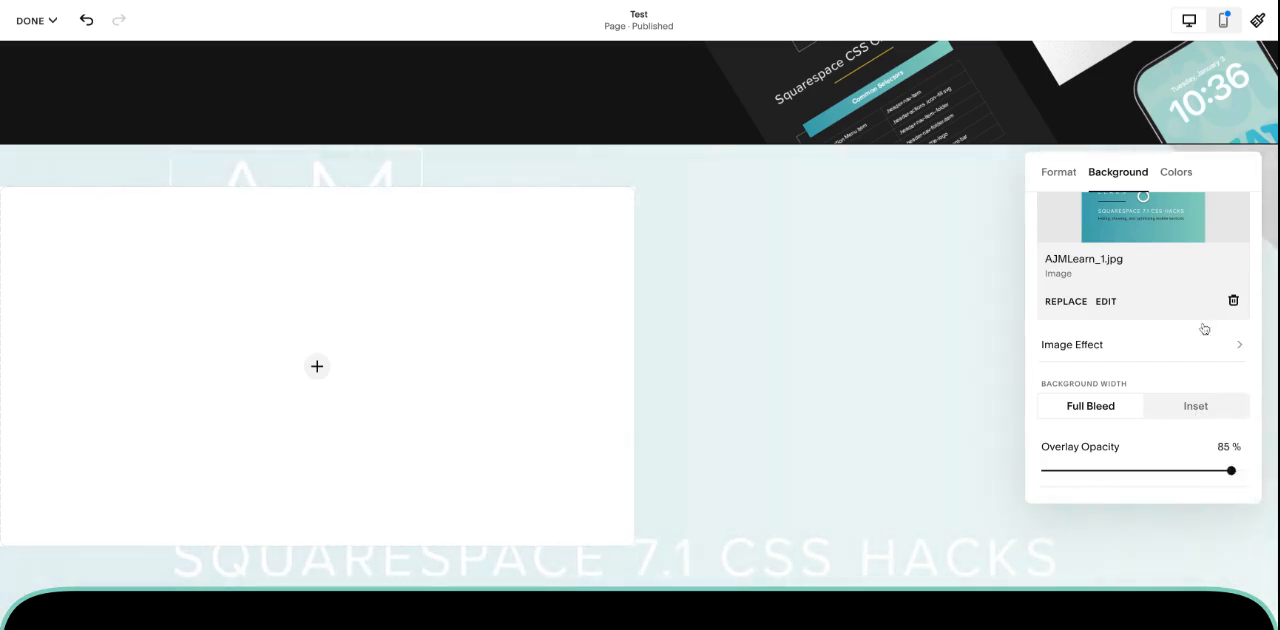
# Step: Review the color themes, then try the Inset background width and set it back to Full Bleed
pyautogui.click(1180, 178)
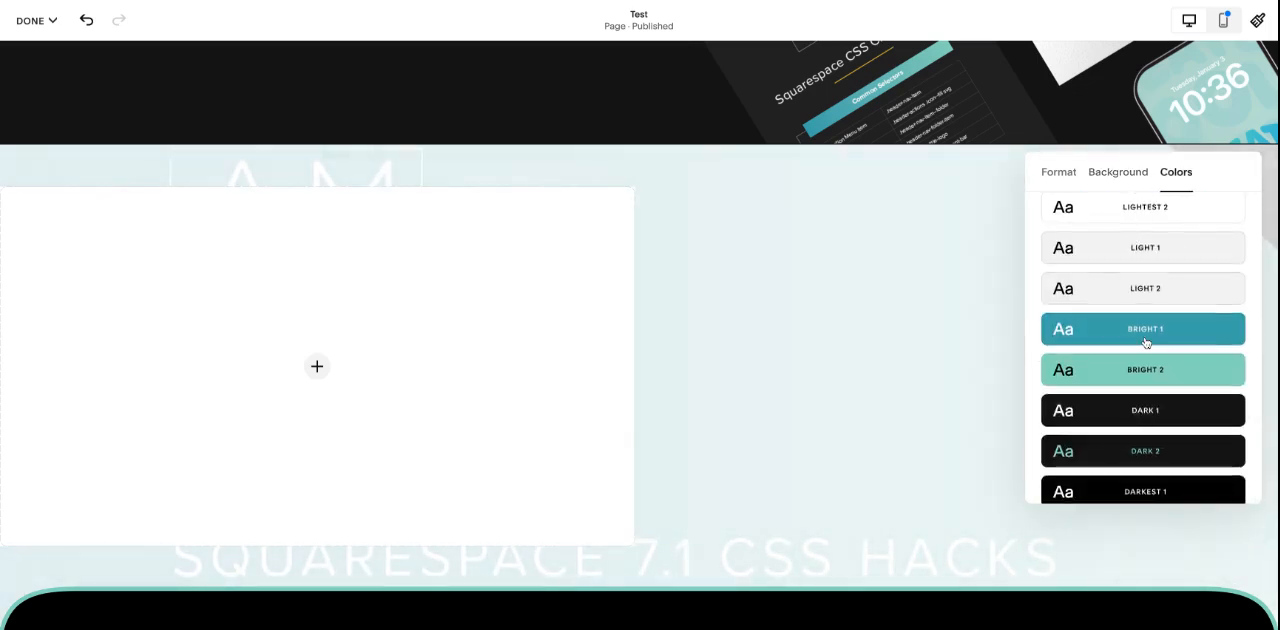
pyautogui.scroll(3, 1146, 360)
pyautogui.click(1118, 172)
pyautogui.scroll(-2, 1165, 385)
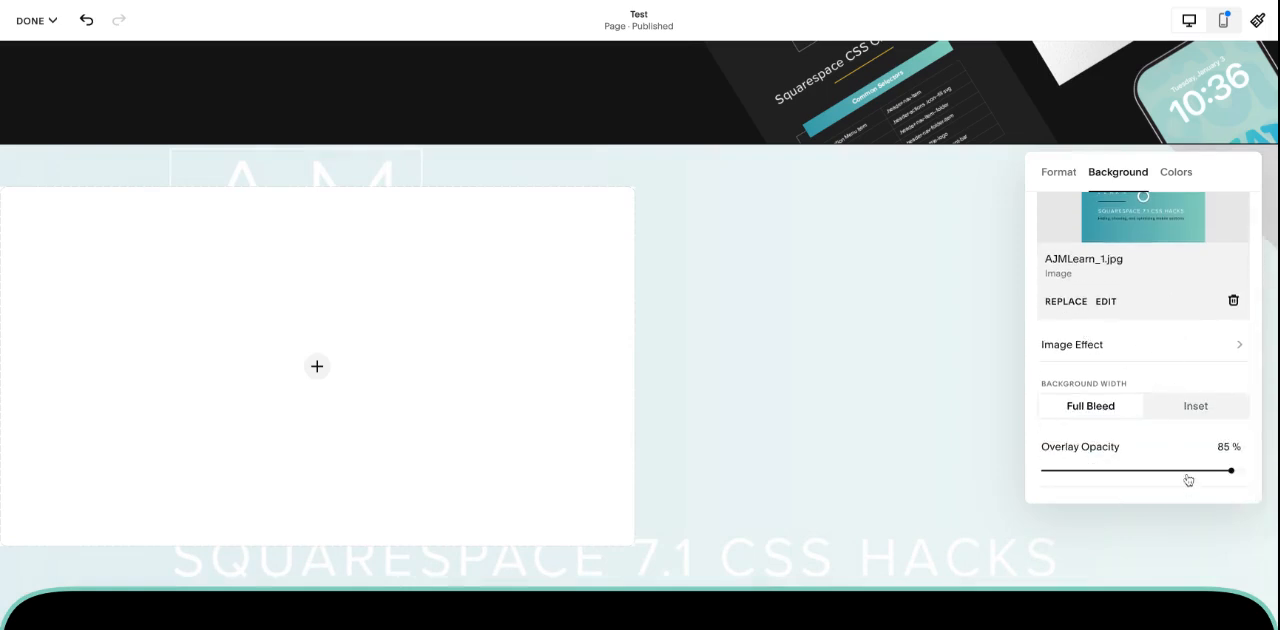
pyautogui.click(1178, 411)
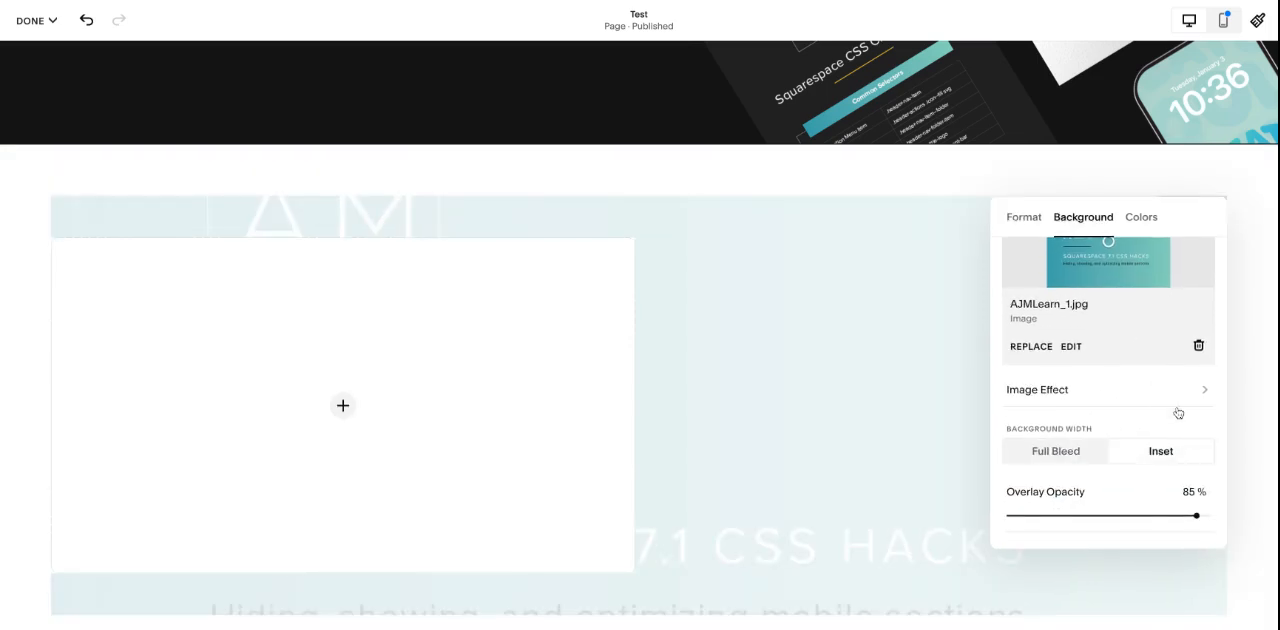
pyautogui.click(1070, 455)
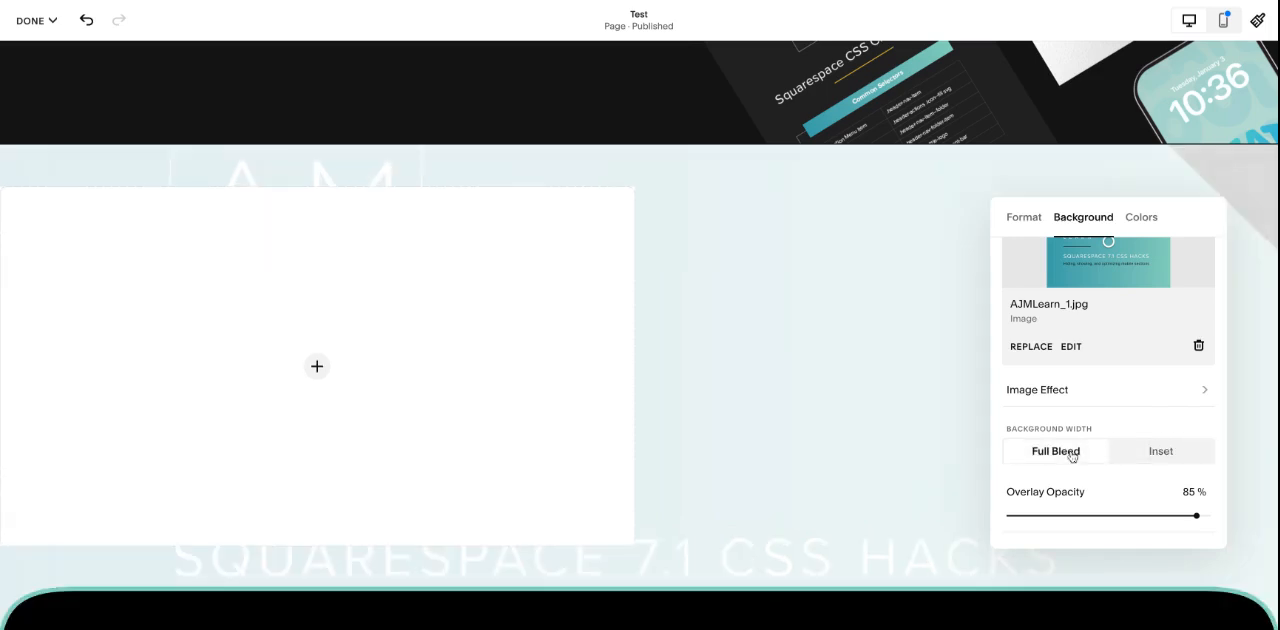
# Step: Look over the available image effects and reduce the background overlay opacity to 0%
pyautogui.click(1097, 397)
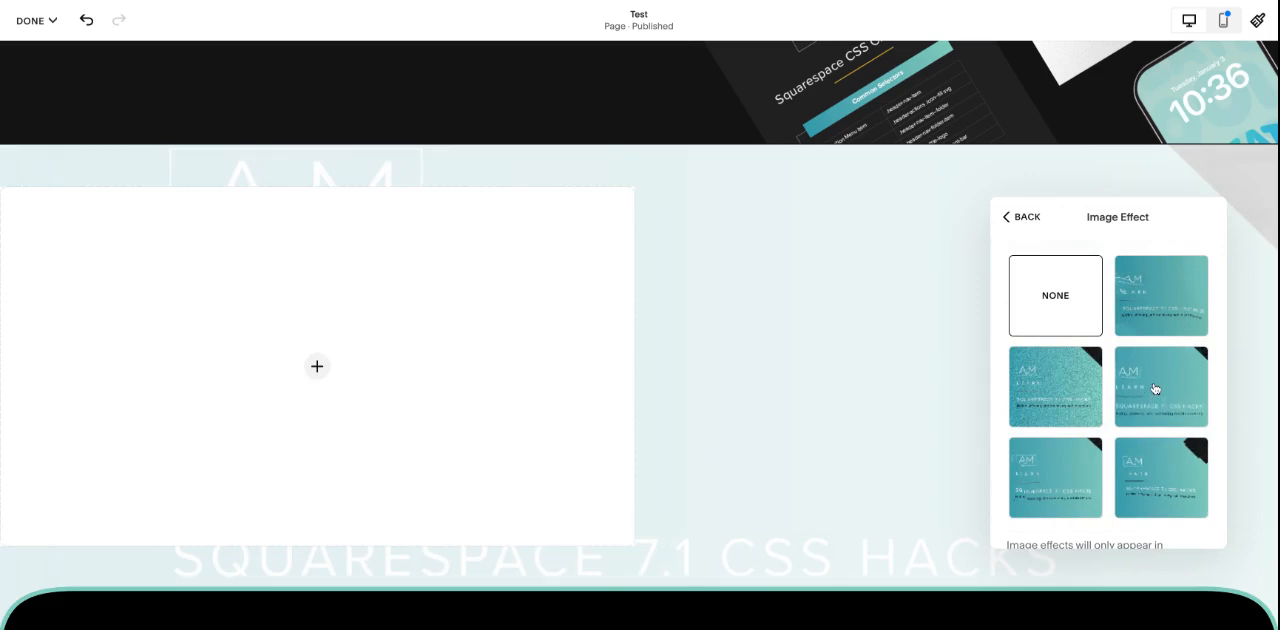
pyautogui.click(1015, 219)
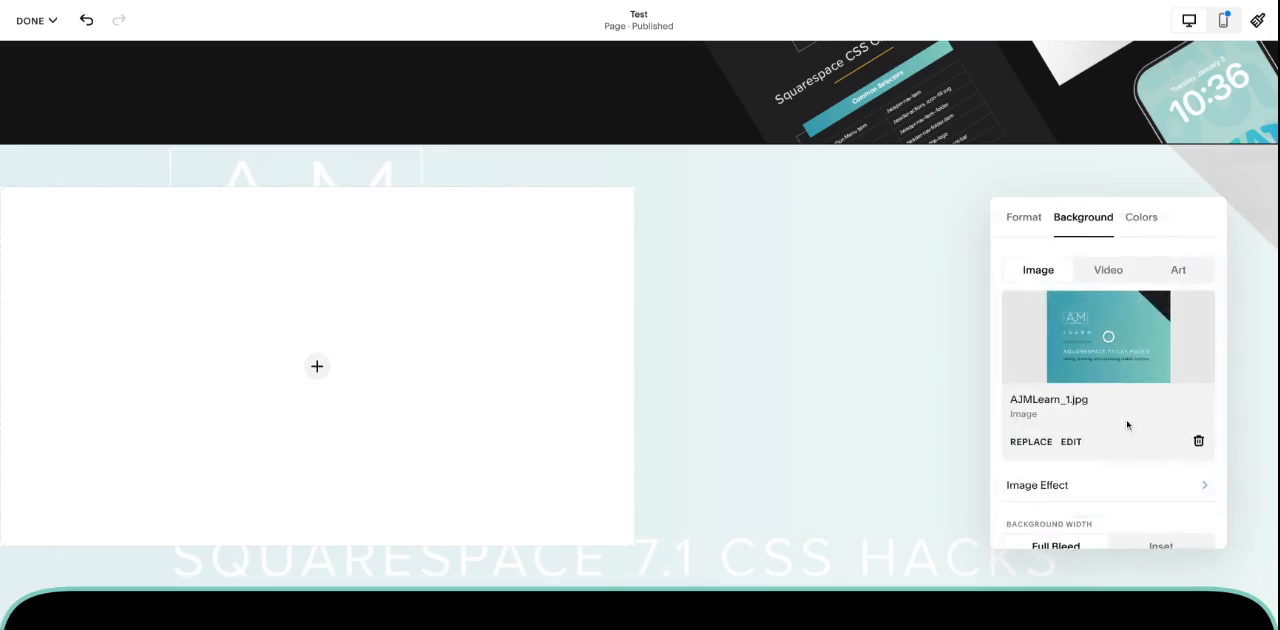
pyautogui.moveTo(1198, 527); pyautogui.dragTo(1009, 527)
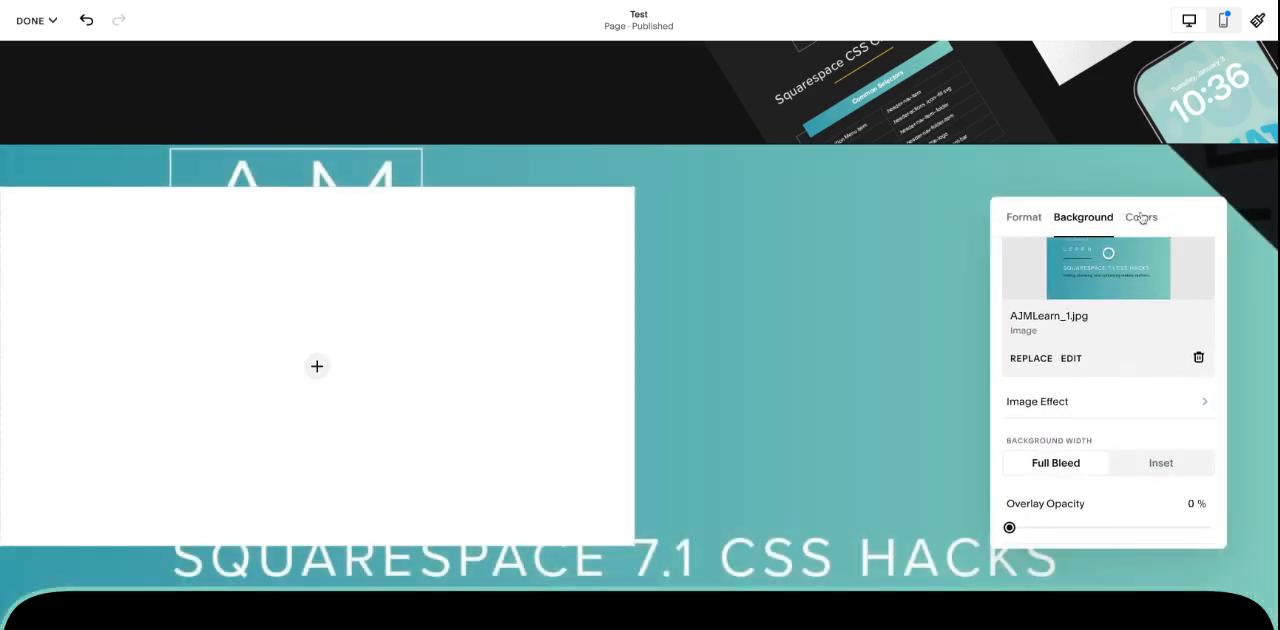
# Step: Apply the parallax image effect to the section background, set its angle to 65, and preview the motion
pyautogui.click(1128, 402)
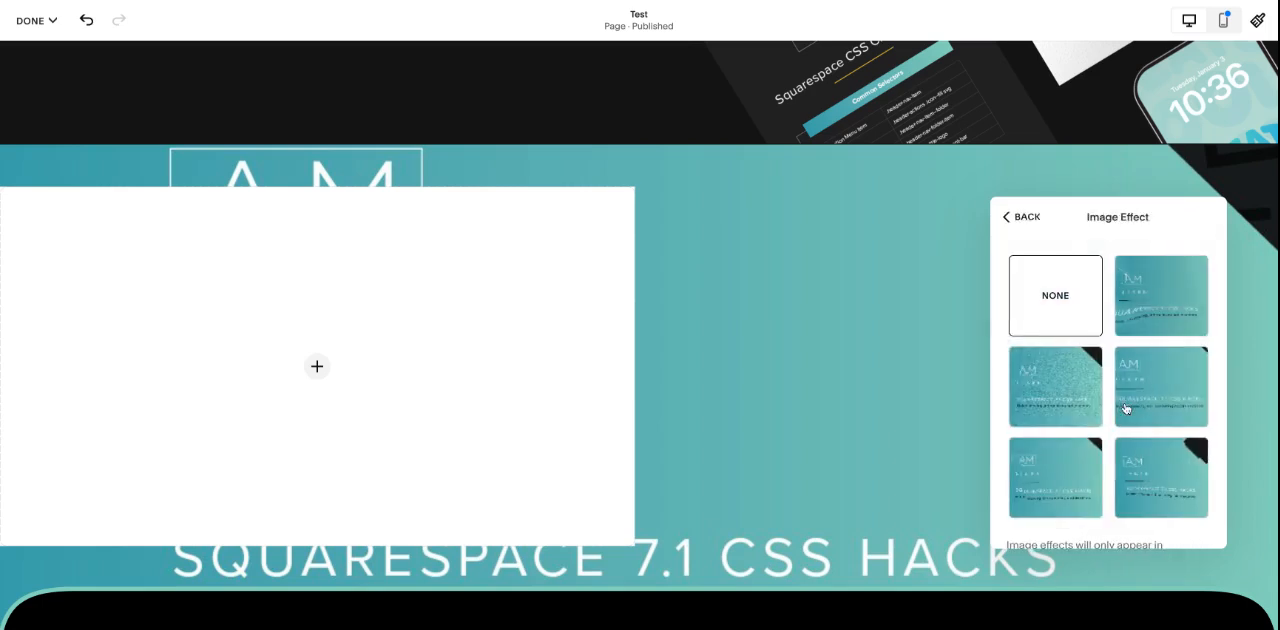
pyautogui.click(1164, 370)
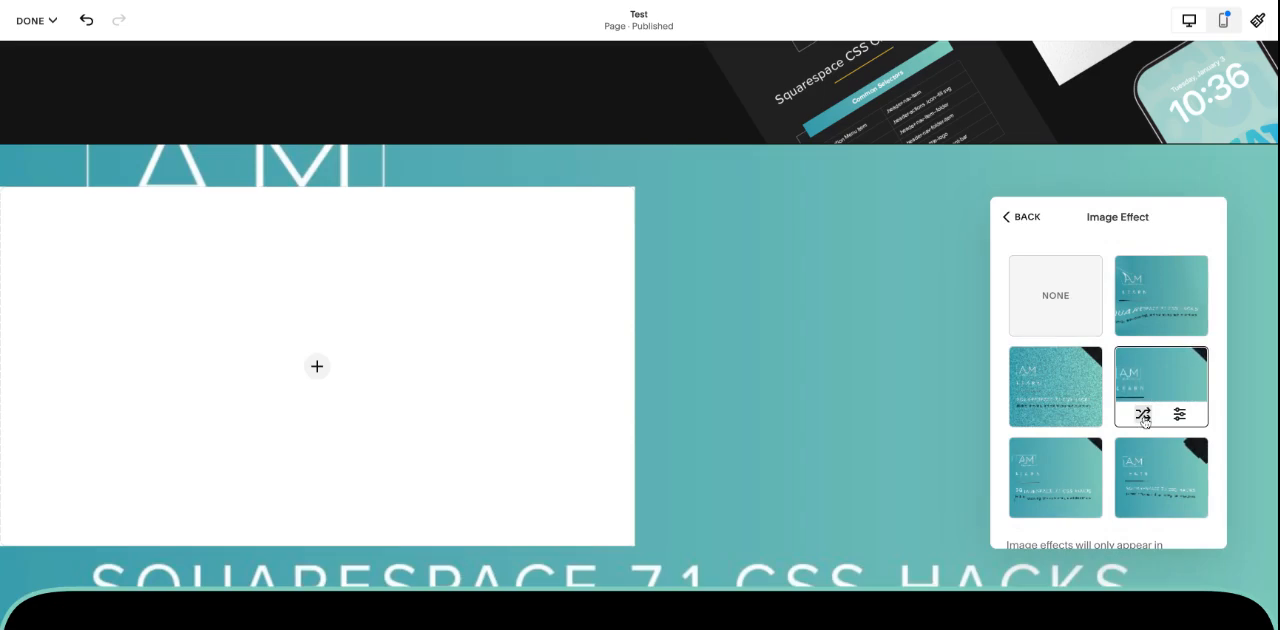
pyautogui.scroll(-1, 886, 430)
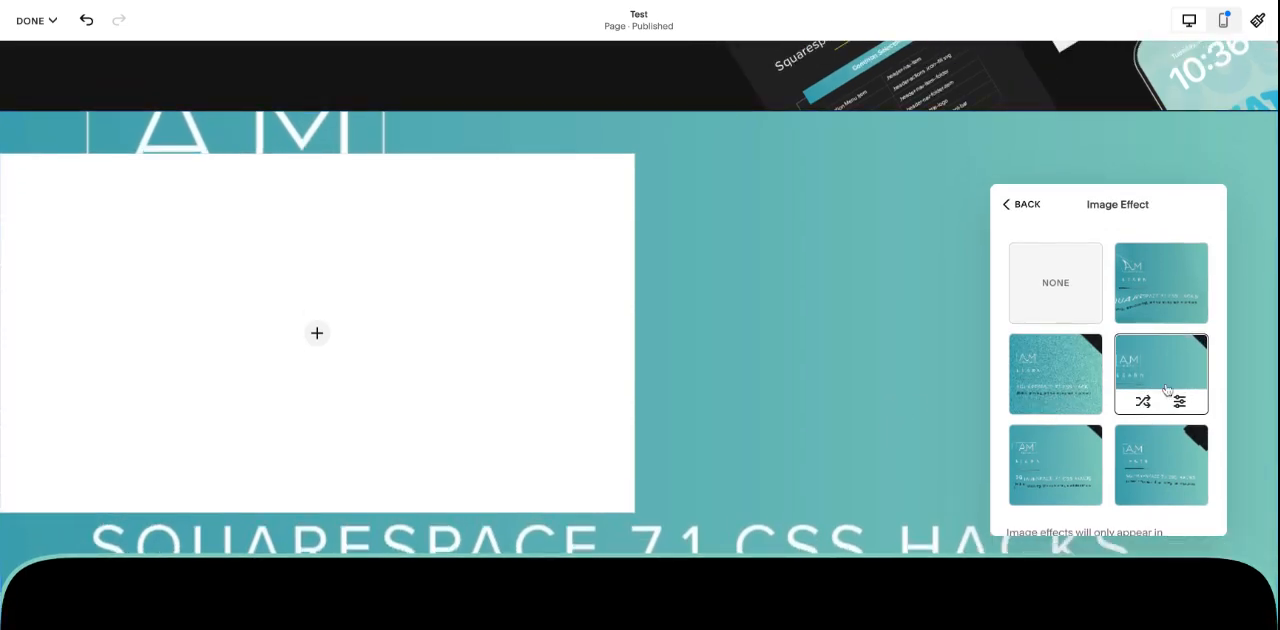
pyautogui.click(1180, 403)
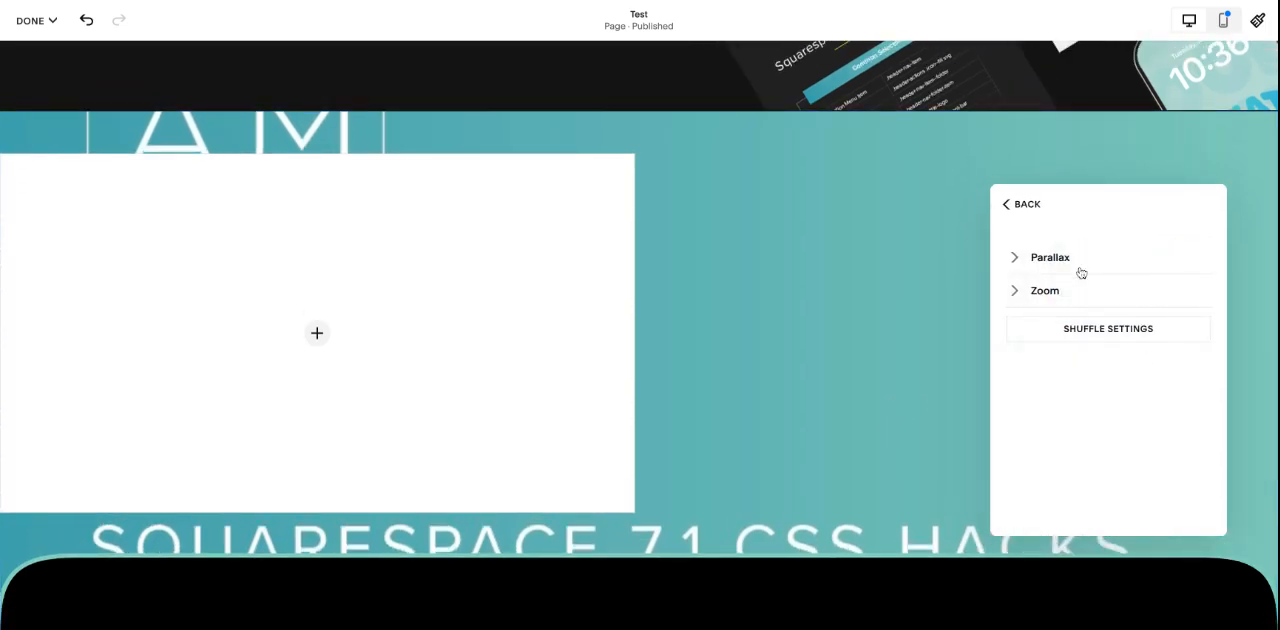
pyautogui.click(1050, 258)
pyautogui.moveTo(1069, 314); pyautogui.dragTo(1046, 334)
pyautogui.scroll(-3, 951, 334)
pyautogui.scroll(2, 951, 336)
pyautogui.scroll(2, 950, 338)
pyautogui.scroll(-3, 878, 318)
pyautogui.scroll(3, 879, 320)
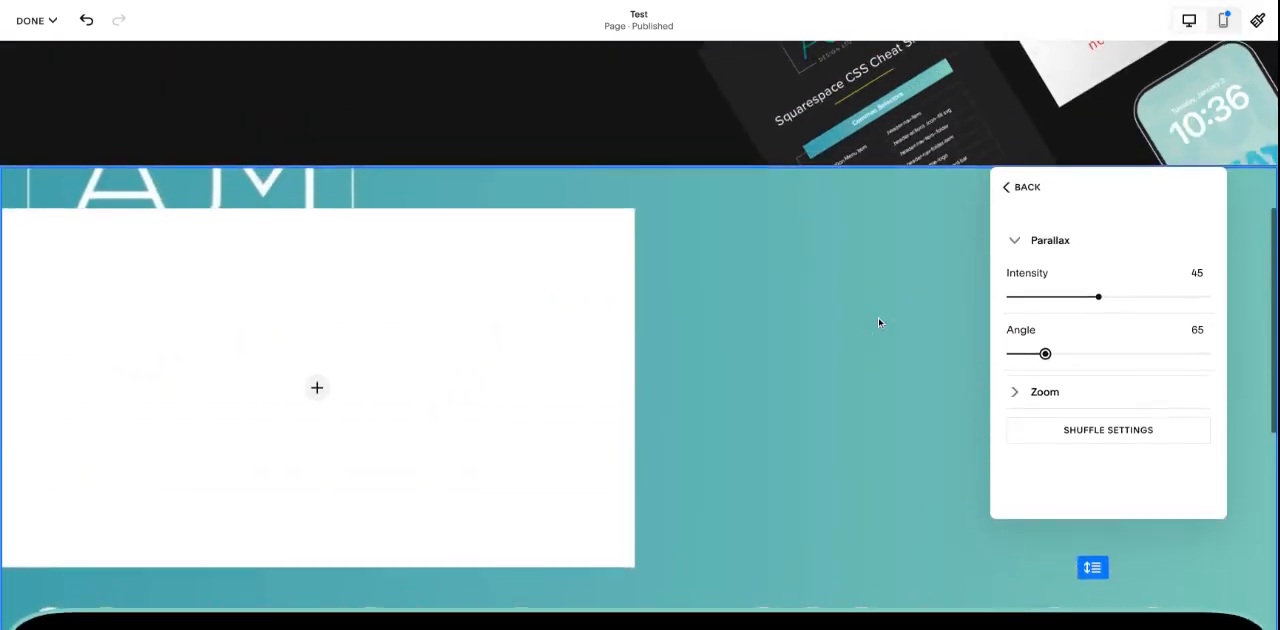
pyautogui.scroll(-2, 879, 322)
# Step: Delete the AJMLearn_1.jpg background image from the section
pyautogui.click(1020, 184)
pyautogui.scroll(1, 867, 340)
pyautogui.scroll(1, 867, 340)
pyautogui.click(1098, 200)
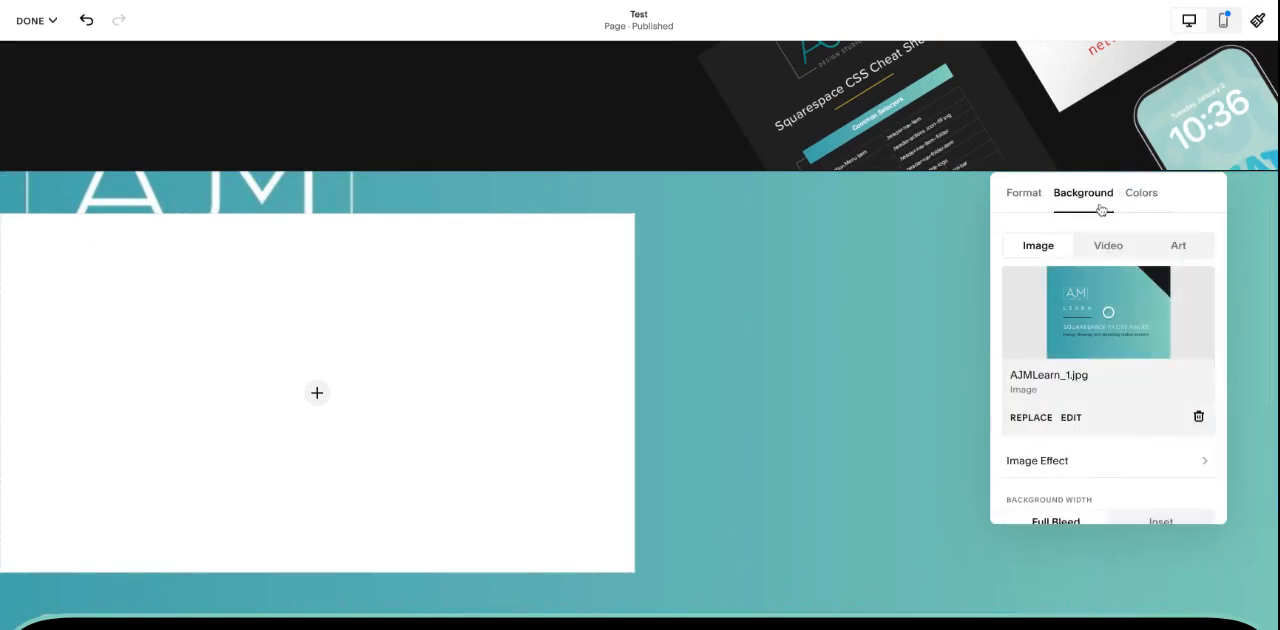
pyautogui.click(1198, 417)
pyautogui.scroll(-1, 891, 340)
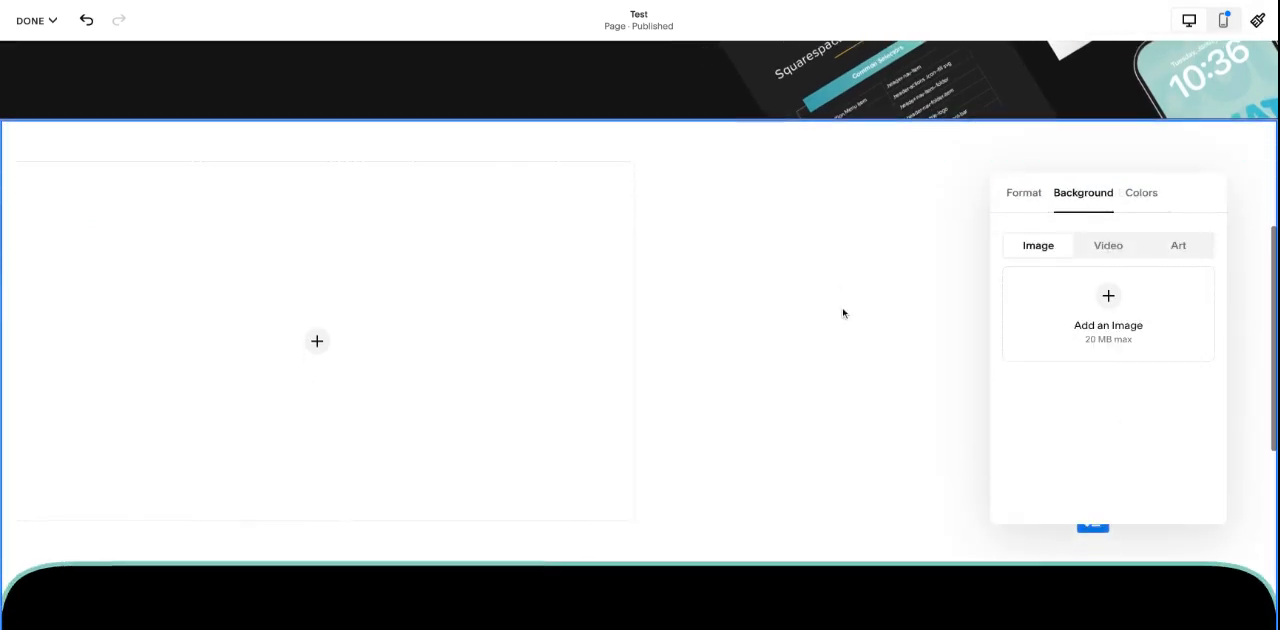
# Step: Try the Bright 2, Dark 1 and Darkest 1 color themes on the section and settle on Bright 2
pyautogui.click(863, 290)
pyautogui.click(1190, 155)
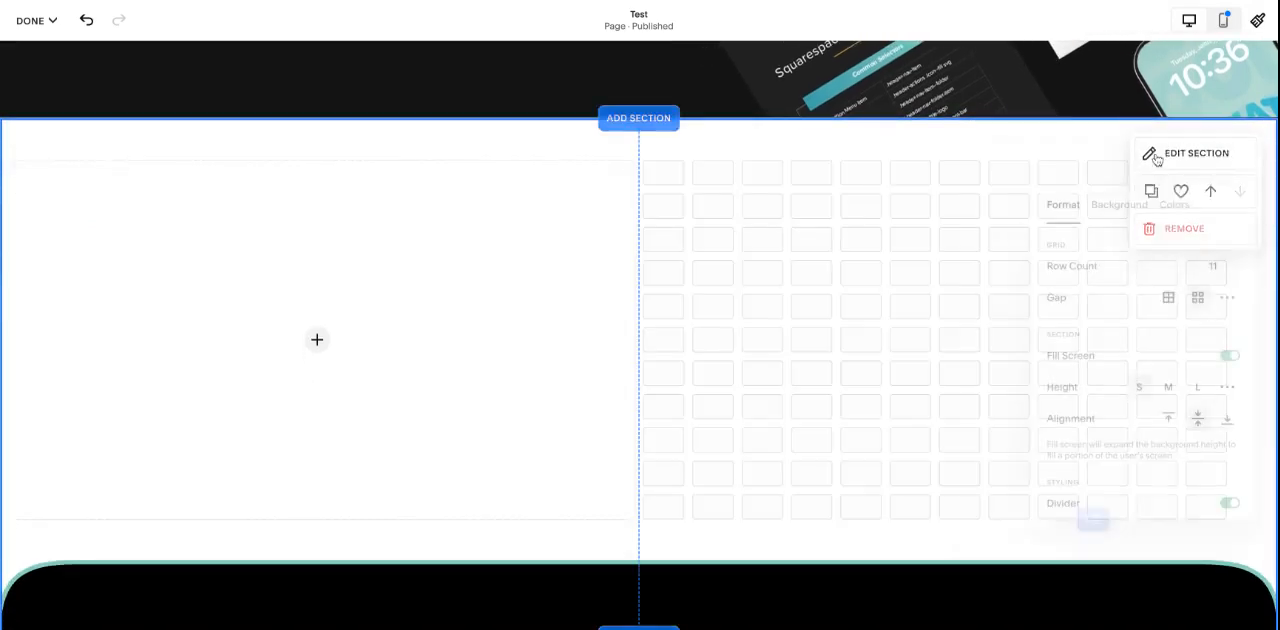
pyautogui.click(1176, 199)
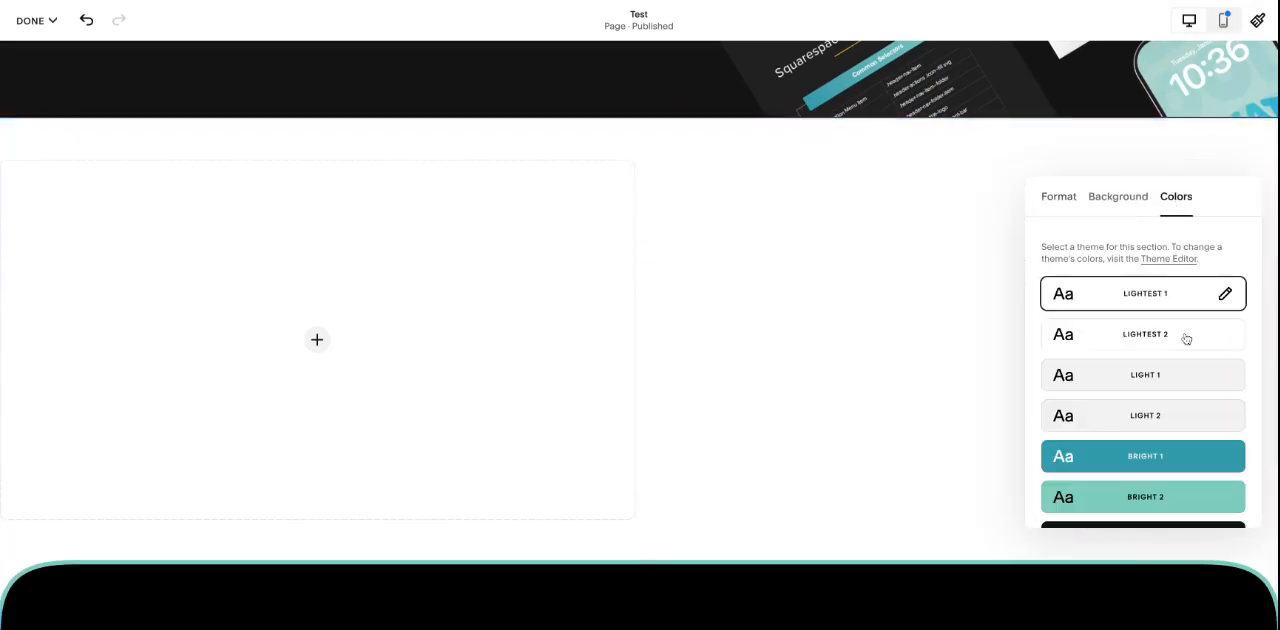
pyautogui.scroll(-3, 1186, 339)
pyautogui.click(1169, 360)
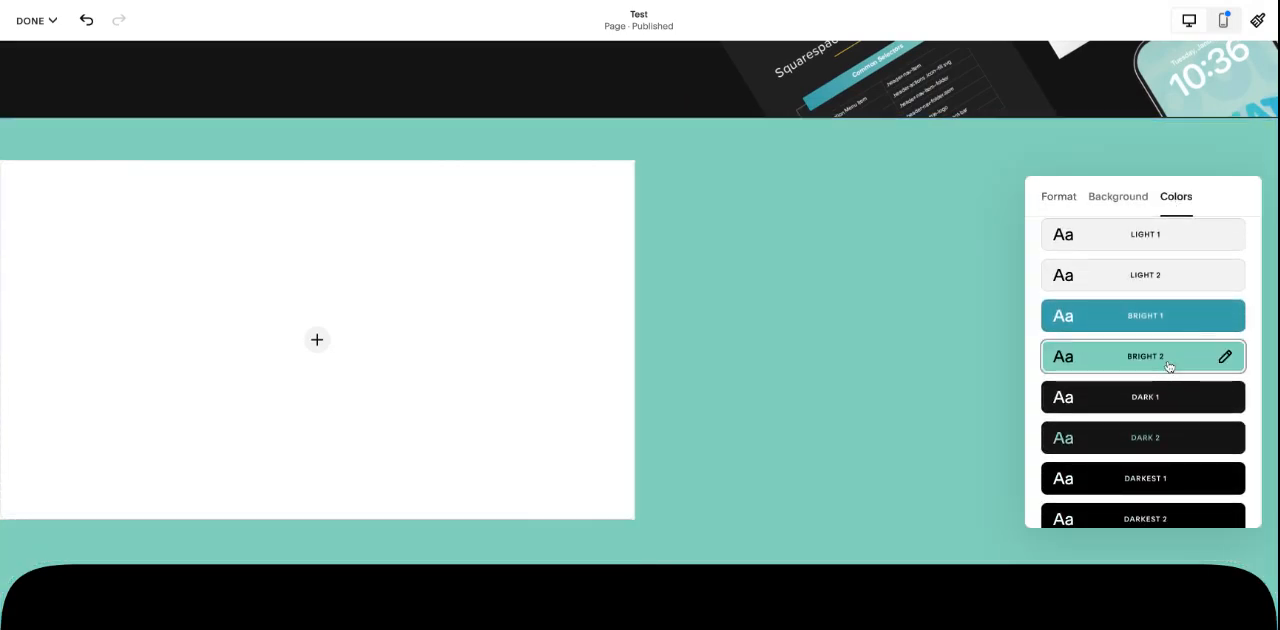
pyautogui.scroll(-1, 1168, 367)
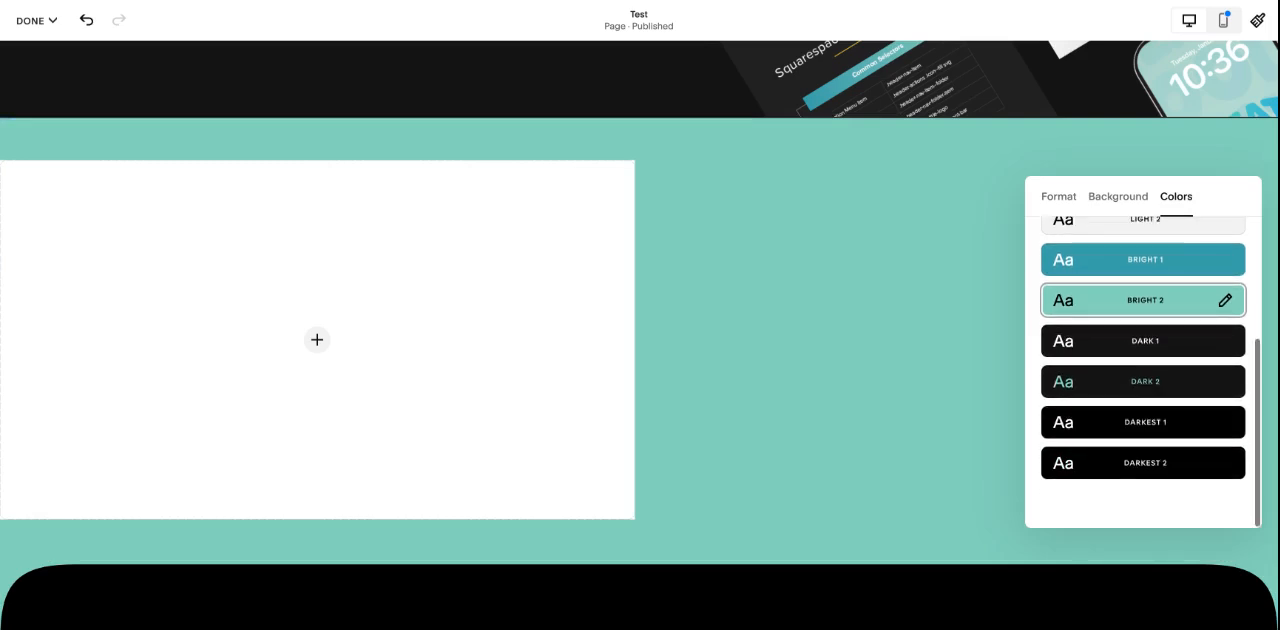
pyautogui.click(1166, 345)
pyautogui.click(1178, 428)
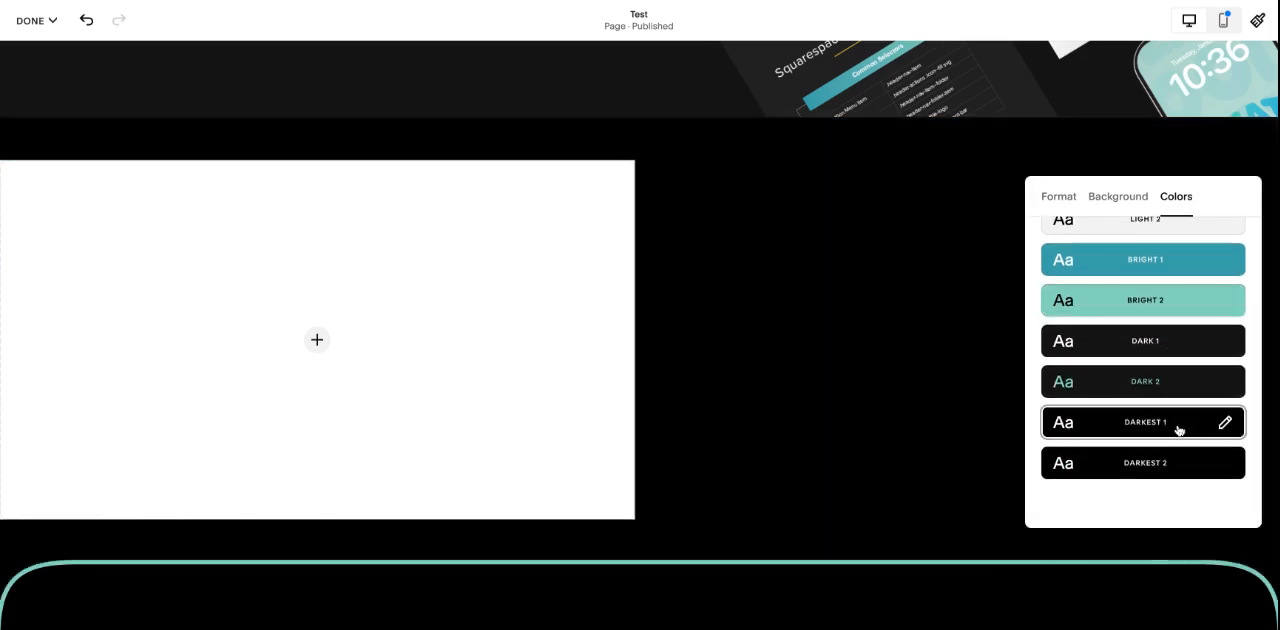
pyautogui.click(1146, 302)
pyautogui.click(913, 214)
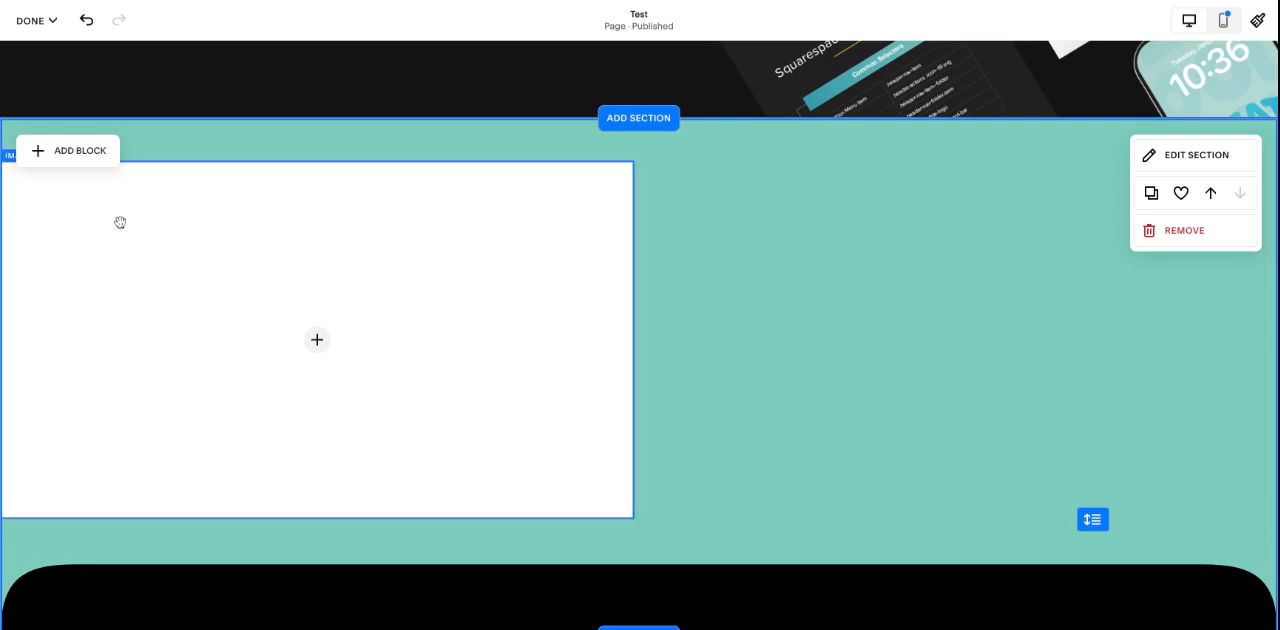
# Step: Add a text block to the empty space beside the large image block and widen it across the remaining columns
pyautogui.click(66, 150)
pyautogui.click(104, 248)
pyautogui.moveTo(110, 197)
pyautogui.mouseDown()
pyautogui.moveTo(738, 174)
pyautogui.moveTo(704, 171)
pyautogui.mouseUp()
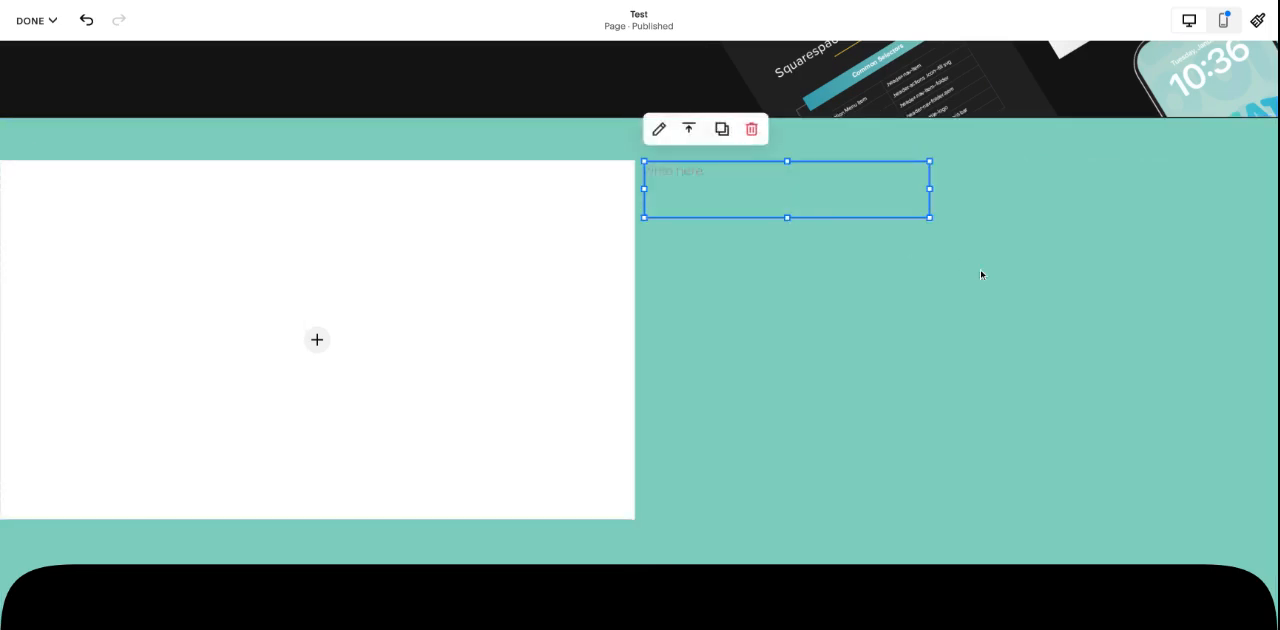
pyautogui.moveTo(869, 162)
pyautogui.mouseDown()
pyautogui.moveTo(768, 295)
pyautogui.moveTo(868, 230)
pyautogui.moveTo(868, 164)
pyautogui.mouseUp()
pyautogui.moveTo(917, 213); pyautogui.dragTo(1226, 217)
# Step: Enter "adahaerererner" in the new text block and format it as Heading 2
pyautogui.click(710, 169)
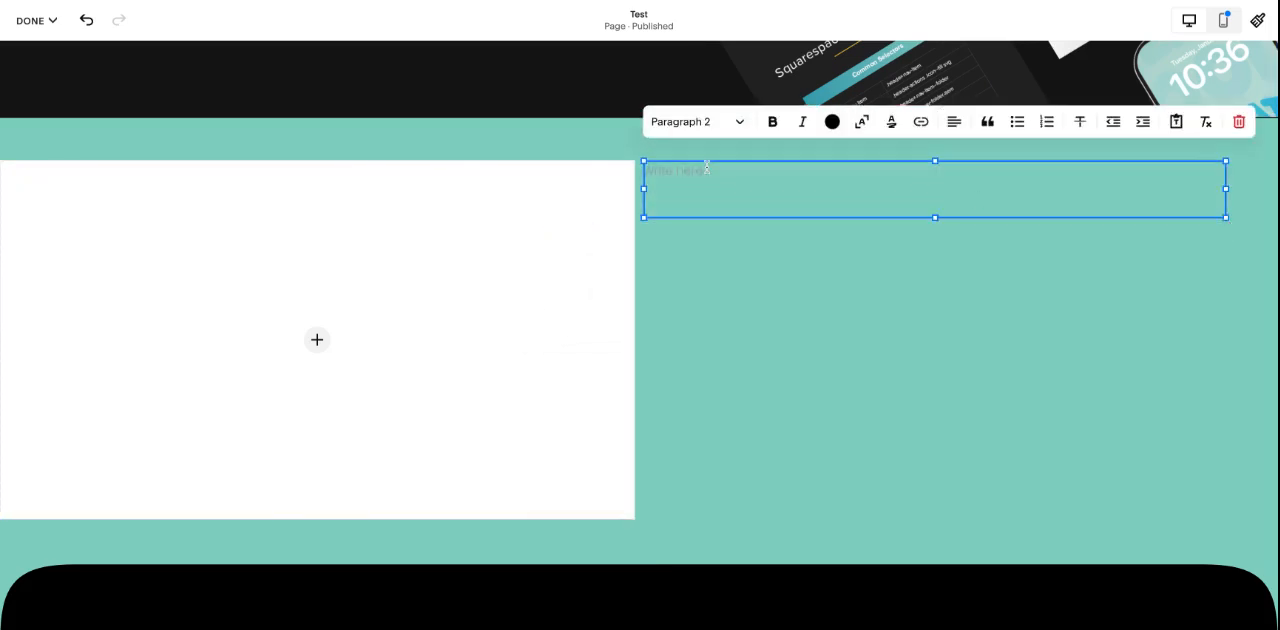
pyautogui.write('adahaerererner')
pyautogui.click(697, 121)
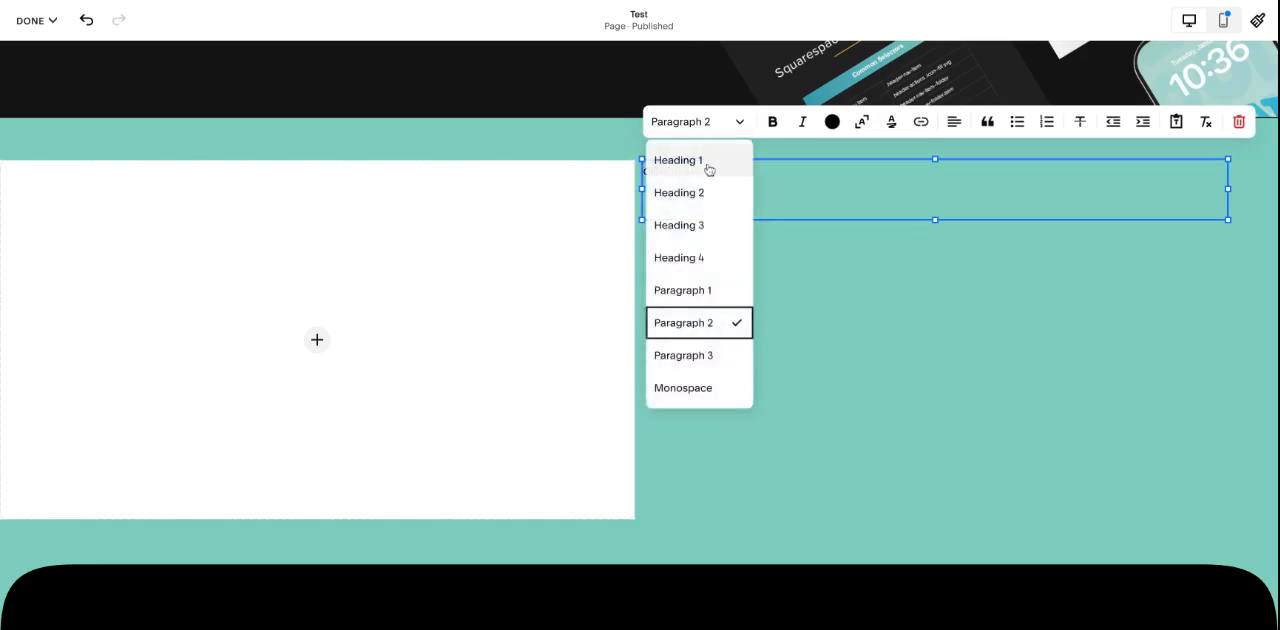
pyautogui.click(685, 191)
pyautogui.click(758, 313)
# Step: Add a second text block directly below the heading and enlarge it to the heading's width
pyautogui.click(90, 150)
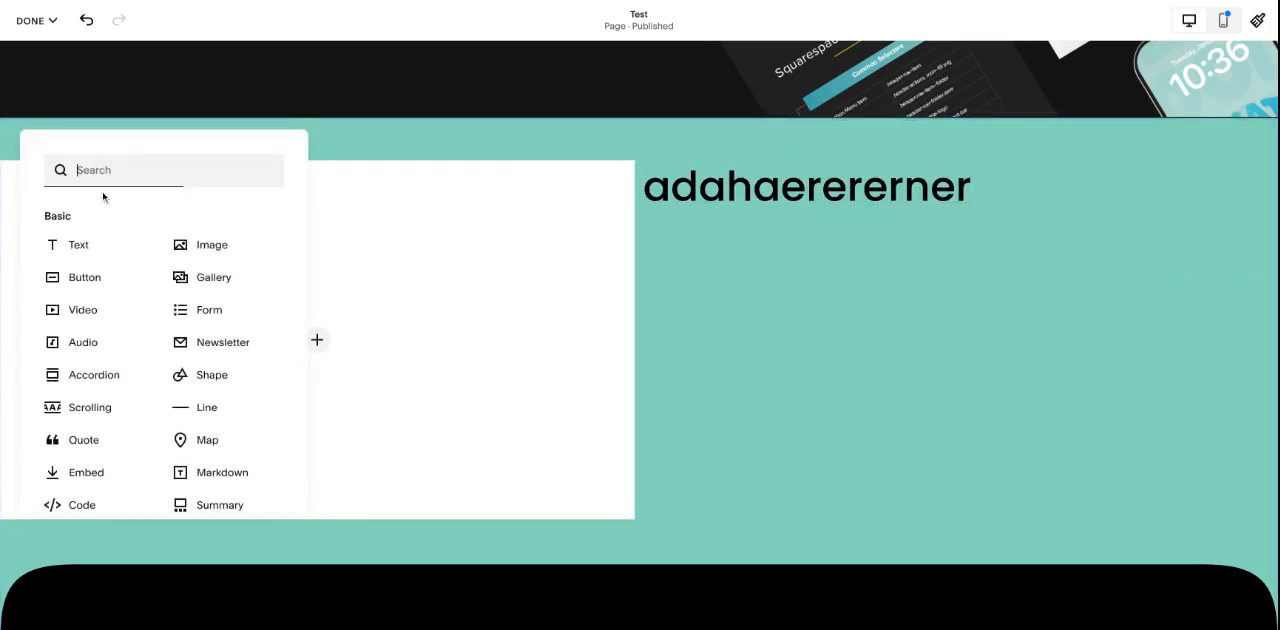
pyautogui.click(80, 243)
pyautogui.moveTo(116, 201); pyautogui.dragTo(724, 233)
pyautogui.moveTo(931, 287); pyautogui.dragTo(1223, 378)
# Step: Enter "adgnweGIAWEHGAWEGWAEAWE" in the second text block and keep its style at Paragraph 2
pyautogui.click(956, 267)
pyautogui.click(934, 261)
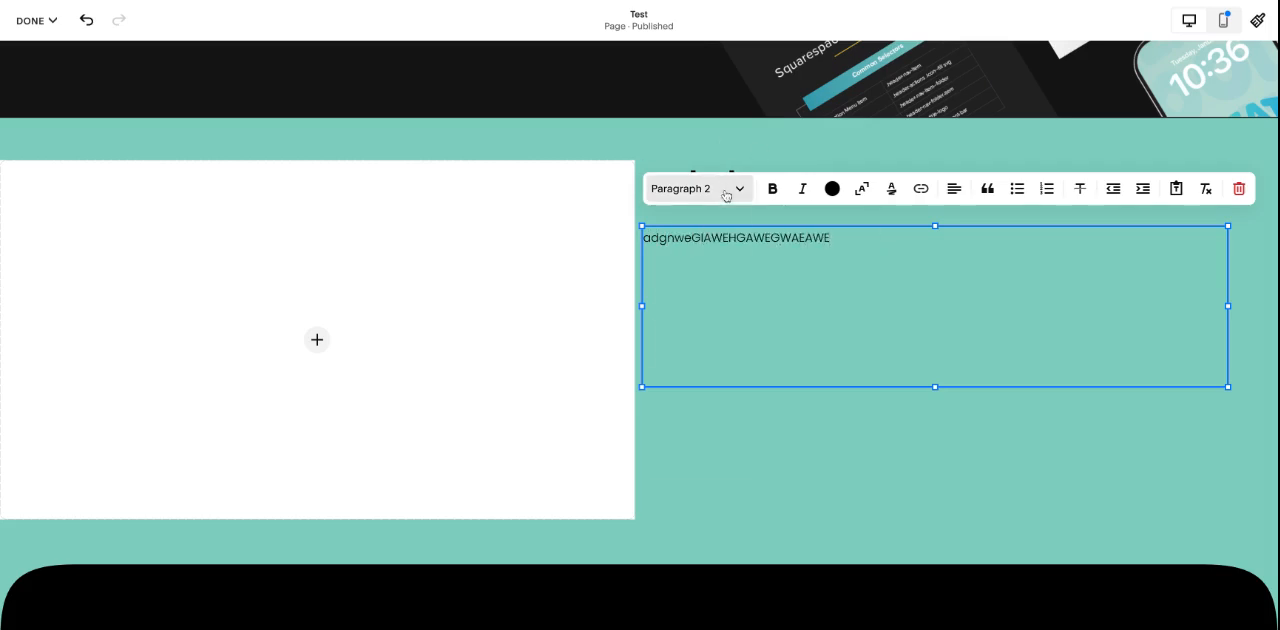
pyautogui.click(728, 189)
pyautogui.click(722, 393)
pyautogui.click(806, 430)
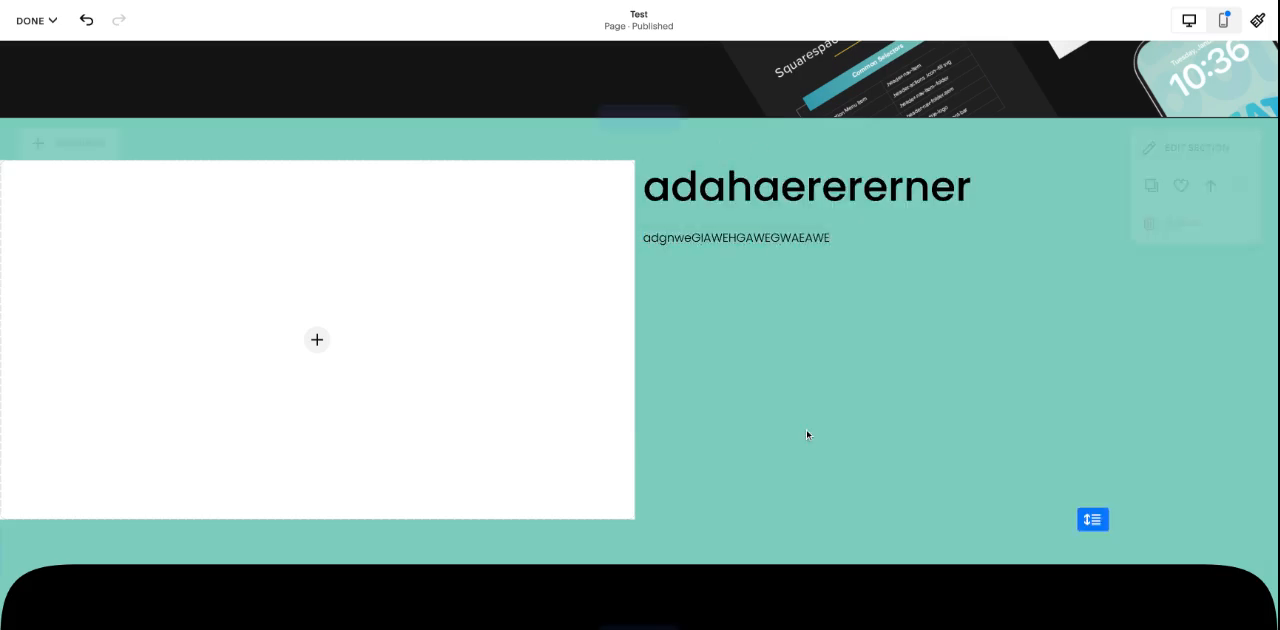
# Step: Add a button block below the paragraph text and reduce the paragraph block's height to a single row
pyautogui.click(94, 157)
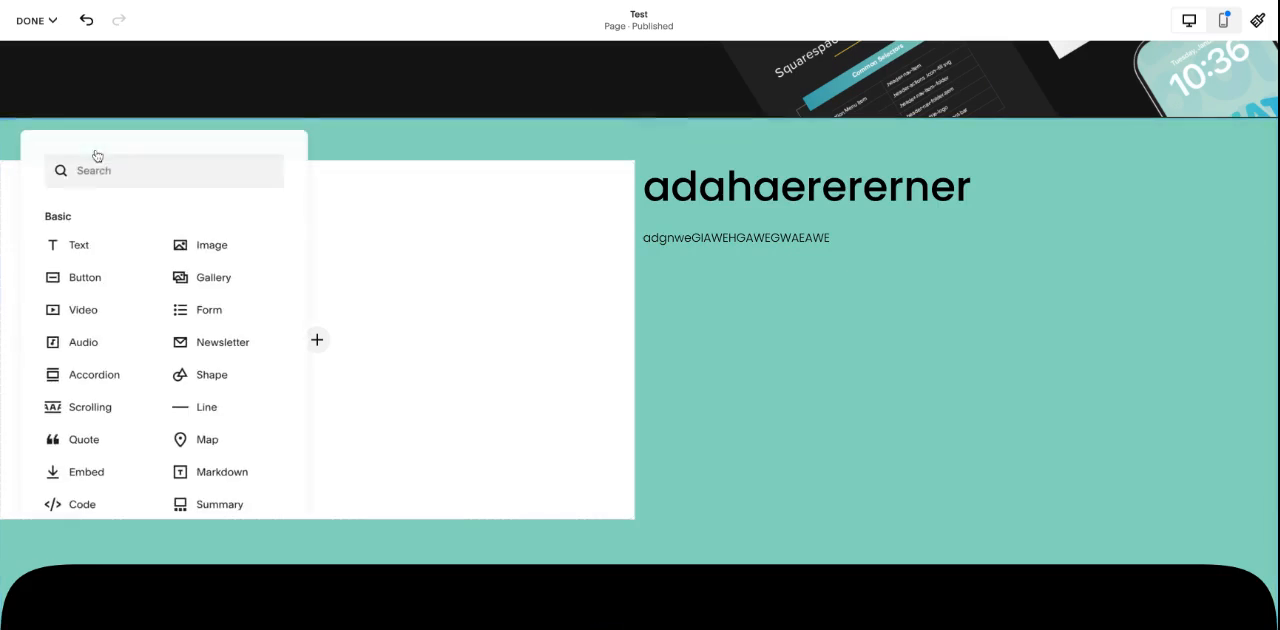
pyautogui.click(120, 286)
pyautogui.moveTo(112, 231); pyautogui.dragTo(712, 303)
pyautogui.moveTo(938, 387); pyautogui.dragTo(938, 295)
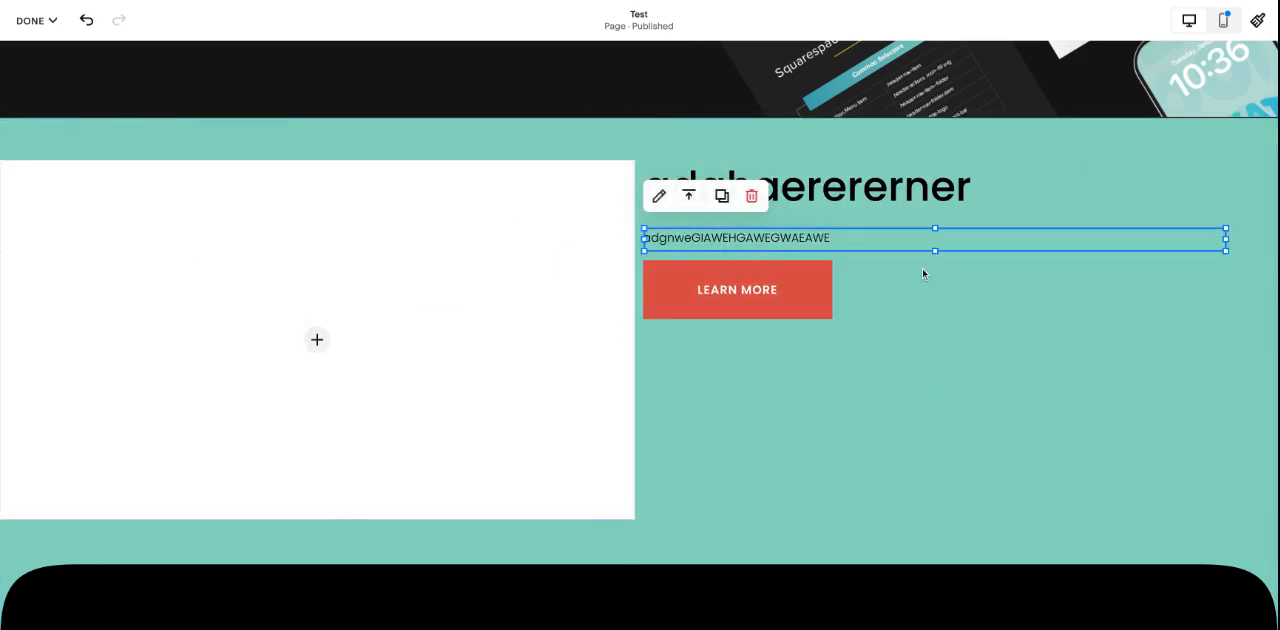
# Step: Try extending the paragraph block down over the button, and shrink it back to a single row
pyautogui.moveTo(935, 250); pyautogui.dragTo(932, 452)
pyautogui.click(870, 314)
pyautogui.click(900, 238)
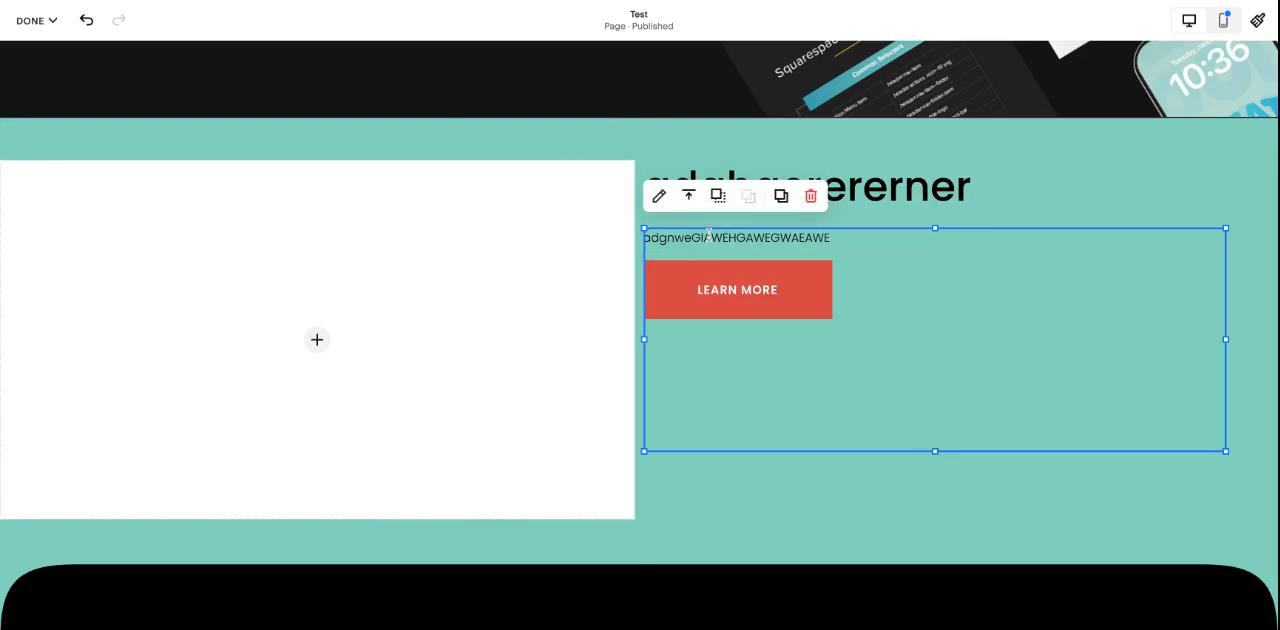
pyautogui.click(887, 503)
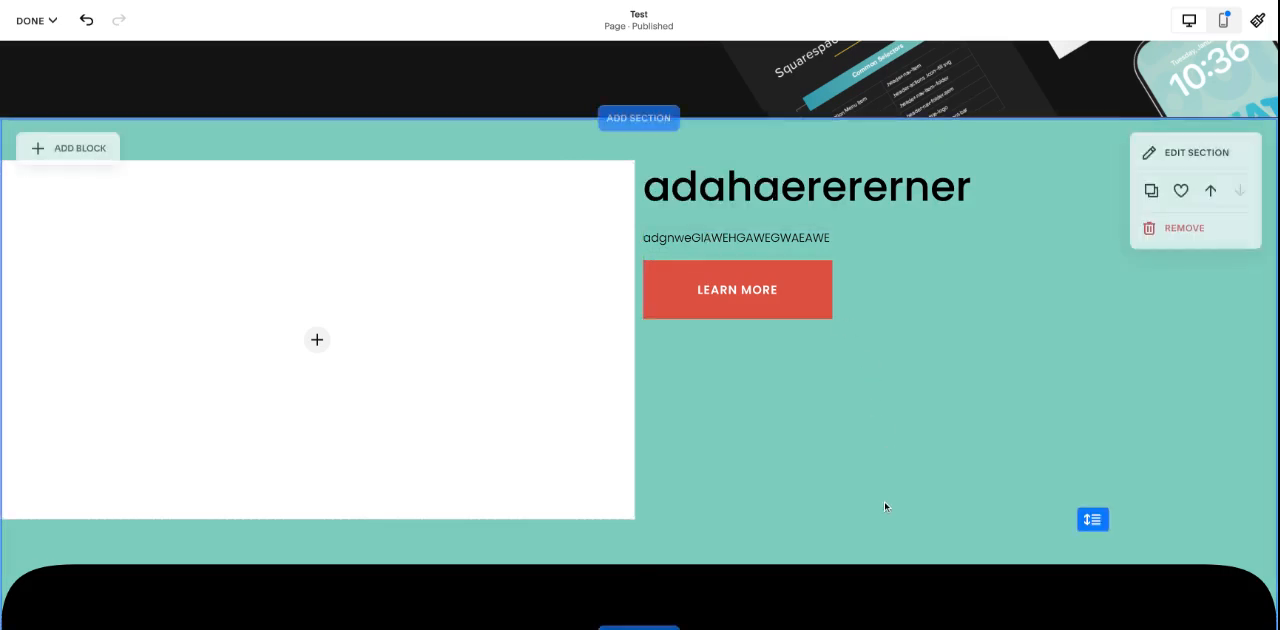
pyautogui.moveTo(743, 288)
pyautogui.mouseDown()
pyautogui.moveTo(783, 386)
pyautogui.moveTo(752, 489)
pyautogui.moveTo(745, 290)
pyautogui.mouseUp()
pyautogui.moveTo(931, 443); pyautogui.dragTo(931, 448)
# Step: Try the Secondary and Tertiary styles on the Learn More button and set it back to Primary
pyautogui.click(780, 296)
pyautogui.click(710, 234)
pyautogui.click(715, 311)
pyautogui.click(720, 230)
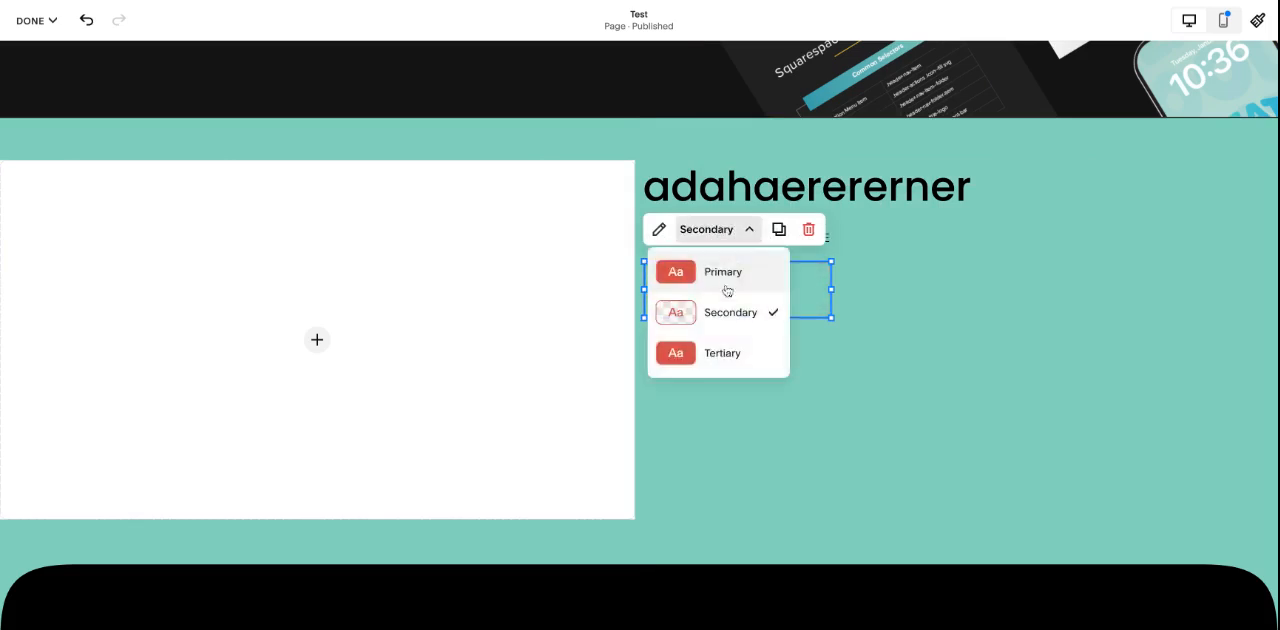
pyautogui.click(722, 352)
pyautogui.click(712, 233)
pyautogui.click(707, 275)
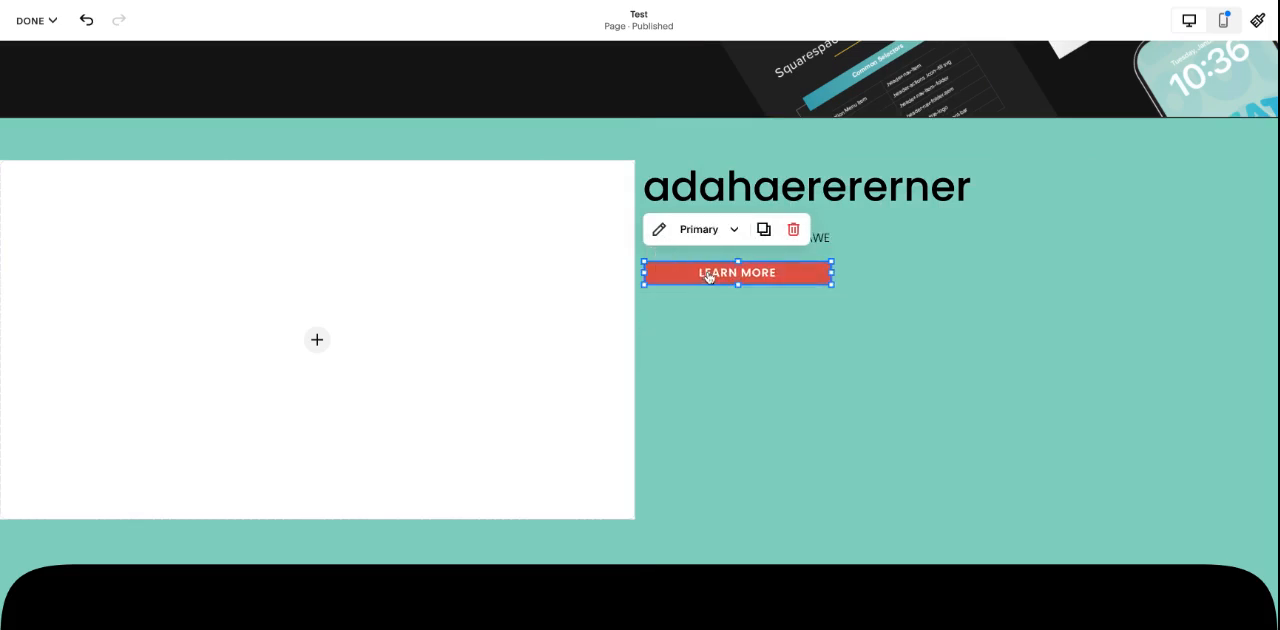
# Step: Try resizing the Learn More button block and return it to its original size
pyautogui.moveTo(737, 285); pyautogui.dragTo(754, 311)
pyautogui.moveTo(830, 290); pyautogui.dragTo(833, 291)
pyautogui.click(690, 295)
pyautogui.click(684, 295)
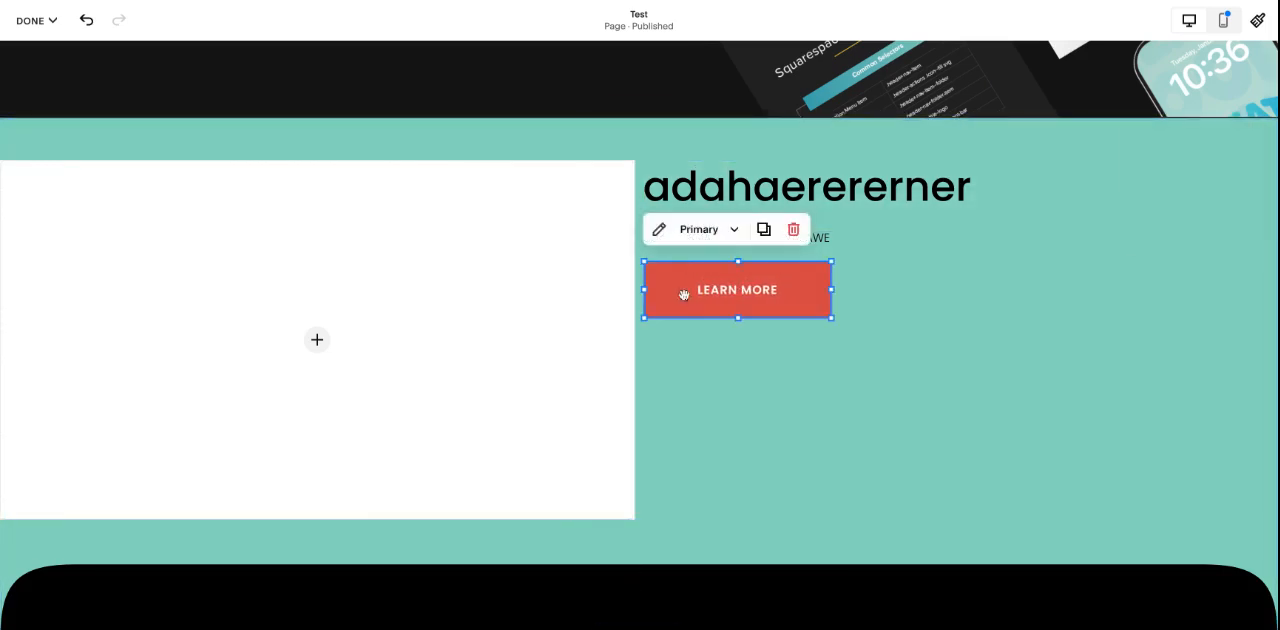
# Step: Change the Learn More button's design from Fill to Fit, keeping the Primary Button style
pyautogui.click(659, 229)
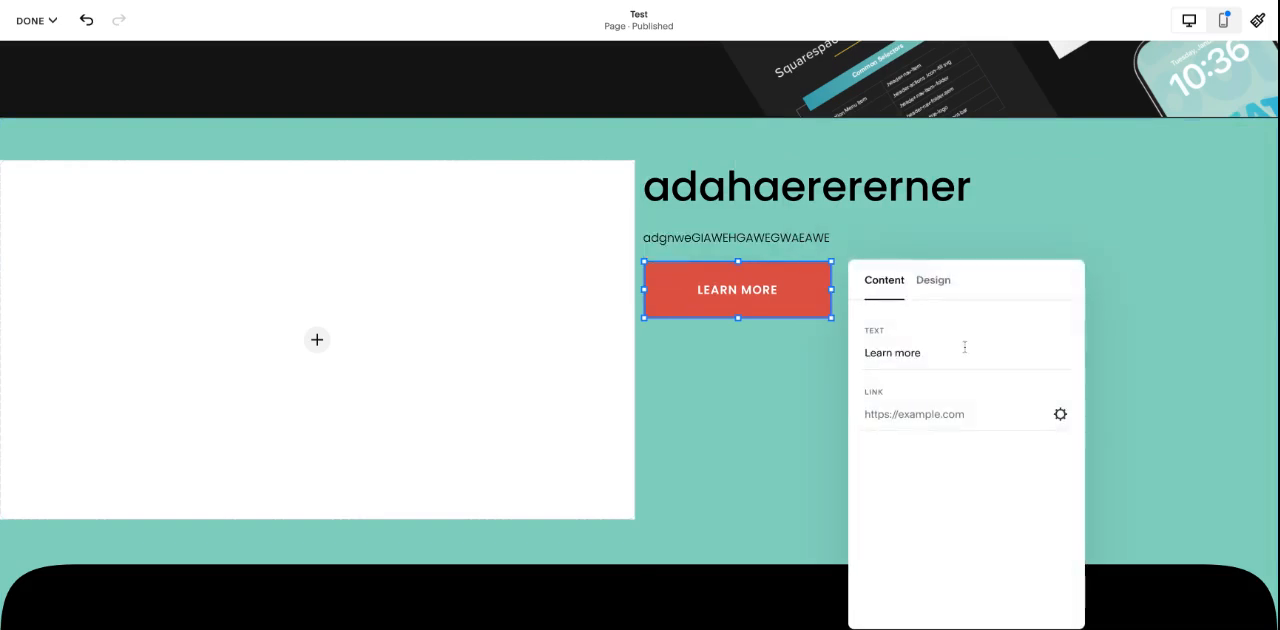
pyautogui.click(933, 285)
pyautogui.click(988, 352)
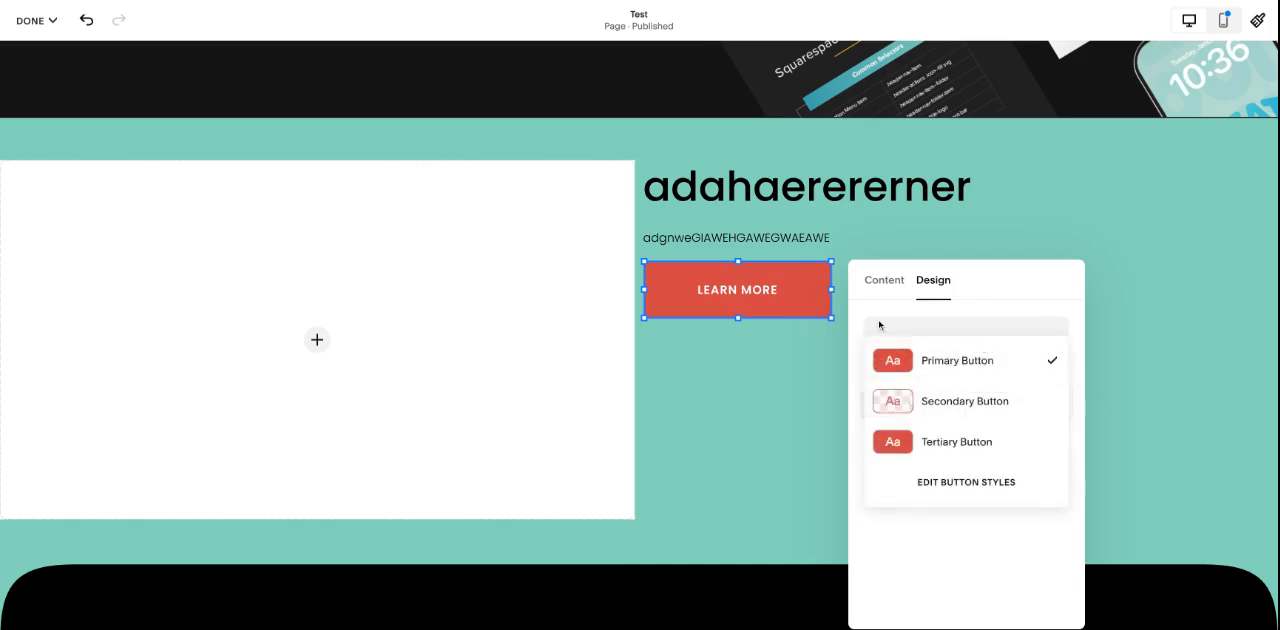
pyautogui.click(857, 343)
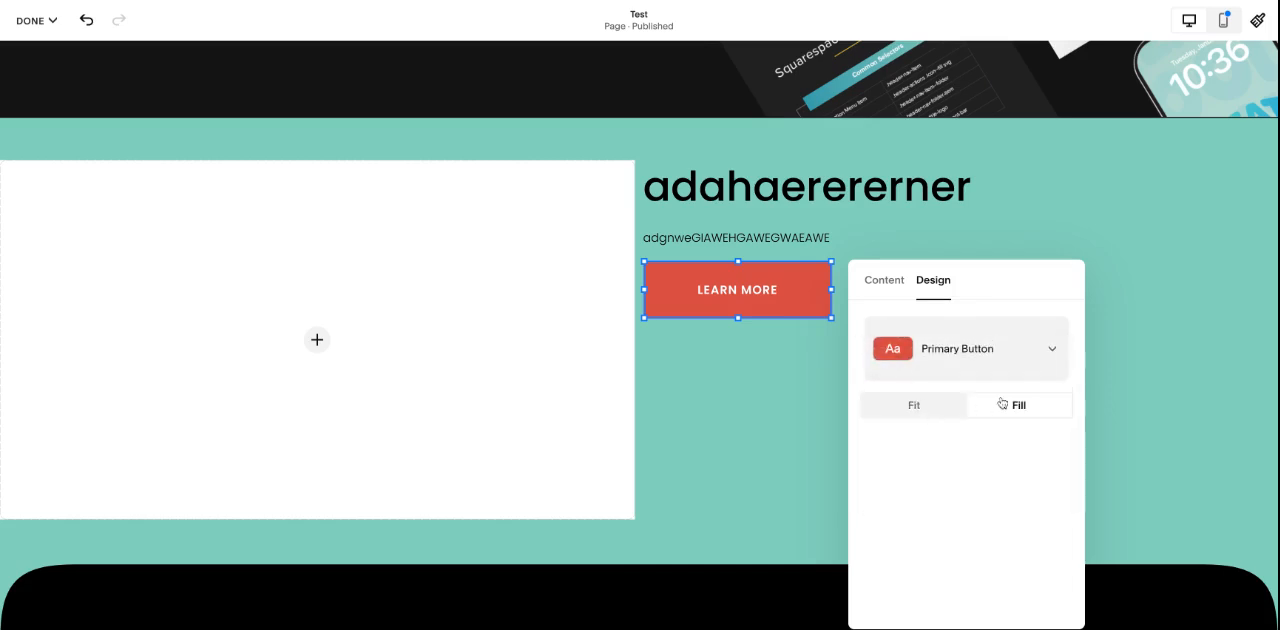
pyautogui.click(918, 408)
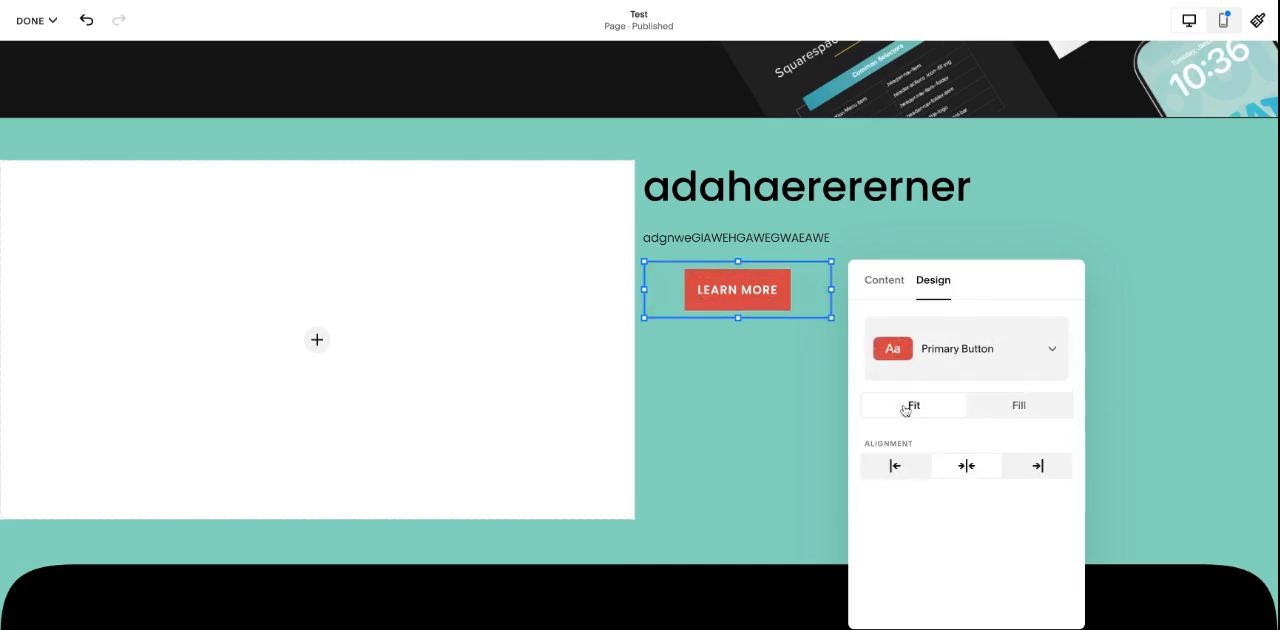
pyautogui.click(716, 332)
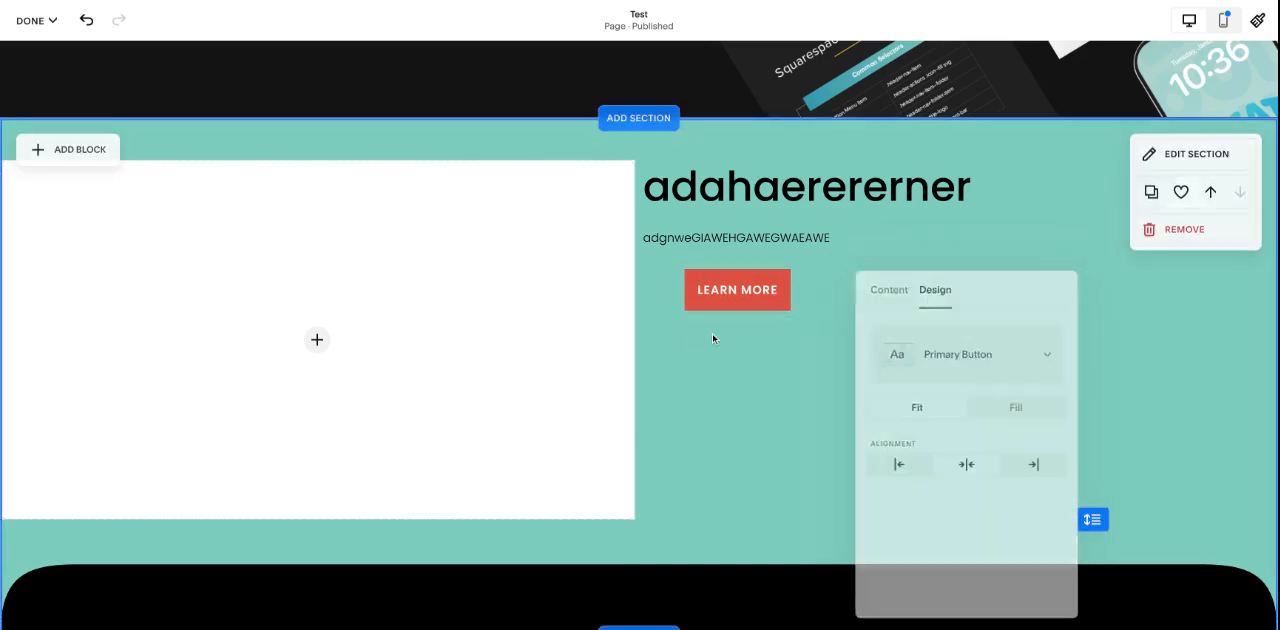
# Step: Align the Learn More button horizontally to the left within its block
pyautogui.click(670, 287)
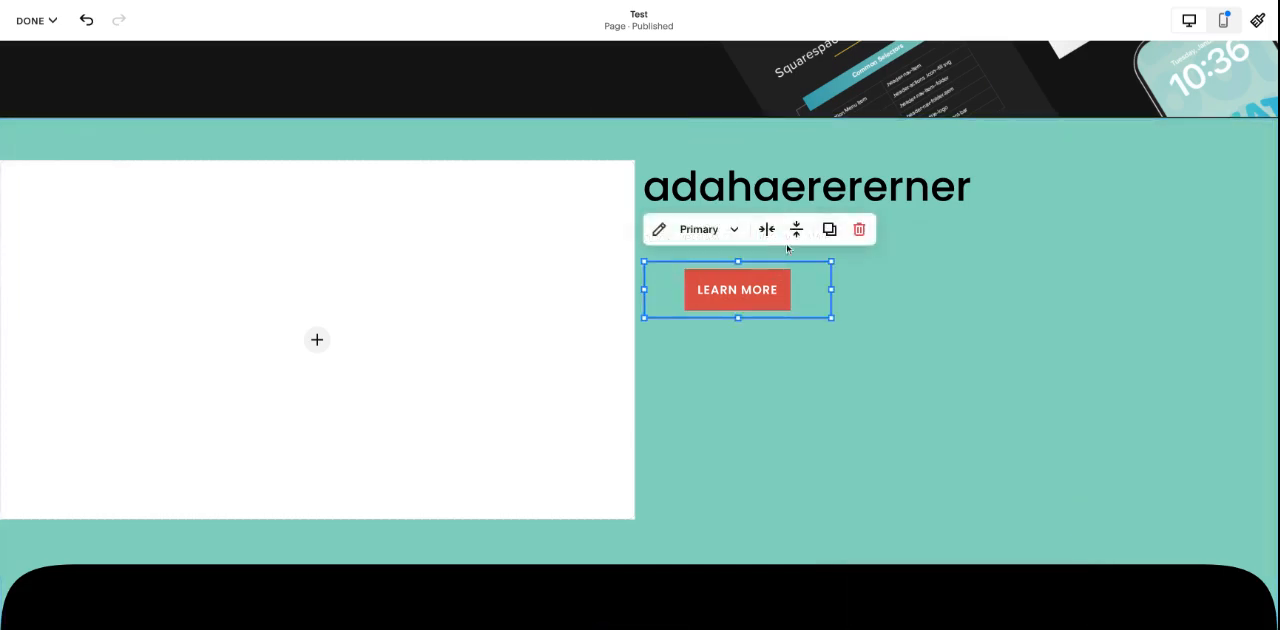
pyautogui.click(767, 231)
pyautogui.click(737, 263)
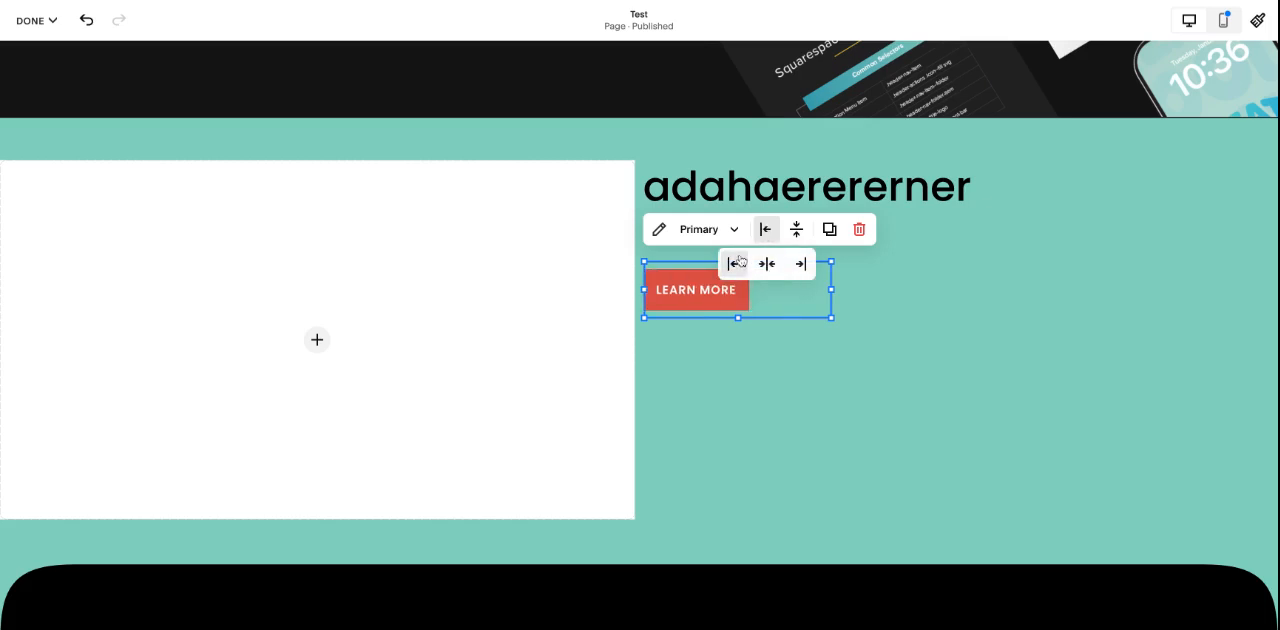
pyautogui.click(962, 318)
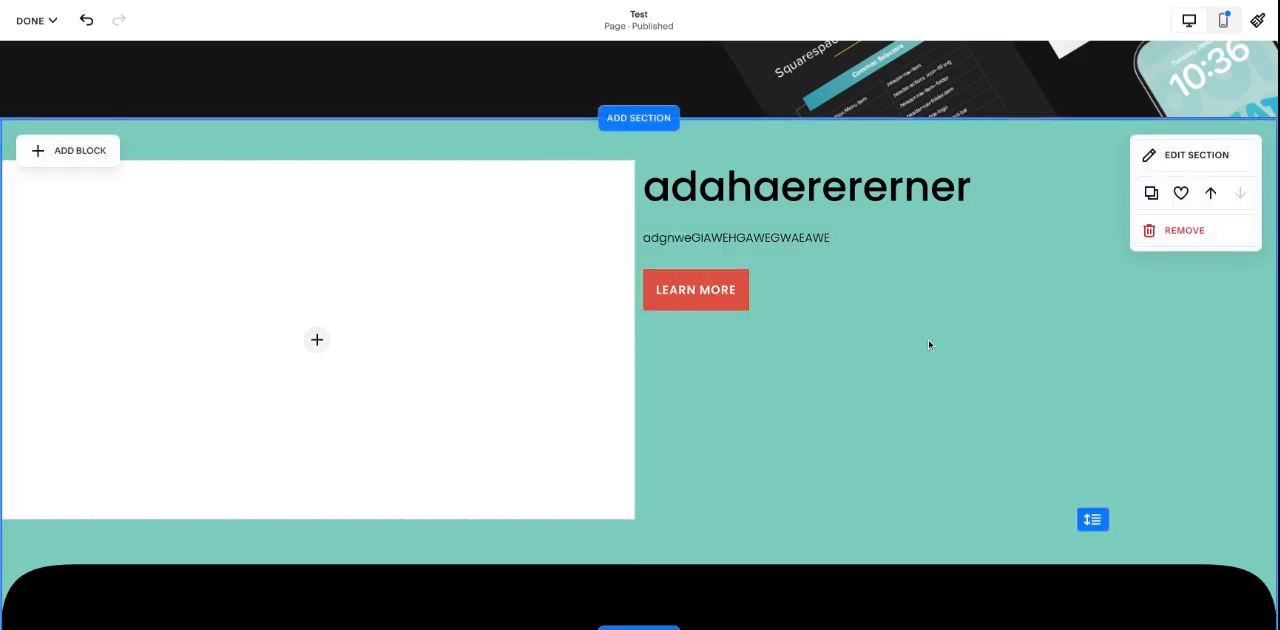
# Step: Duplicate the heading, paragraph and button together and place the copies below the originals
pyautogui.moveTo(809, 400); pyautogui.dragTo(740, 195)
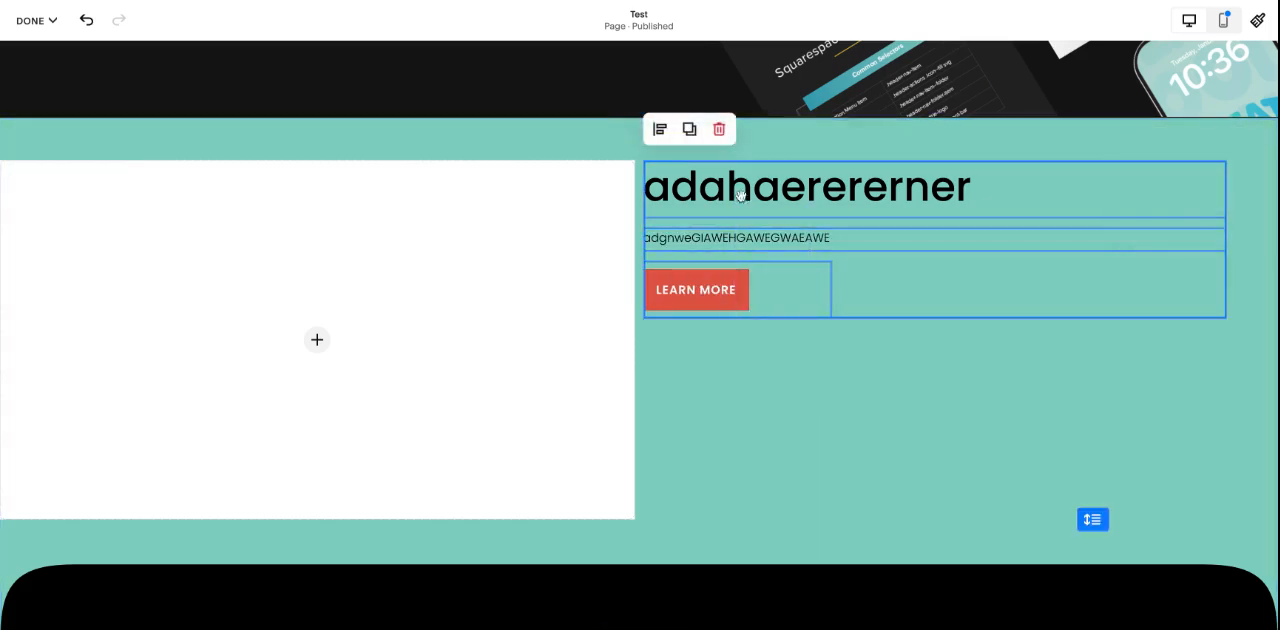
pyautogui.click(689, 131)
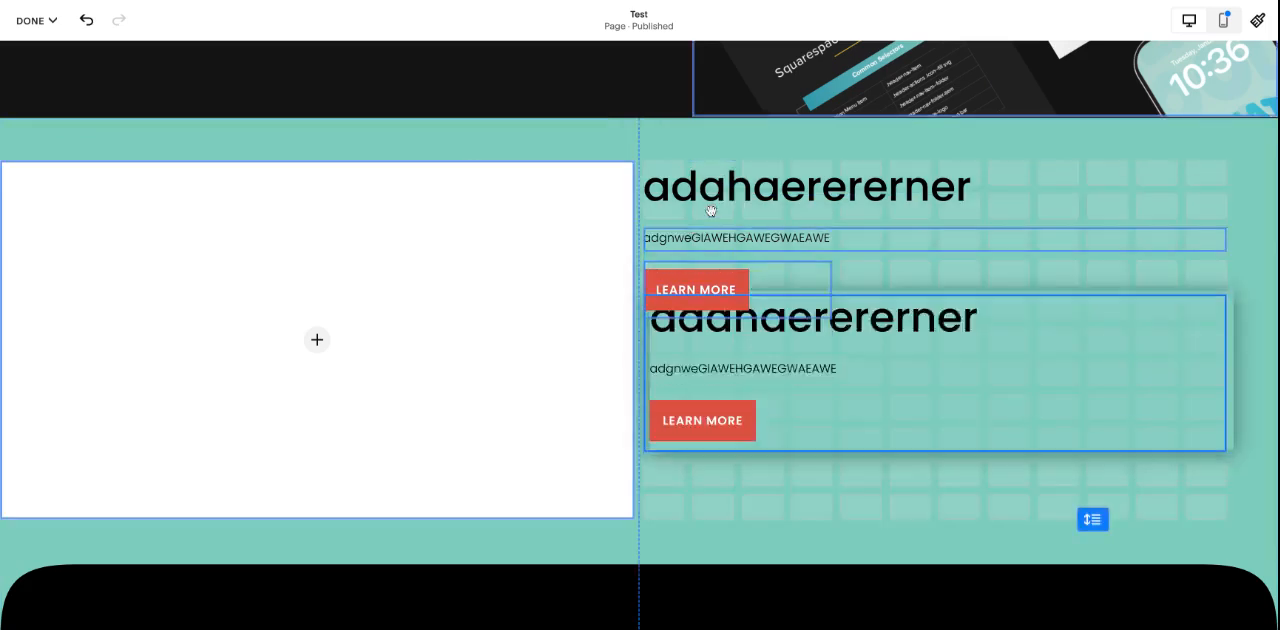
pyautogui.click(549, 138)
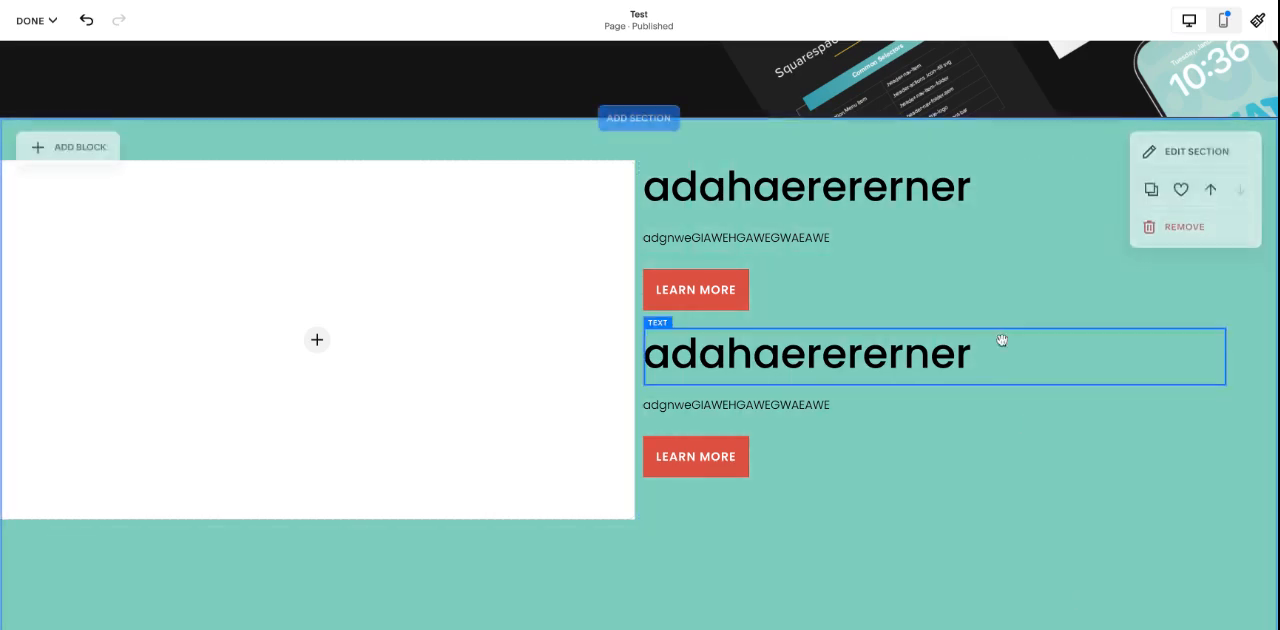
# Step: Add an image block below the large image and shrink it to a small square
pyautogui.scroll(-4, 1002, 340)
pyautogui.click(108, 78)
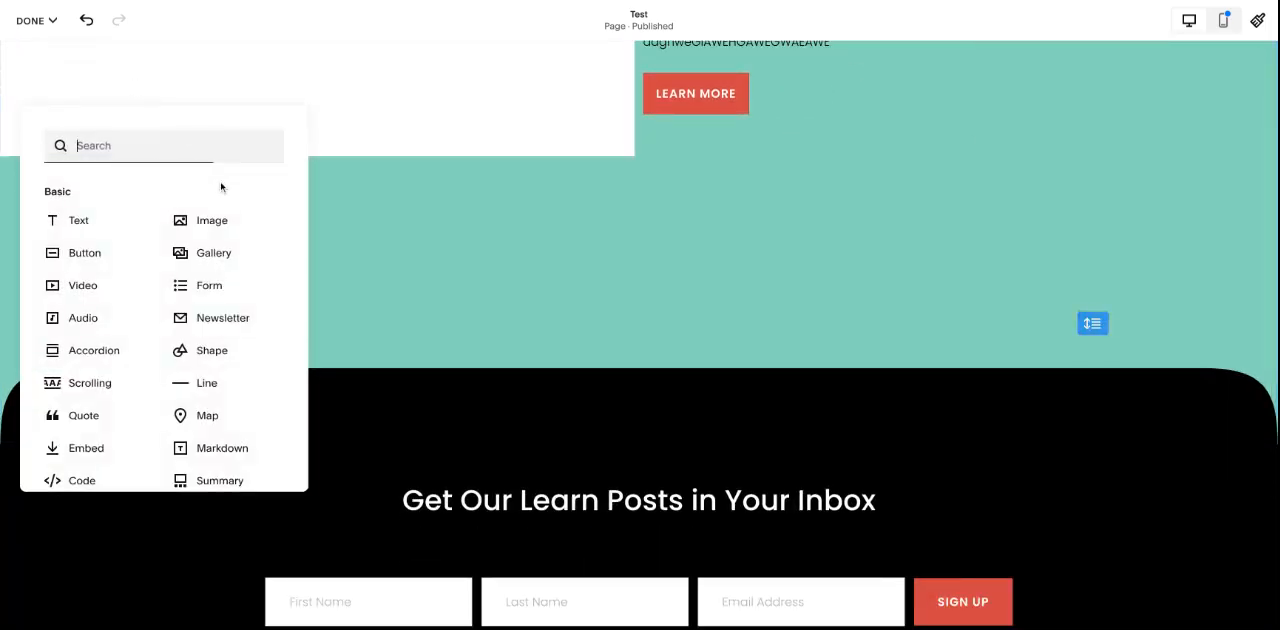
pyautogui.click(224, 237)
pyautogui.moveTo(206, 180)
pyautogui.mouseDown()
pyautogui.moveTo(403, 305)
pyautogui.moveTo(278, 379)
pyautogui.moveTo(319, 281)
pyautogui.moveTo(214, 177)
pyautogui.mouseUp()
pyautogui.moveTo(437, 391)
pyautogui.mouseDown()
pyautogui.moveTo(323, 315)
pyautogui.moveTo(203, 272)
pyautogui.moveTo(237, 255)
pyautogui.moveTo(191, 255)
pyautogui.moveTo(234, 251)
pyautogui.moveTo(240, 289)
pyautogui.mouseUp()
pyautogui.click(111, 197)
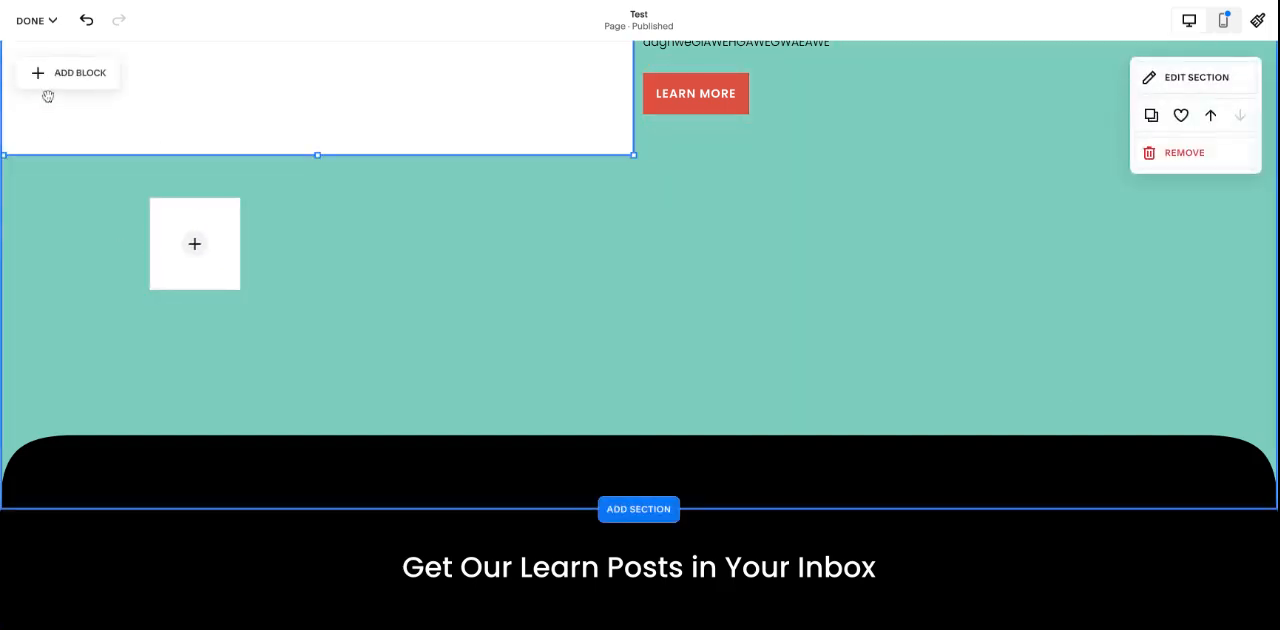
# Step: Place a narrow text block beneath the small image and move the pair to the middle of the section
pyautogui.click(48, 92)
pyautogui.click(77, 217)
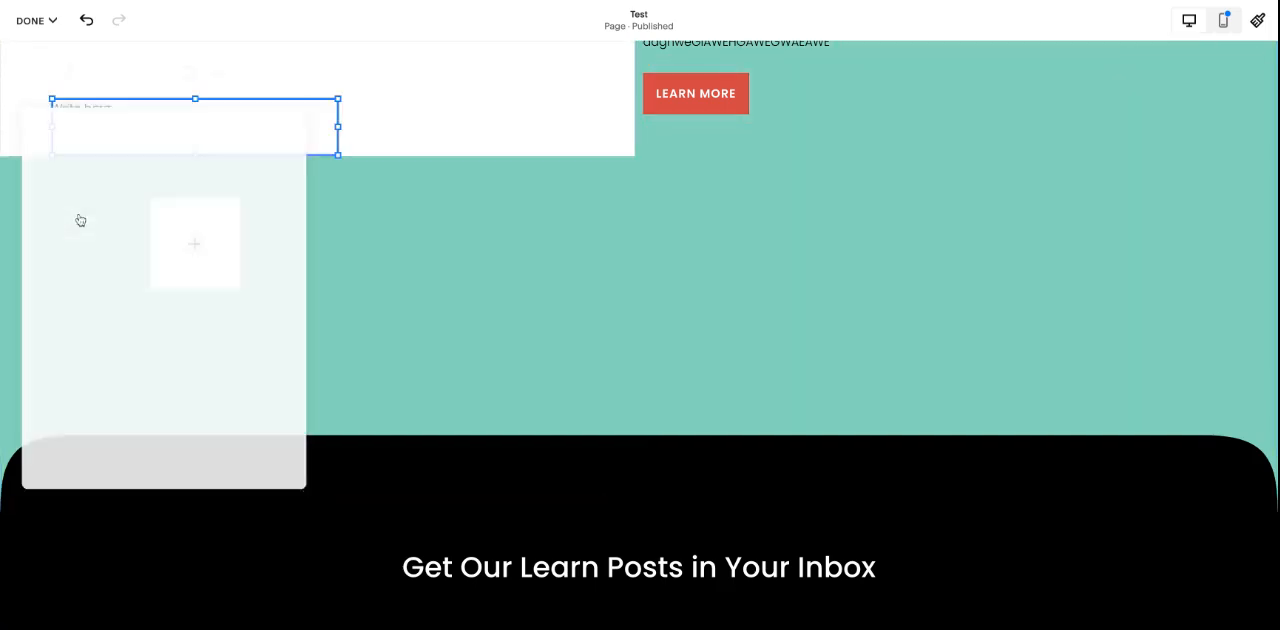
pyautogui.click(149, 125)
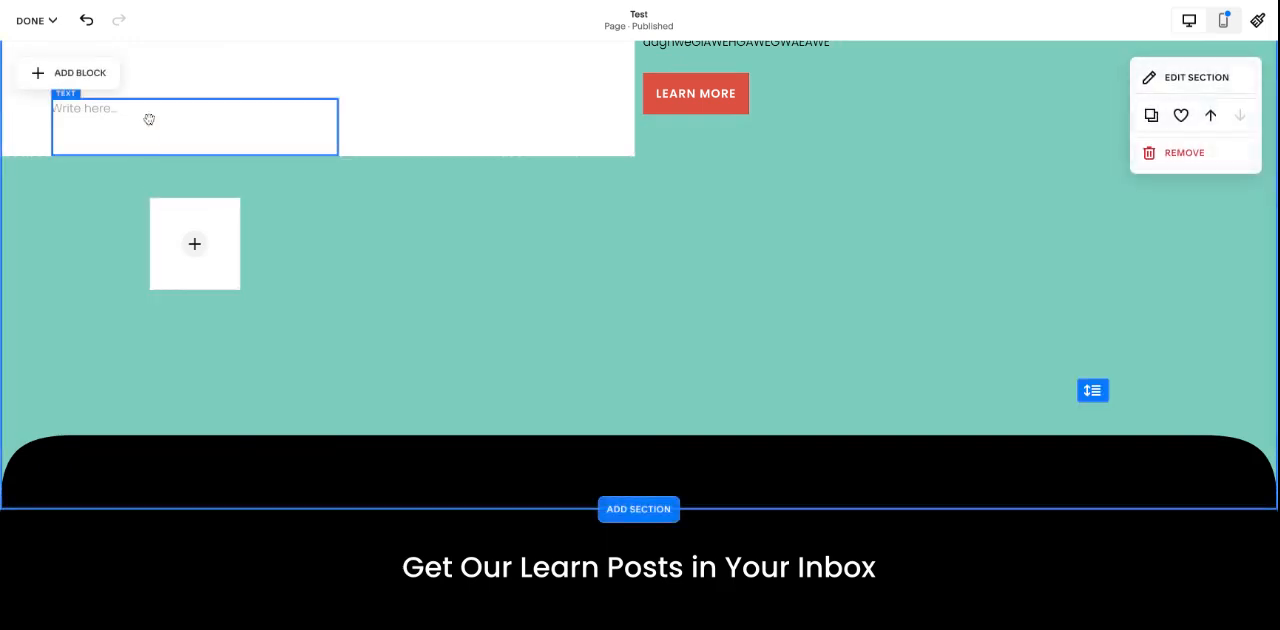
pyautogui.moveTo(148, 105); pyautogui.dragTo(206, 308)
pyautogui.moveTo(386, 328); pyautogui.dragTo(649, 204)
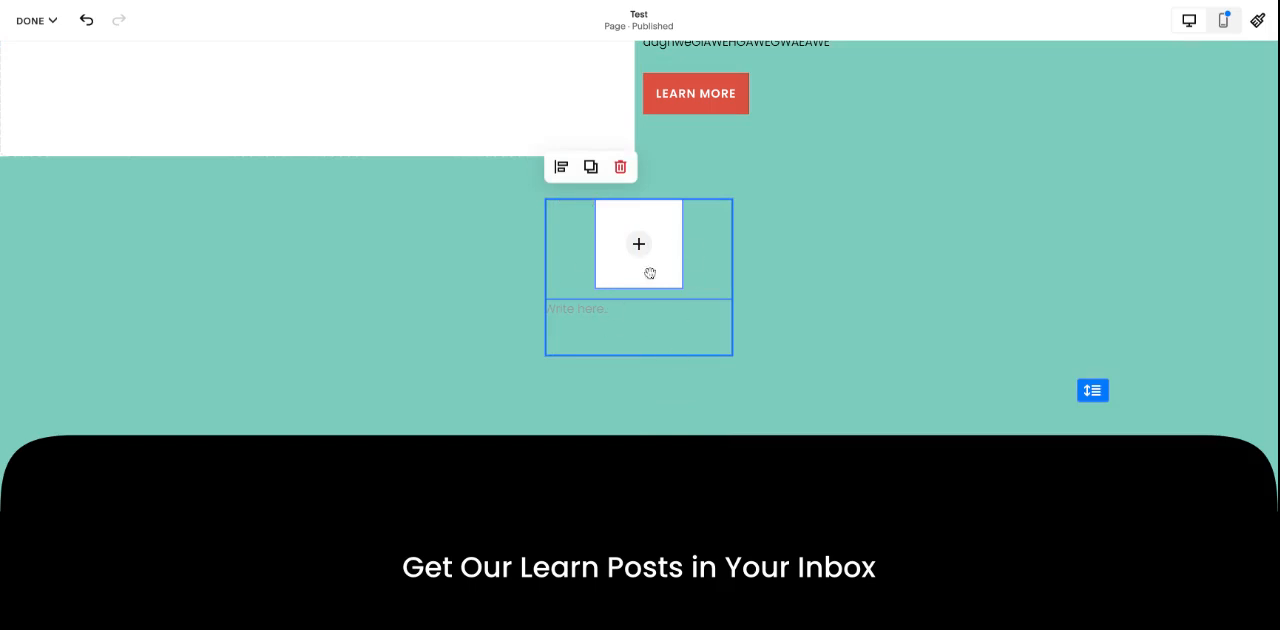
# Step: Duplicate the small image and its text block twice, placing the copies on either side to form an evenly spaced row of three
pyautogui.click(589, 167)
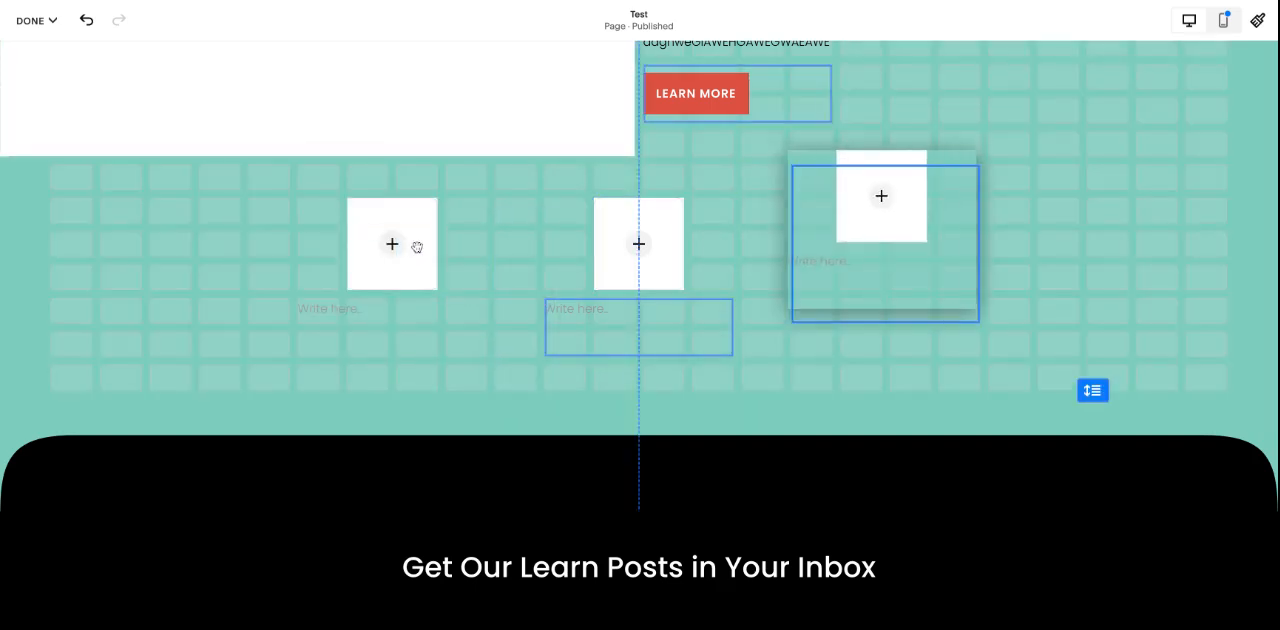
pyautogui.click(1106, 237)
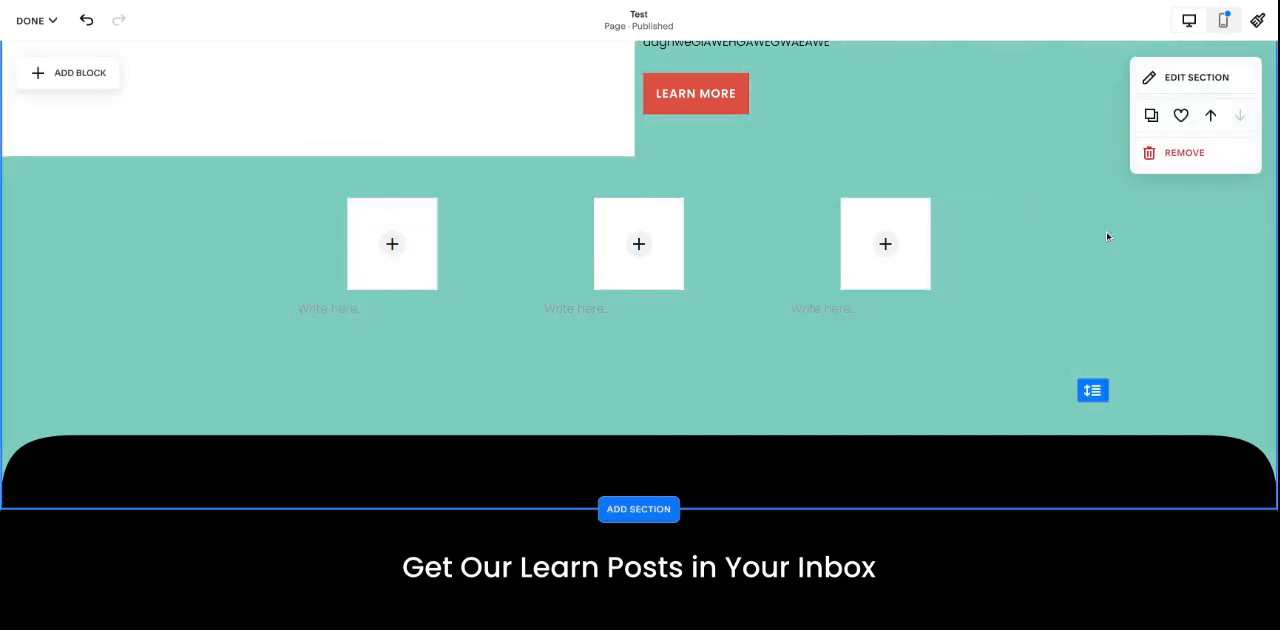
pyautogui.scroll(1, 1106, 237)
pyautogui.scroll(-2, 1106, 237)
# Step: Extend the bottom of the teal section downward to make room below the three image and text pairs
pyautogui.moveTo(1090, 280); pyautogui.dragTo(1092, 613)
pyautogui.hotkey('ctrl', 'z')
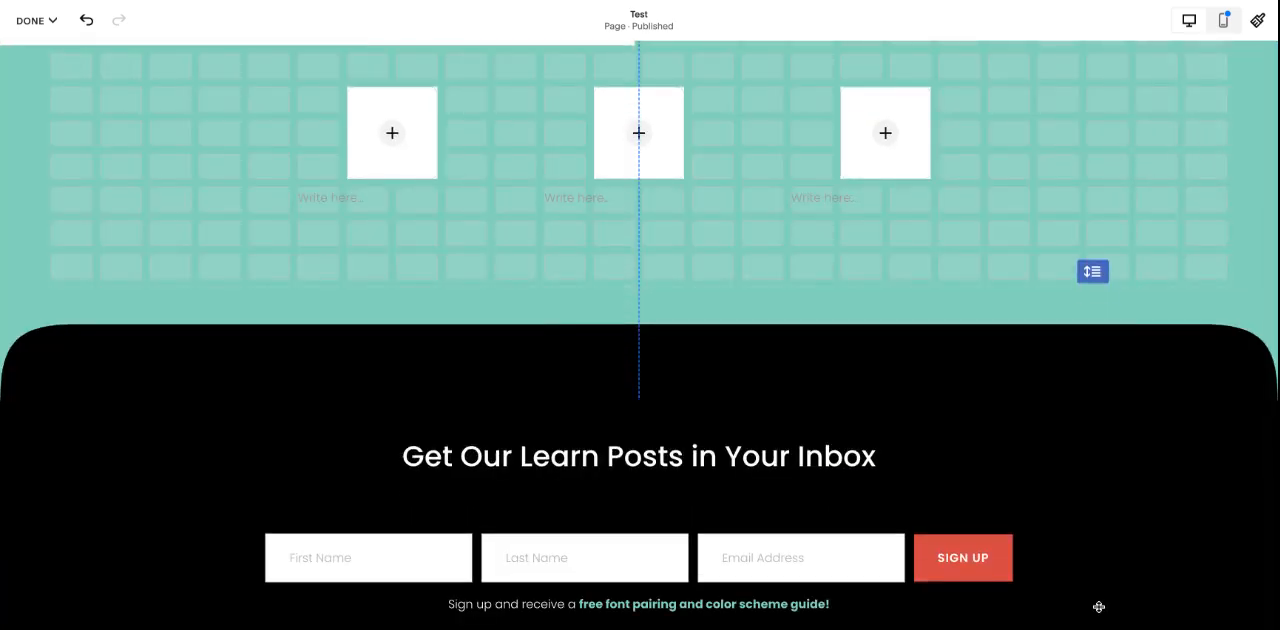
pyautogui.moveTo(1099, 607); pyautogui.dragTo(1096, 629)
pyautogui.scroll(-1, 1096, 305)
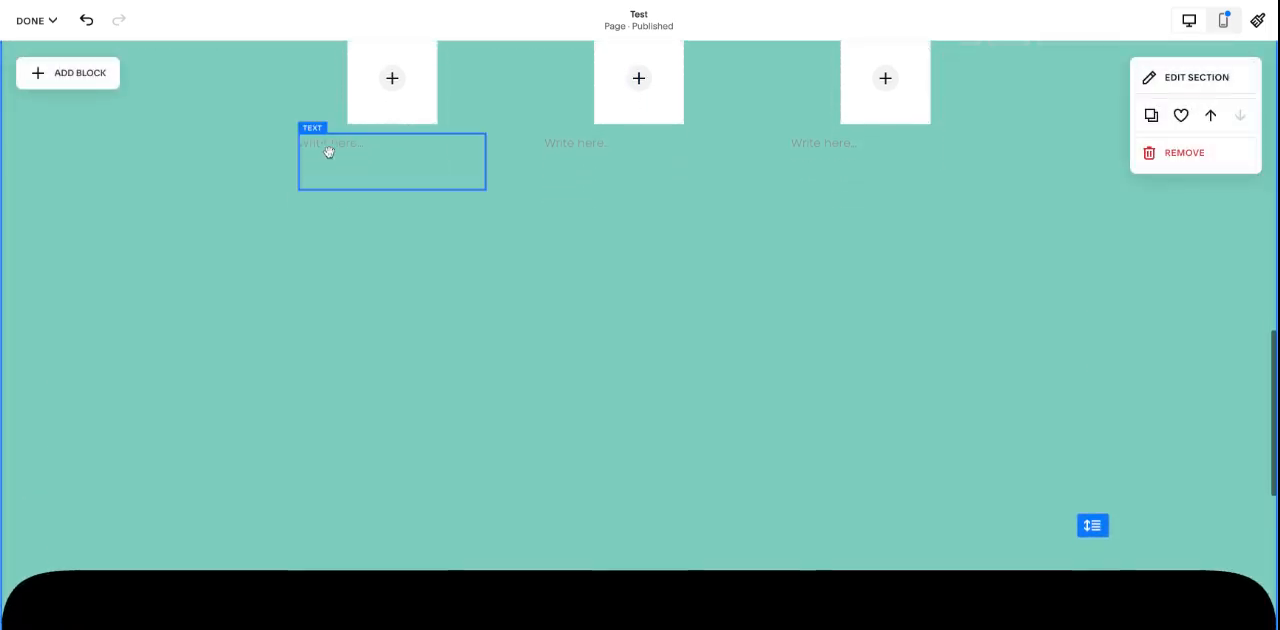
# Step: Add an accordion block and place it at the section's left side, below the row of small images and text
pyautogui.click(85, 80)
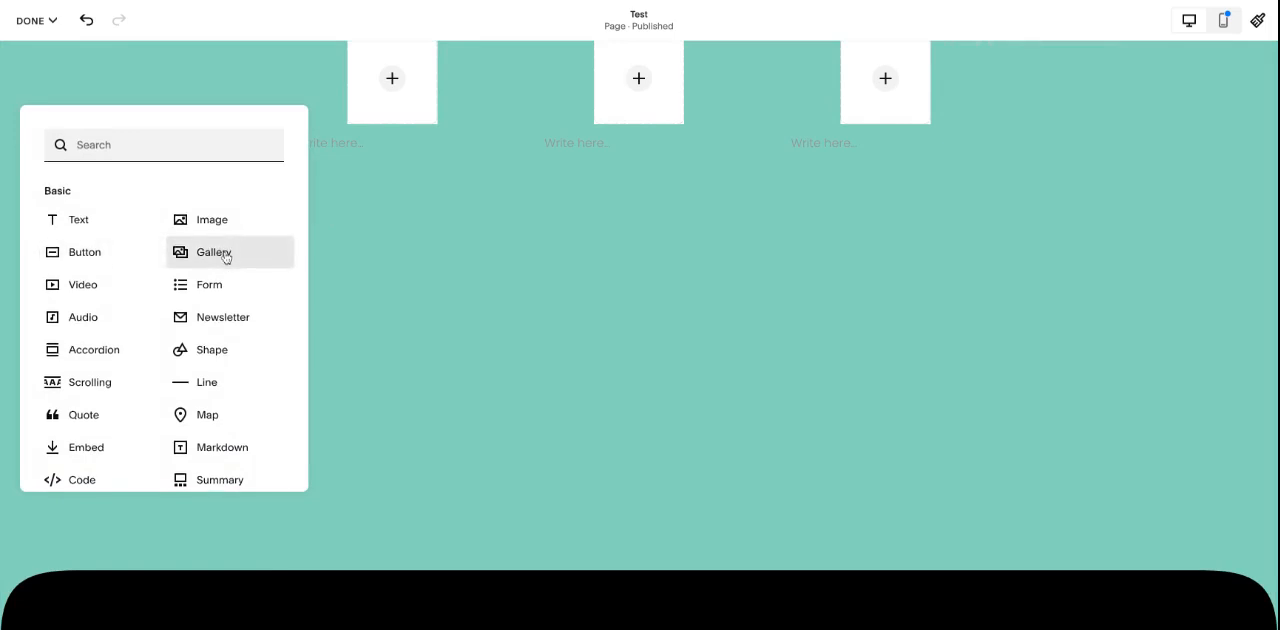
pyautogui.scroll(-1, 226, 257)
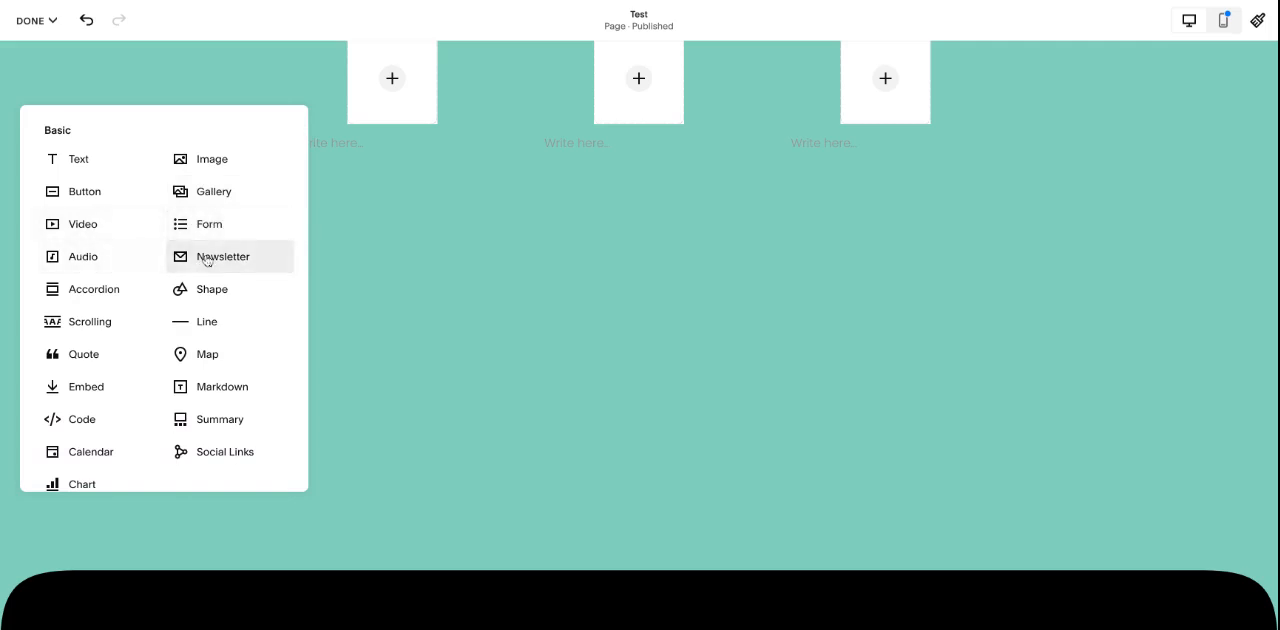
pyautogui.scroll(-1, 206, 262)
pyautogui.click(118, 238)
pyautogui.moveTo(311, 196); pyautogui.dragTo(319, 369)
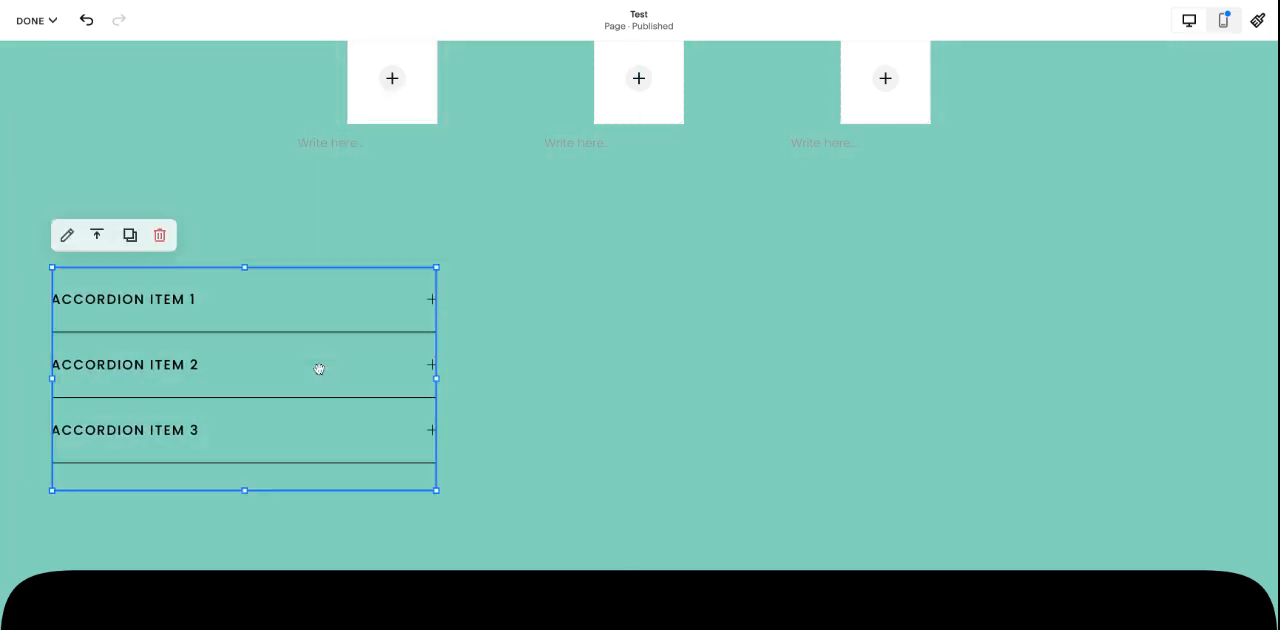
# Step: Look through the accordion block's editing options
pyautogui.click(67, 235)
pyautogui.click(556, 300)
pyautogui.click(490, 288)
pyautogui.click(536, 298)
pyautogui.scroll(-1, 573, 482)
pyautogui.scroll(1, 572, 481)
pyautogui.click(483, 241)
# Step: Add a line block between the text row and the accordion, stretched across the full grid width
pyautogui.click(84, 75)
pyautogui.scroll(-1, 237, 314)
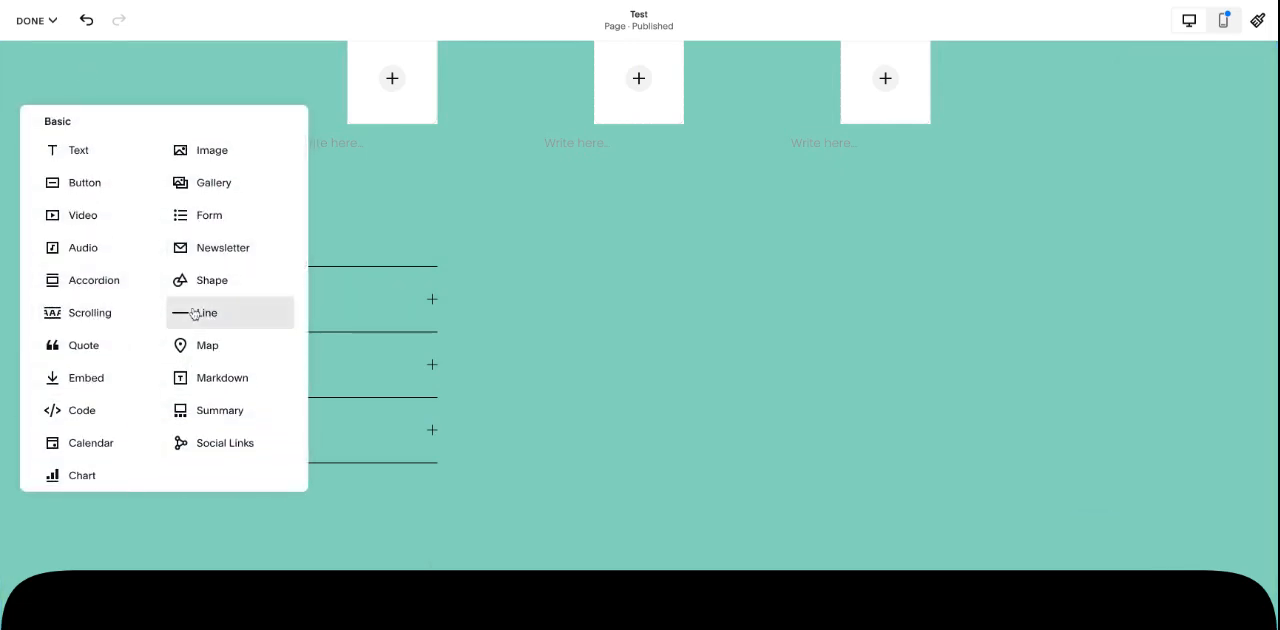
pyautogui.click(233, 313)
pyautogui.moveTo(222, 106); pyautogui.dragTo(1223, 210)
pyautogui.click(1120, 430)
# Step: Add a summary block and fit it into the right half of the section beside the accordion
pyautogui.click(60, 78)
pyautogui.scroll(-1, 208, 315)
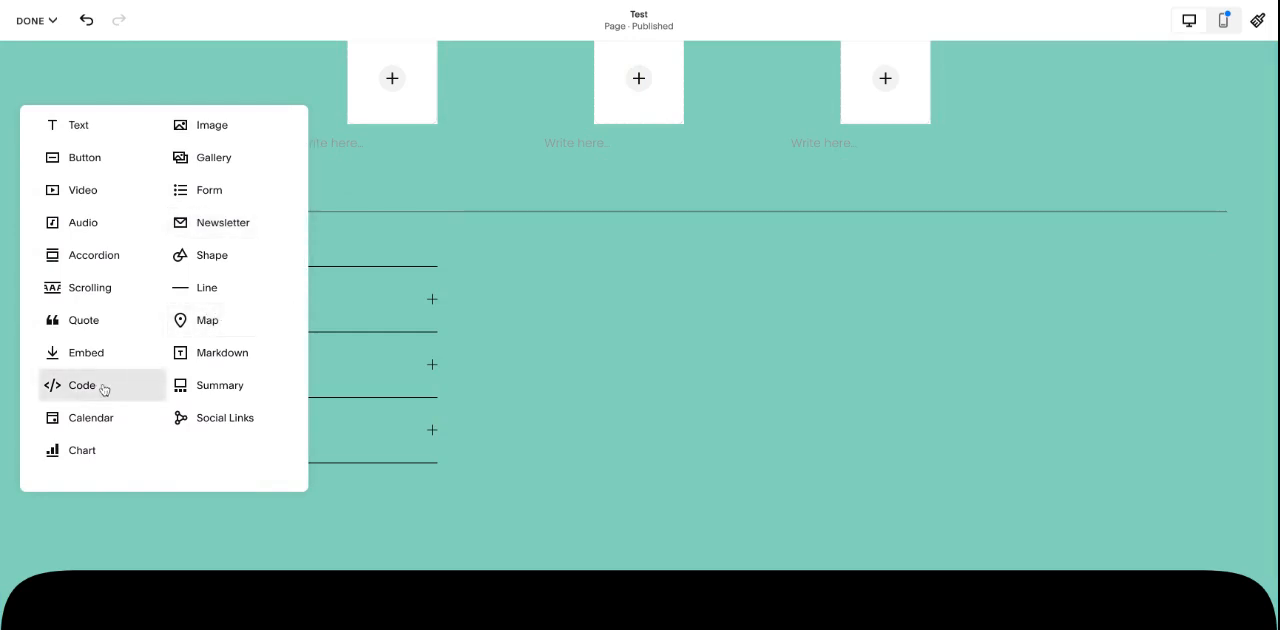
pyautogui.scroll(-2, 200, 334)
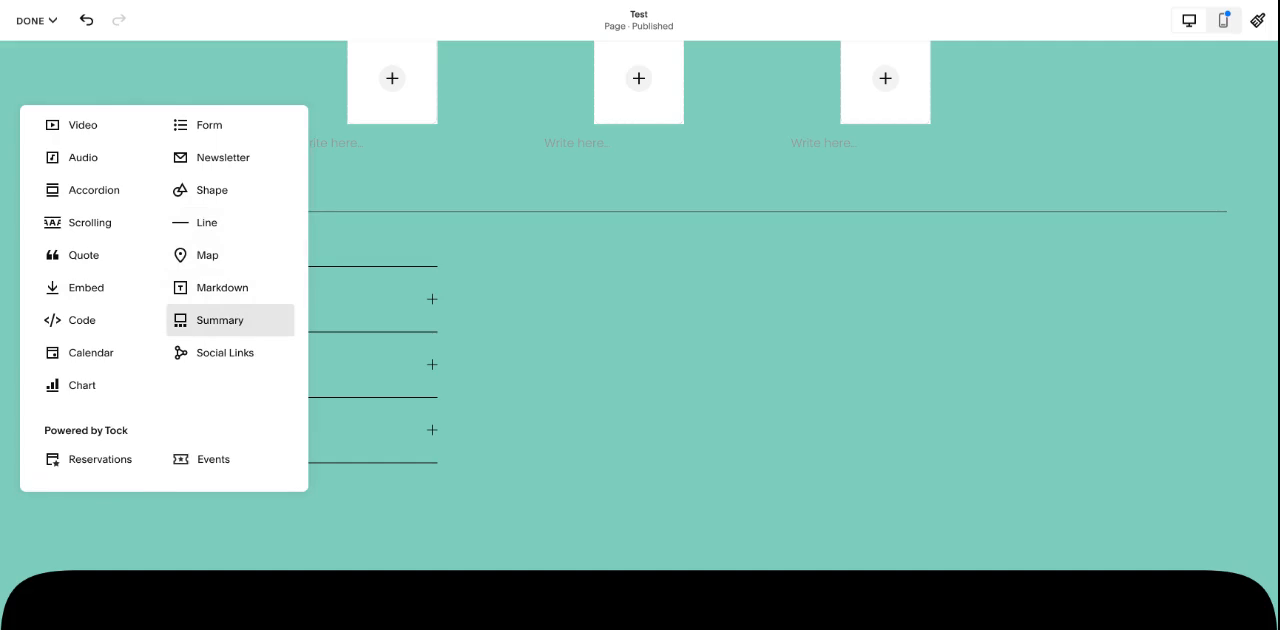
pyautogui.click(220, 320)
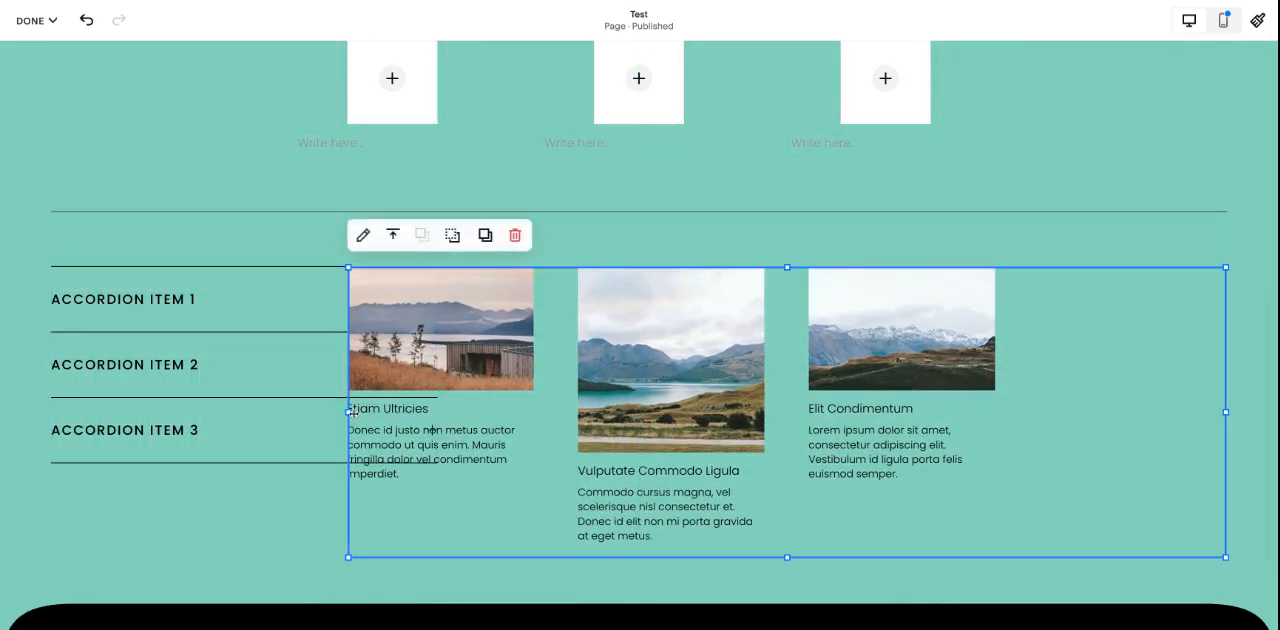
pyautogui.moveTo(349, 410); pyautogui.dragTo(645, 380)
# Step: Set the Learn page as the summary block's content source
pyautogui.click(658, 232)
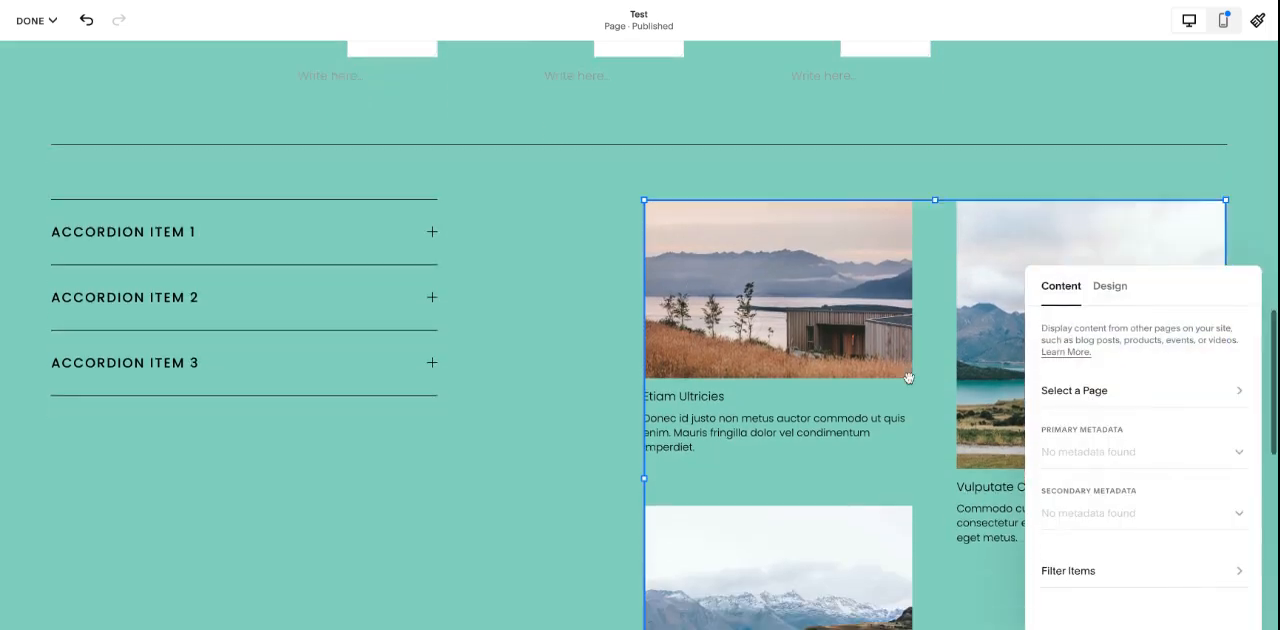
pyautogui.click(1064, 388)
pyautogui.click(1079, 370)
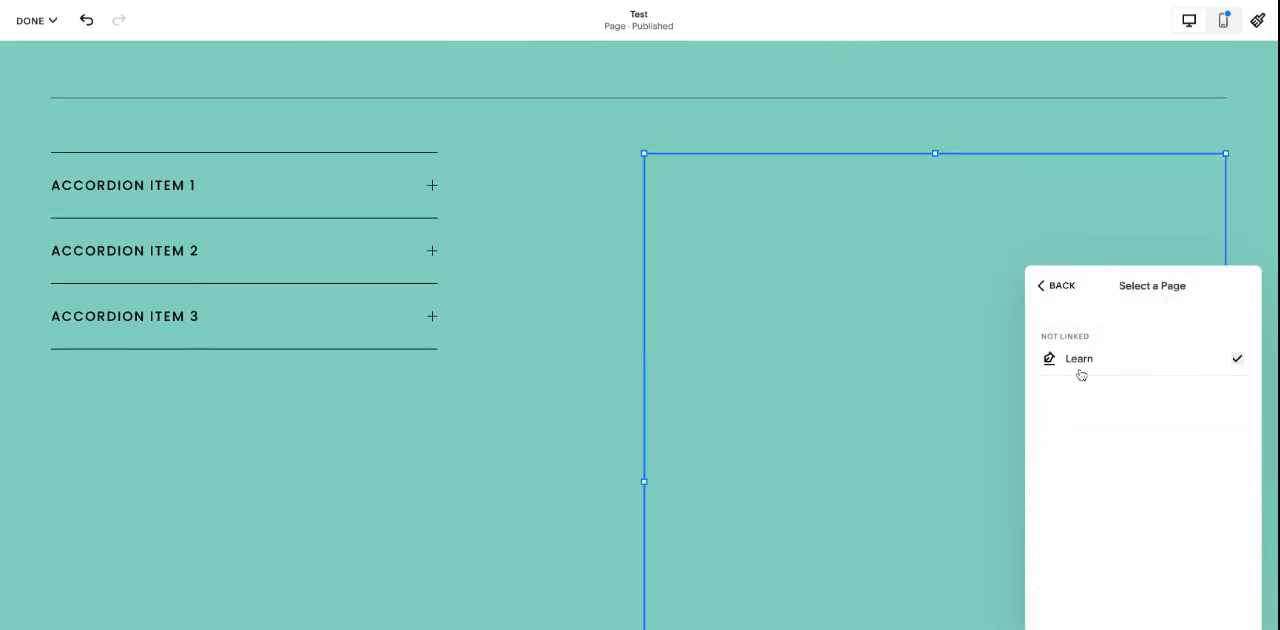
pyautogui.click(1058, 286)
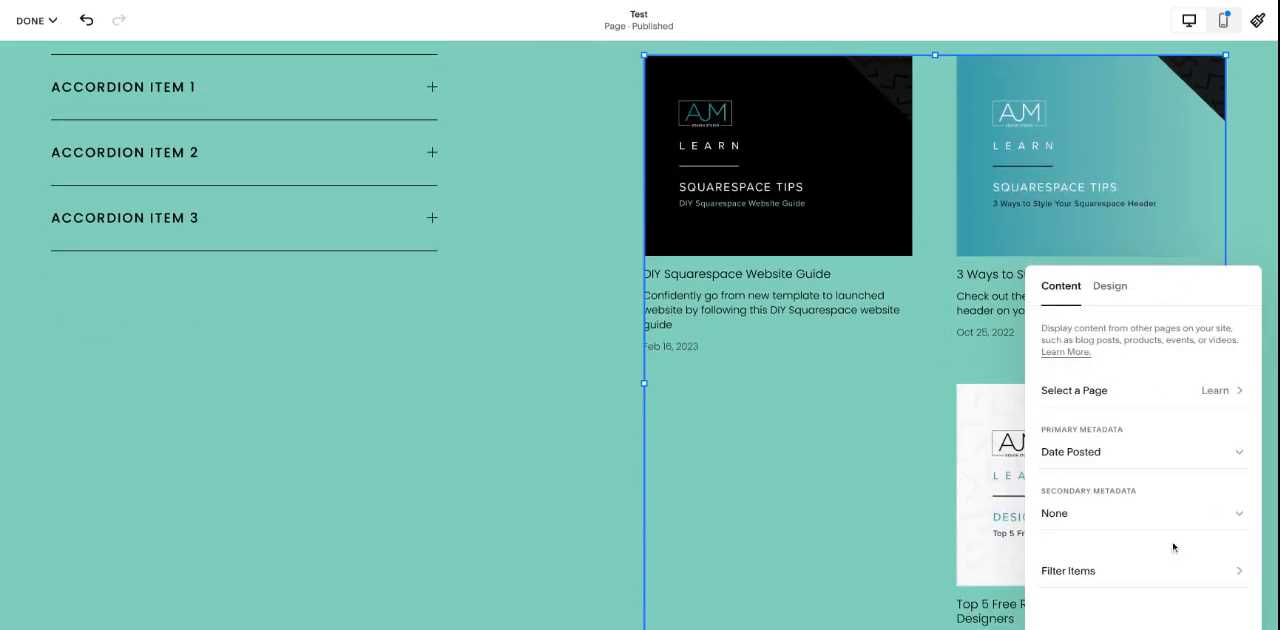
# Step: Preview the List layout for the summary block and settle on the Grid layout
pyautogui.click(1110, 288)
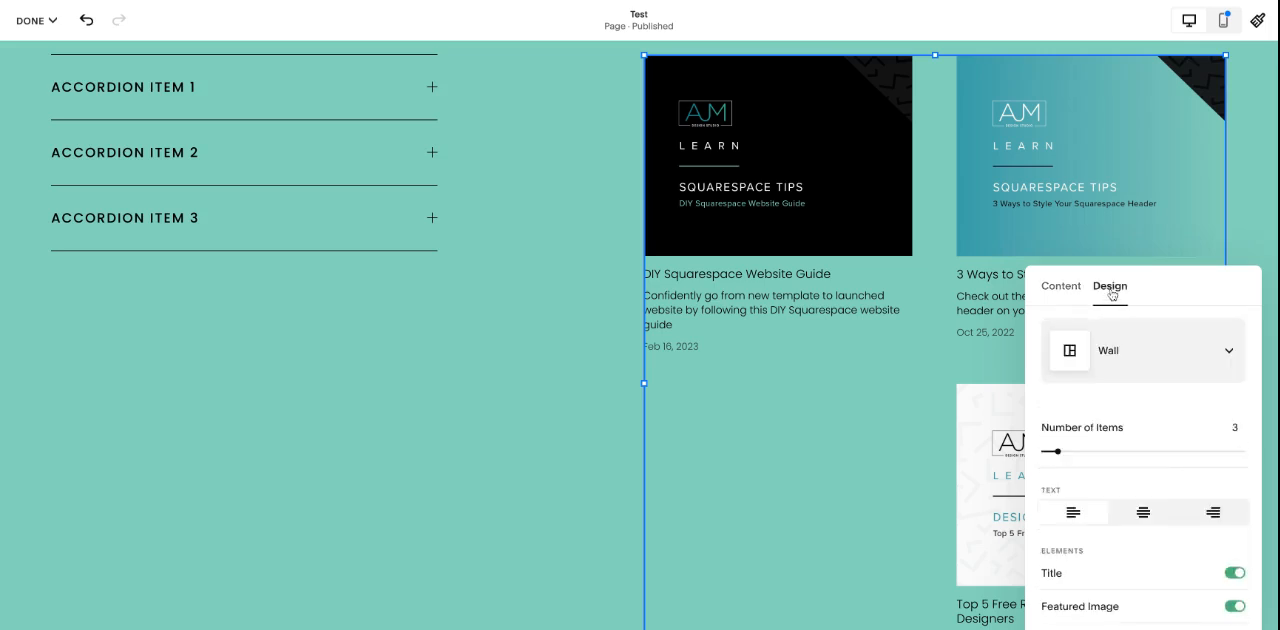
pyautogui.click(1150, 347)
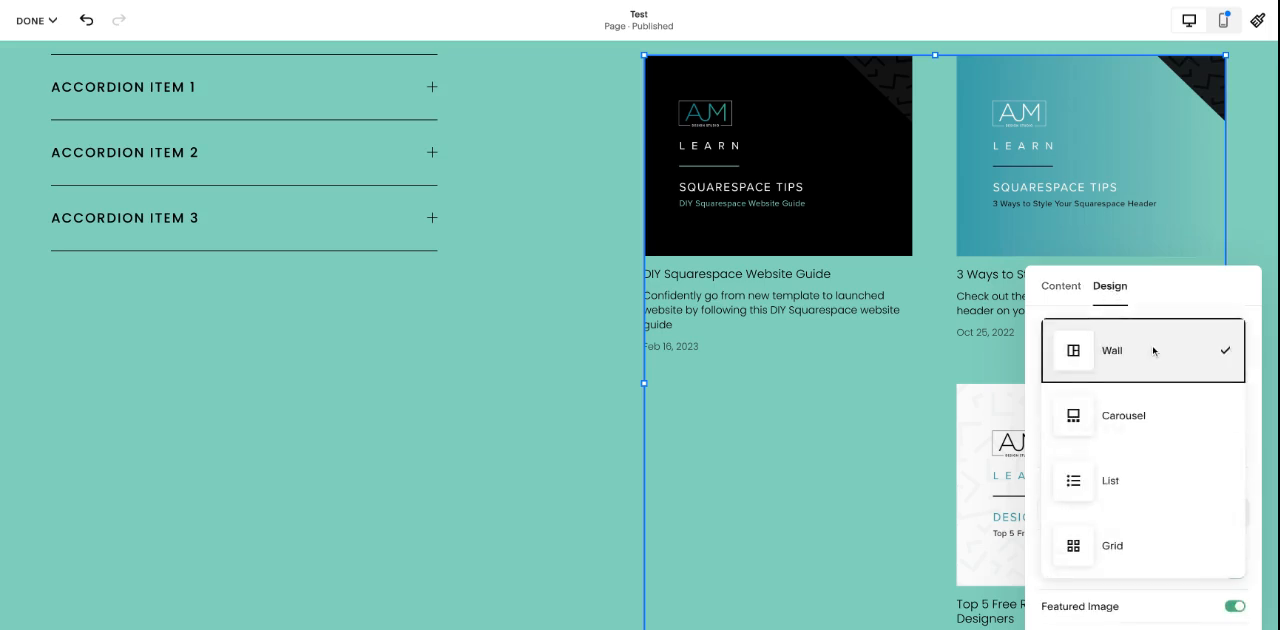
pyautogui.click(1145, 484)
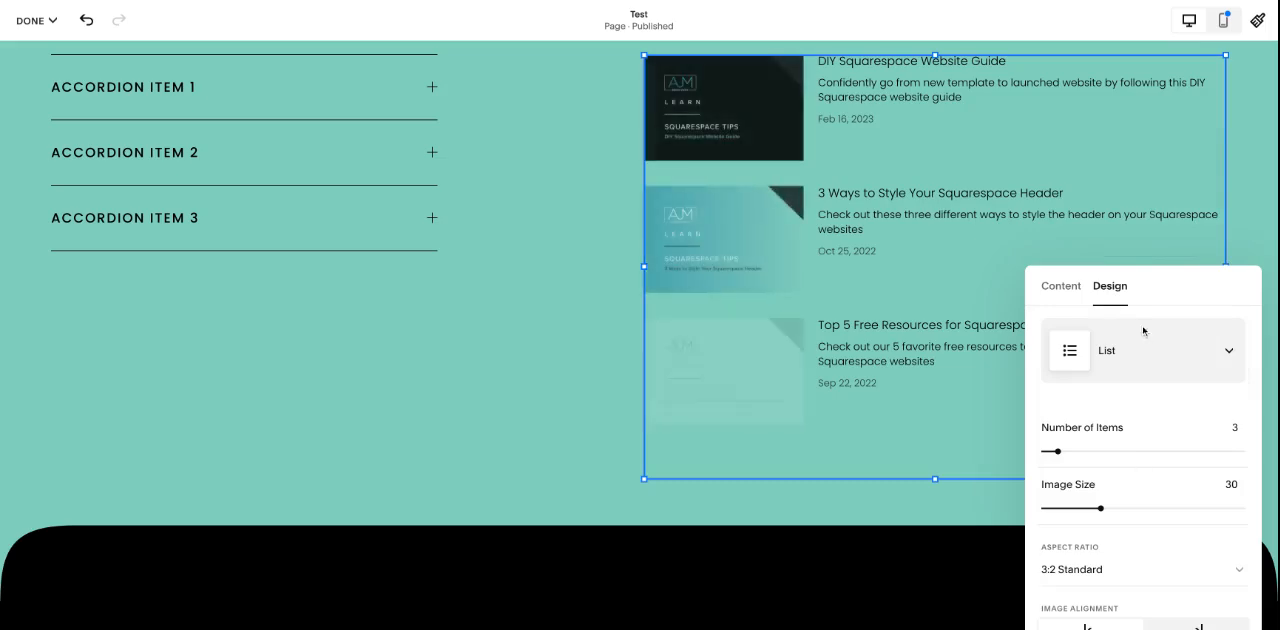
pyautogui.click(1145, 395)
# Step: Set the summary block's number of items to 6
pyautogui.scroll(-2, 1060, 400)
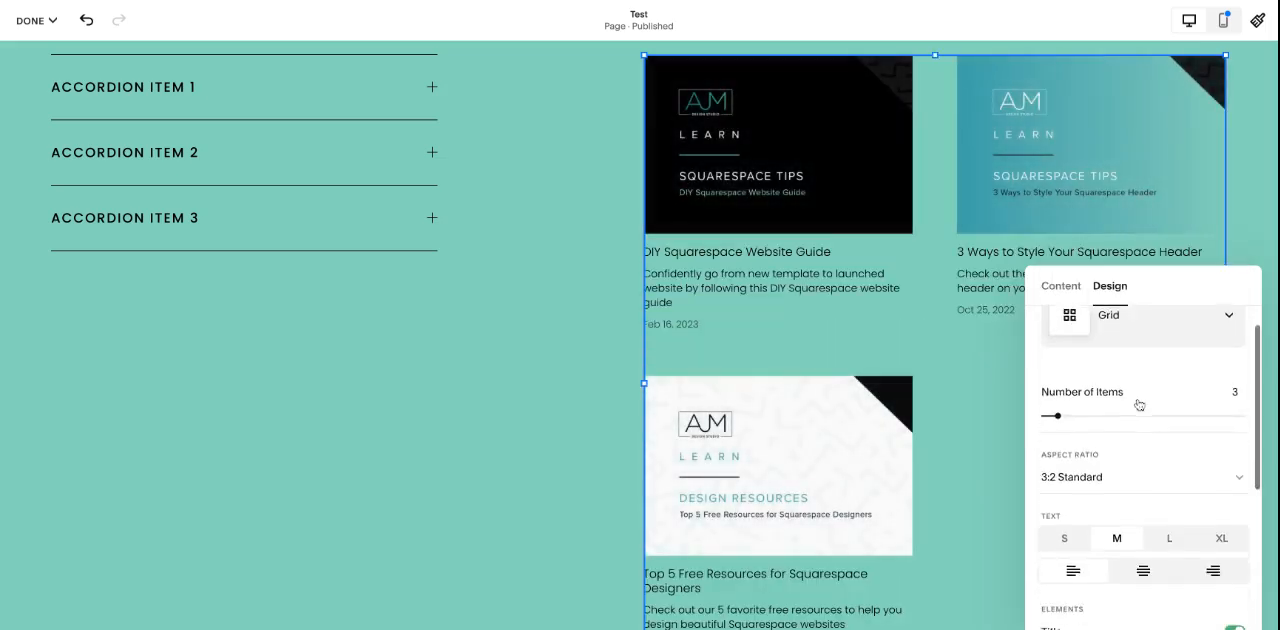
pyautogui.moveTo(1057, 357); pyautogui.dragTo(1091, 357)
pyautogui.press('Left')
pyautogui.click(526, 351)
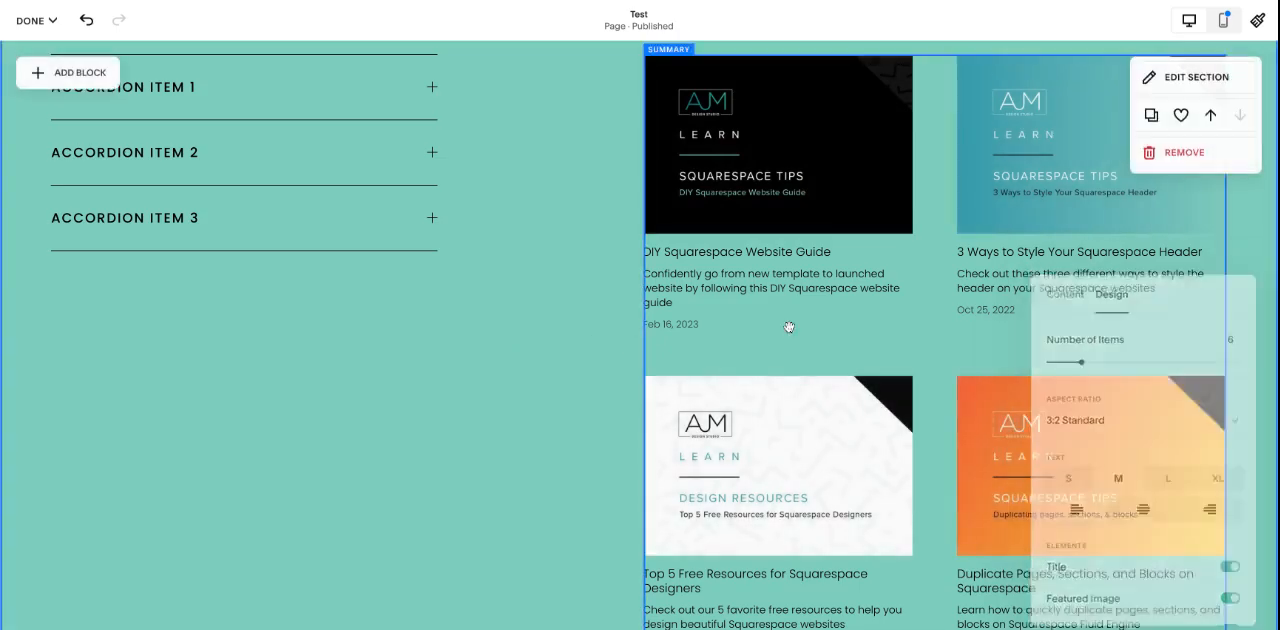
# Step: Browse the remaining block types available for the section, including Integrations, Filters & Lists and Premium
pyautogui.scroll(-4, 789, 323)
pyautogui.scroll(7, 789, 323)
pyautogui.scroll(-1, 789, 323)
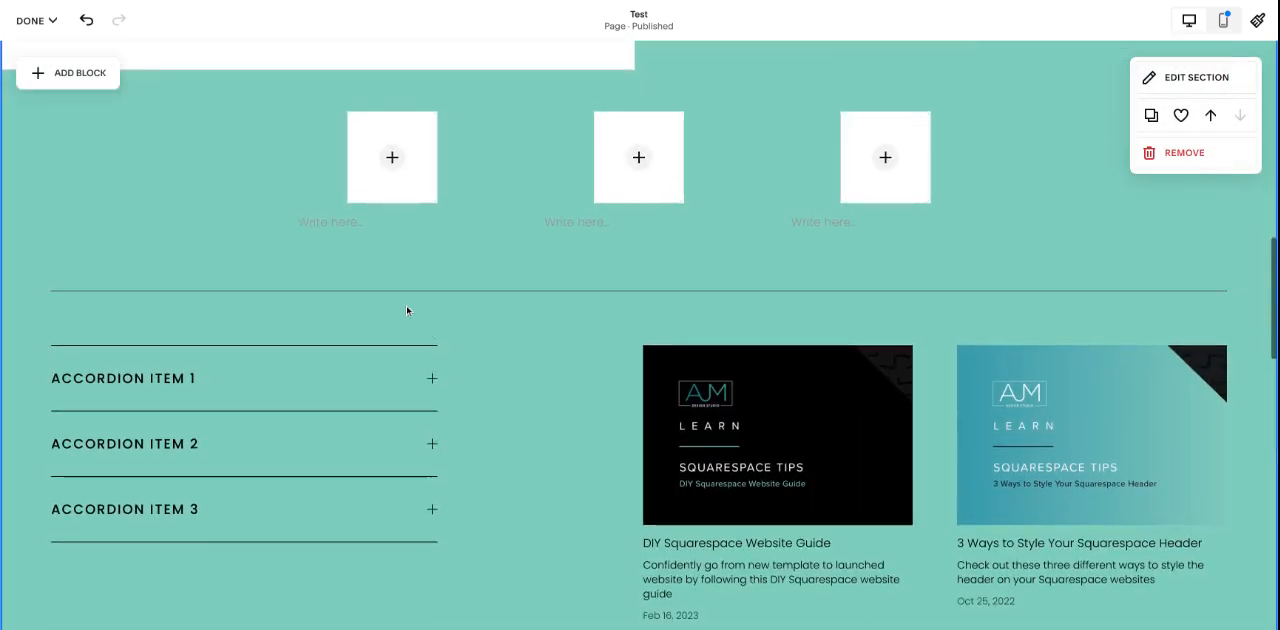
pyautogui.scroll(-4, 430, 330)
pyautogui.click(70, 150)
pyautogui.scroll(-2, 226, 278)
pyautogui.scroll(-6, 226, 278)
pyautogui.scroll(-2, 97, 232)
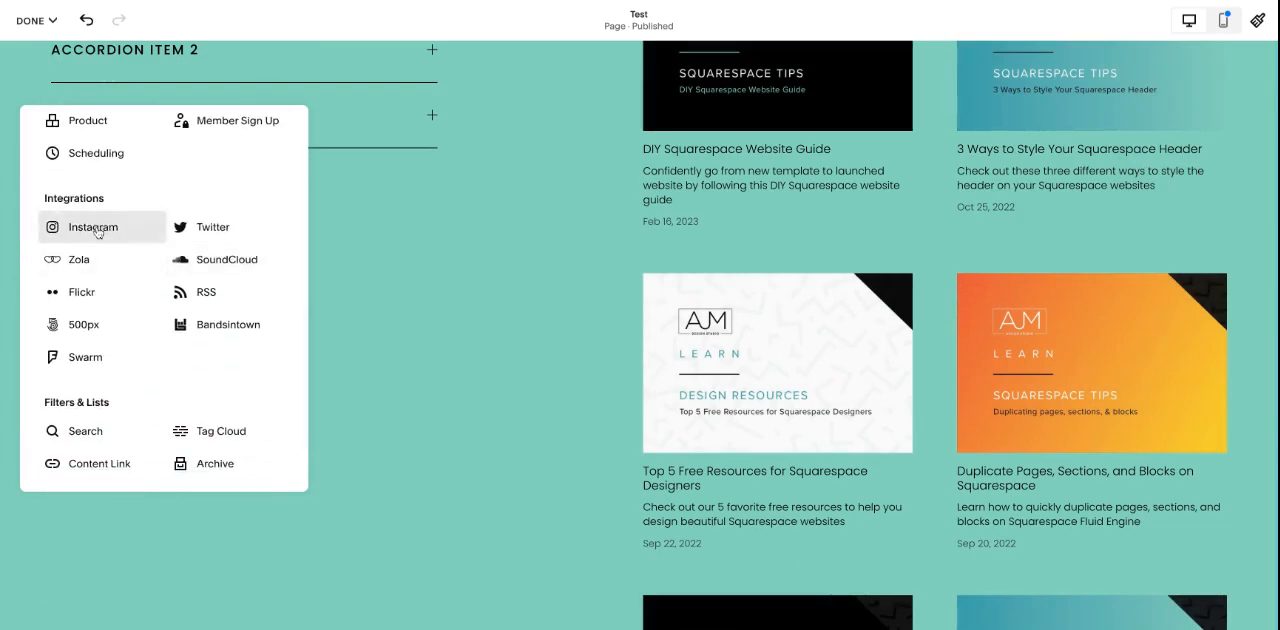
pyautogui.scroll(-2, 240, 300)
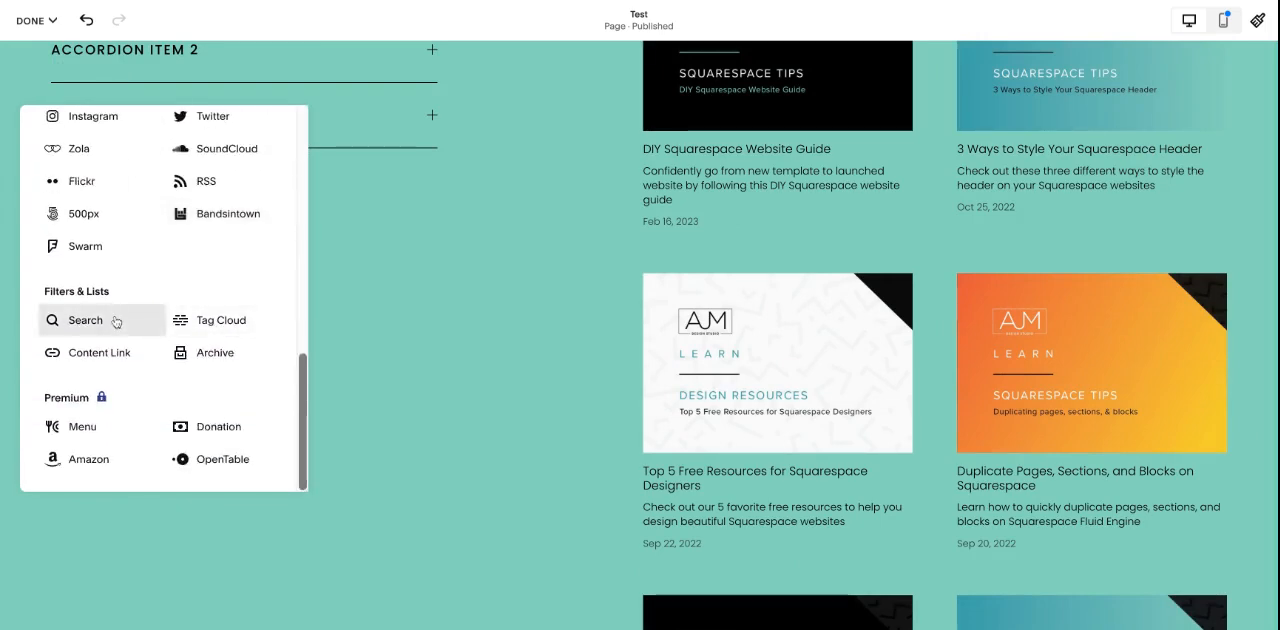
pyautogui.click(410, 389)
# Step: Move the accordion block lower so a wider gap separates it from the divider line
pyautogui.scroll(5, 410, 389)
pyautogui.scroll(4, 410, 397)
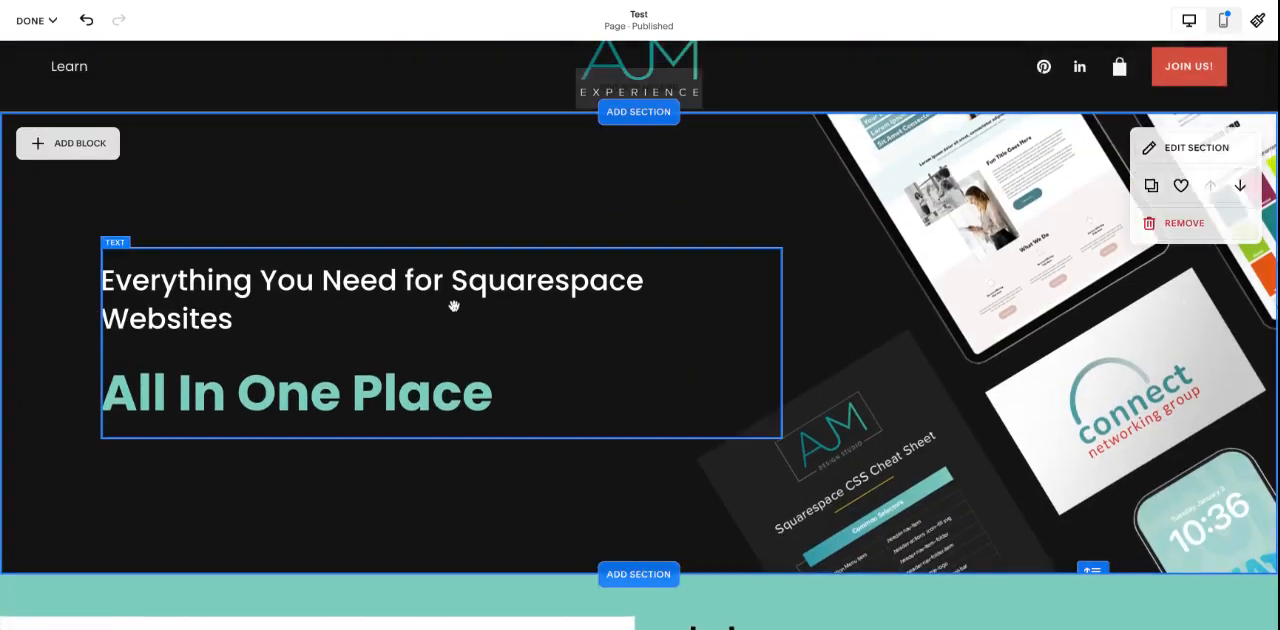
pyautogui.scroll(-7, 454, 300)
pyautogui.scroll(-1, 454, 307)
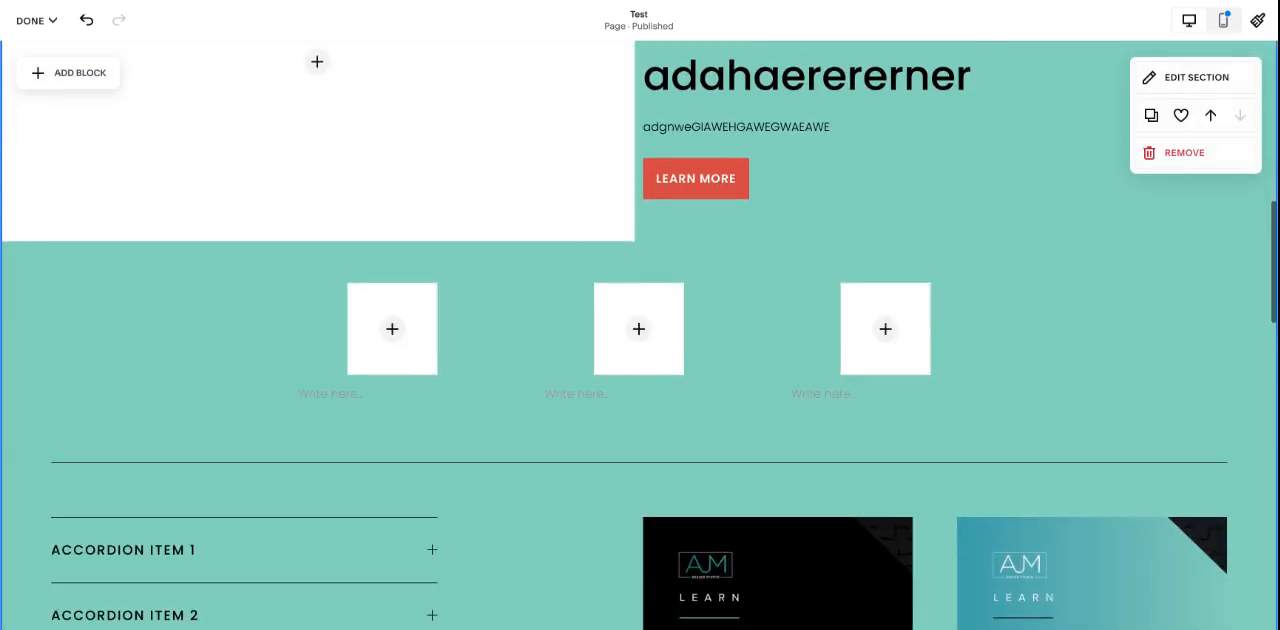
pyautogui.scroll(-6, 622, 298)
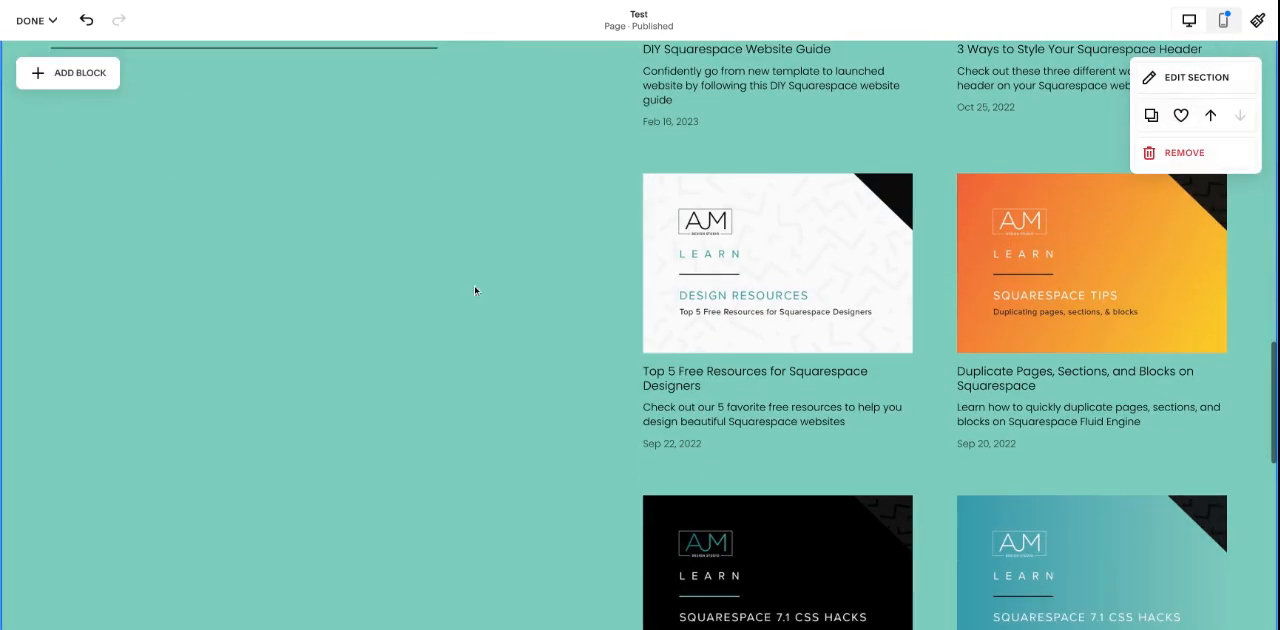
pyautogui.scroll(3, 576, 342)
pyautogui.moveTo(344, 244)
pyautogui.mouseDown()
pyautogui.moveTo(351, 483)
pyautogui.moveTo(694, 312)
pyautogui.moveTo(400, 346)
pyautogui.moveTo(350, 244)
pyautogui.mouseUp()
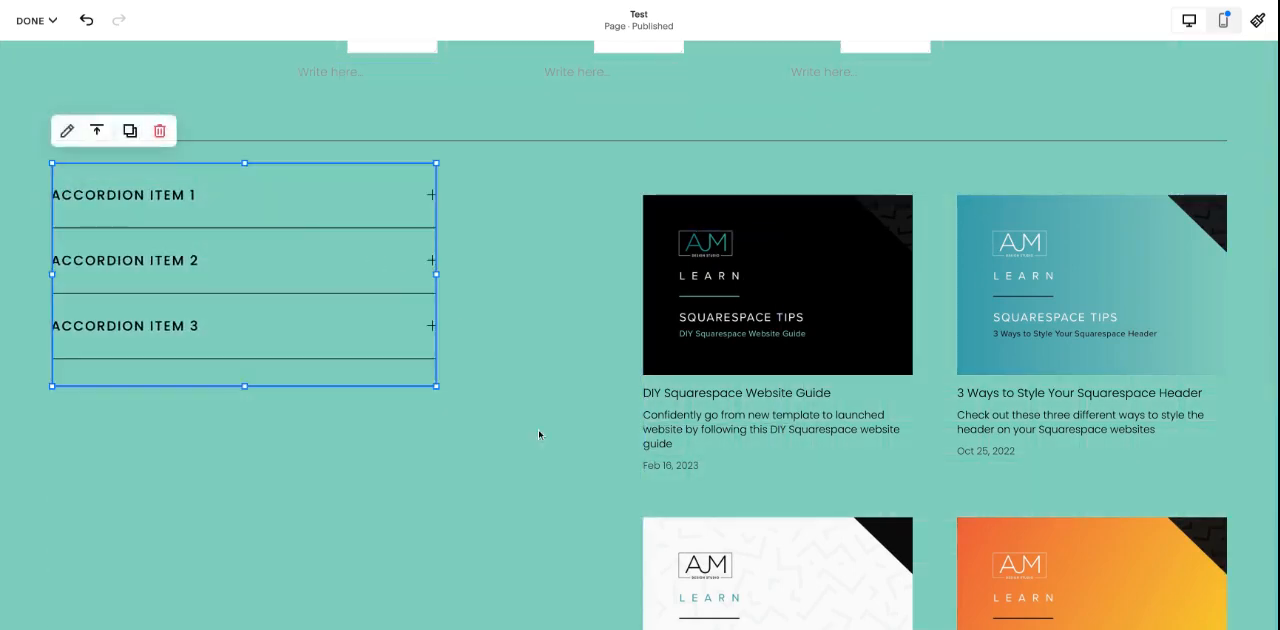
pyautogui.click(541, 441)
pyautogui.scroll(3, 542, 443)
pyautogui.scroll(-2, 542, 444)
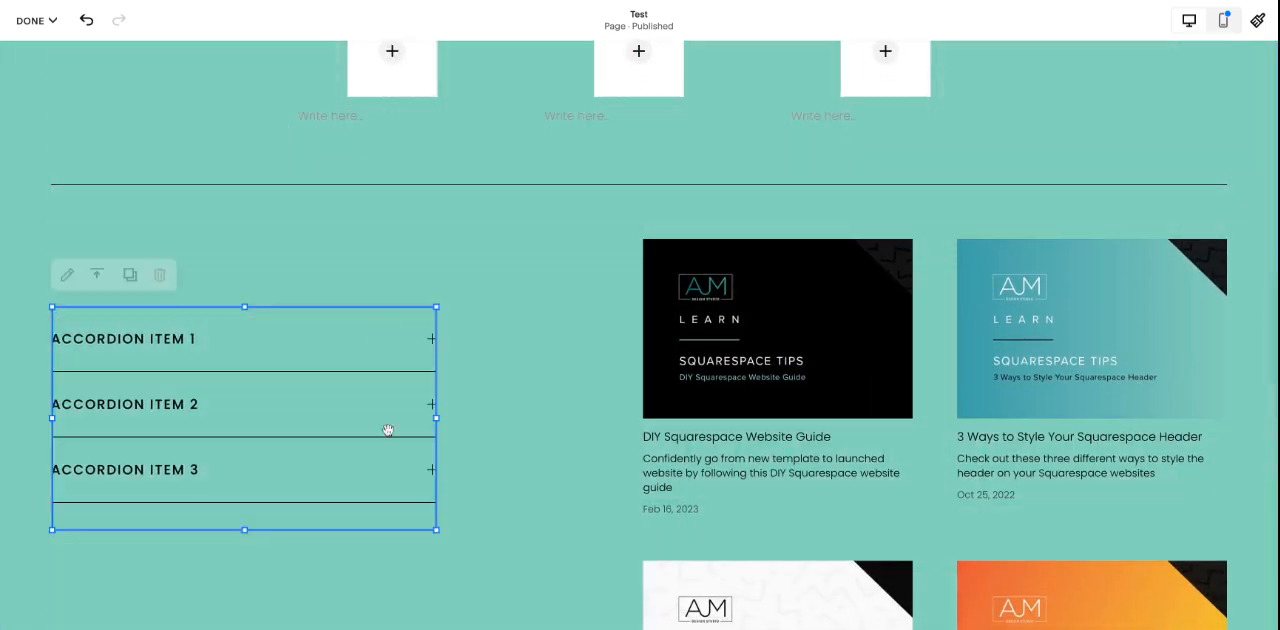
# Step: Place an enlarged rectangular shape block behind the accordion, with the accordion centred on it
pyautogui.click(56, 74)
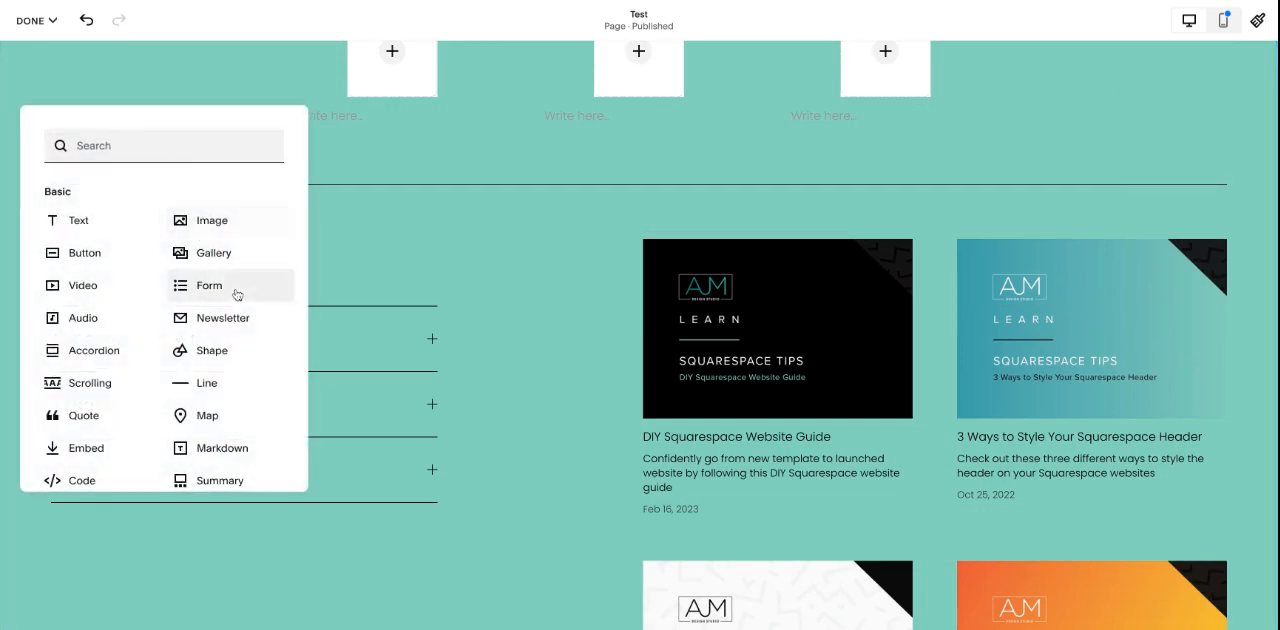
pyautogui.click(214, 346)
pyautogui.moveTo(234, 155); pyautogui.dragTo(246, 368)
pyautogui.moveTo(339, 463); pyautogui.dragTo(535, 563)
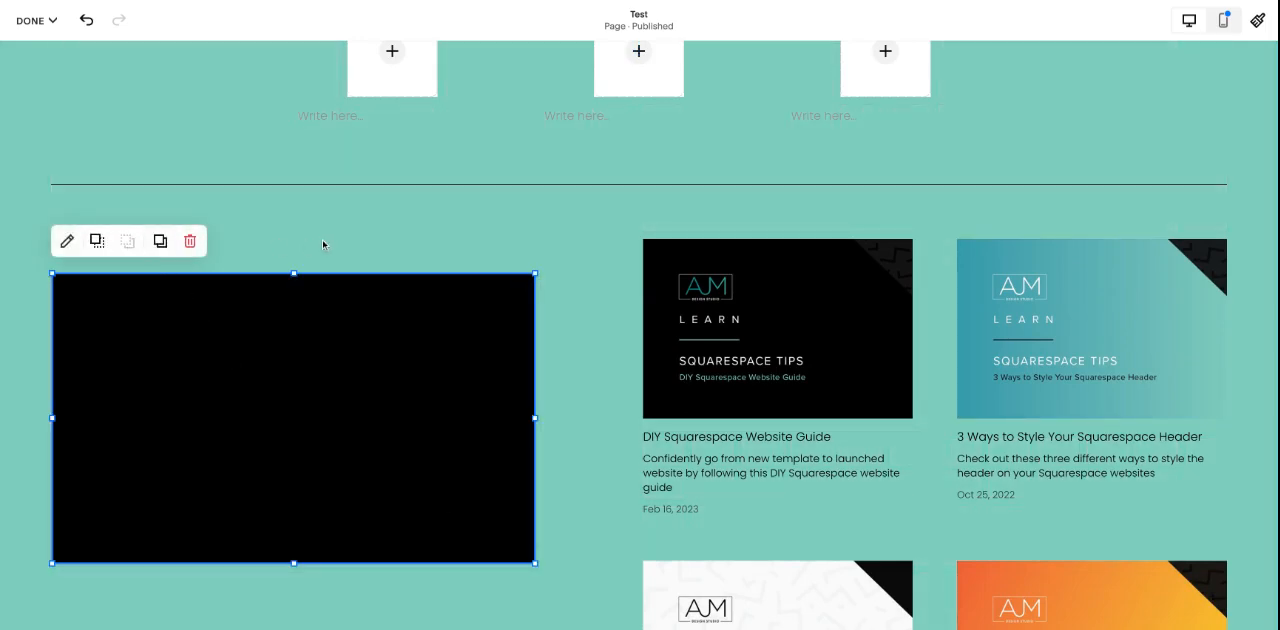
pyautogui.click(249, 375)
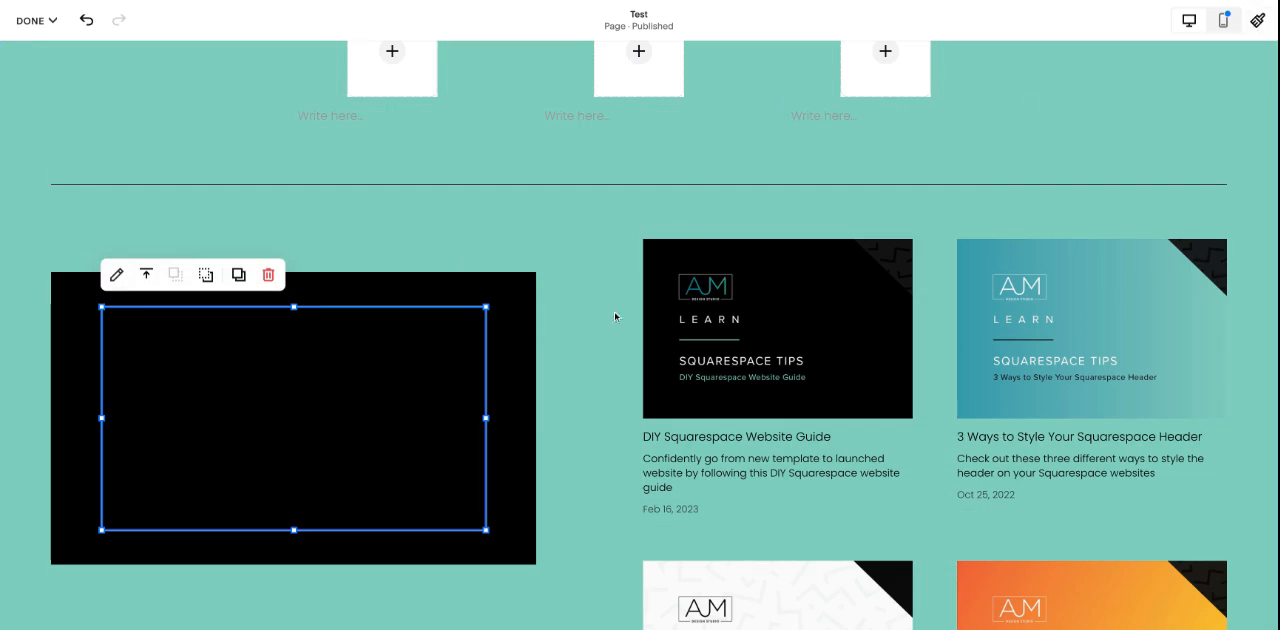
# Step: Change the rectangle behind the accordion to the palette's white color
pyautogui.click(508, 314)
pyautogui.click(66, 238)
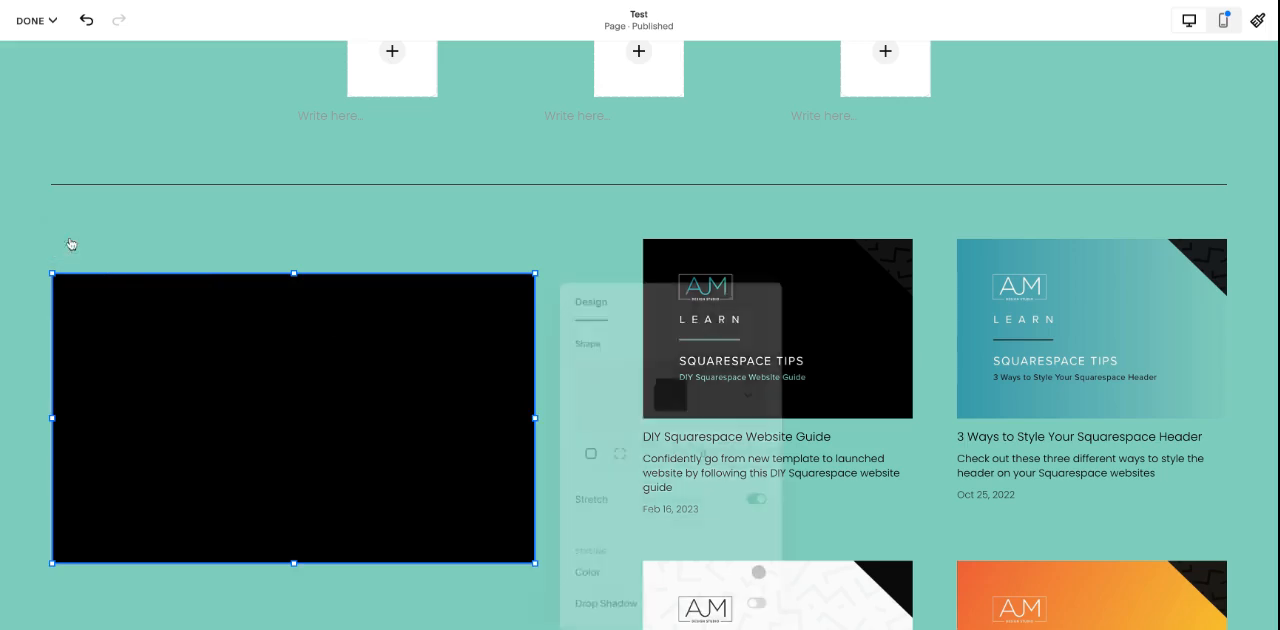
pyautogui.click(764, 580)
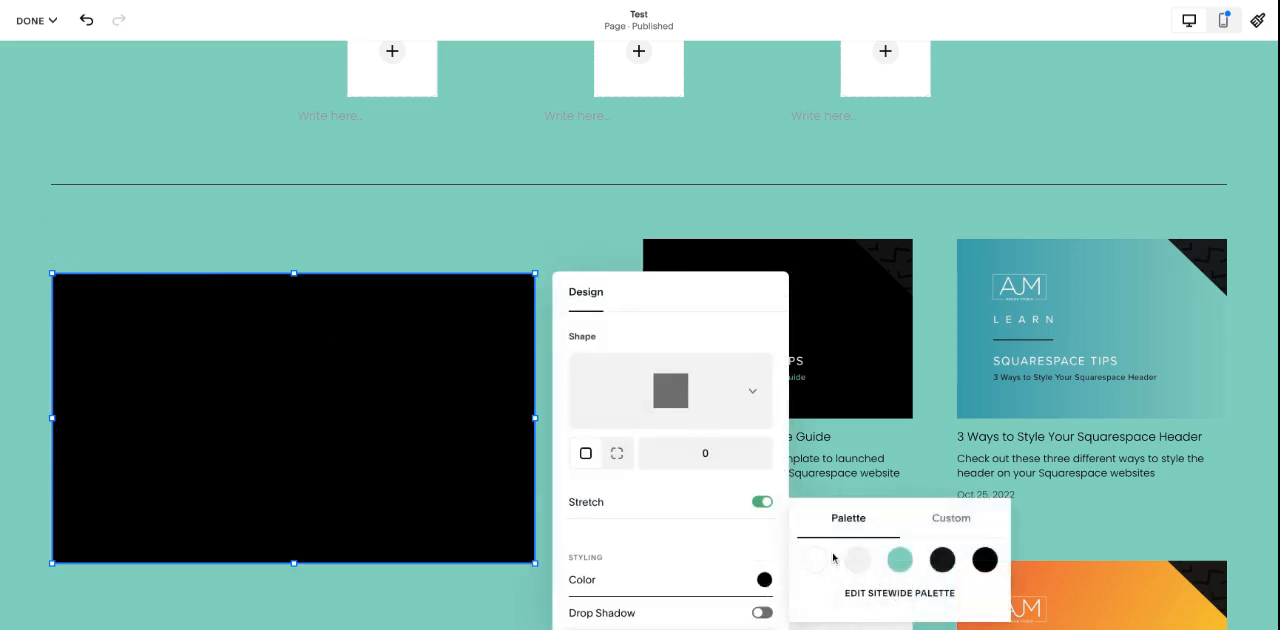
pyautogui.click(814, 526)
pyautogui.click(543, 225)
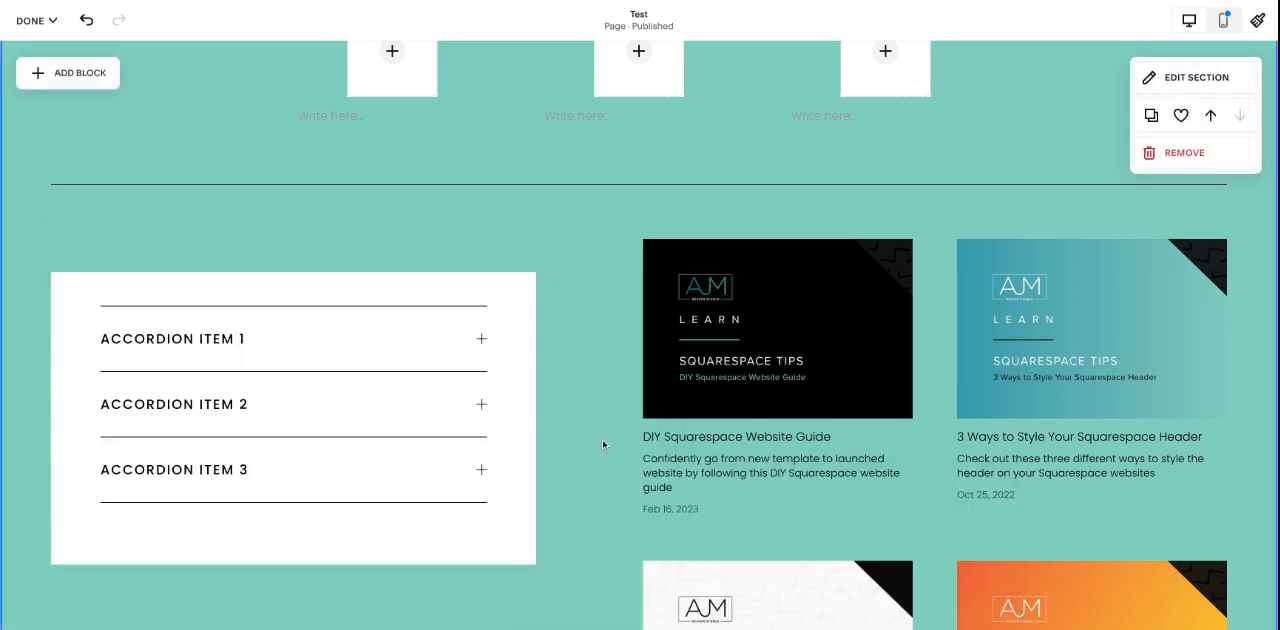
# Step: Align the accordion items vertically to the middle of their block
pyautogui.click(333, 401)
pyautogui.click(145, 277)
pyautogui.click(146, 311)
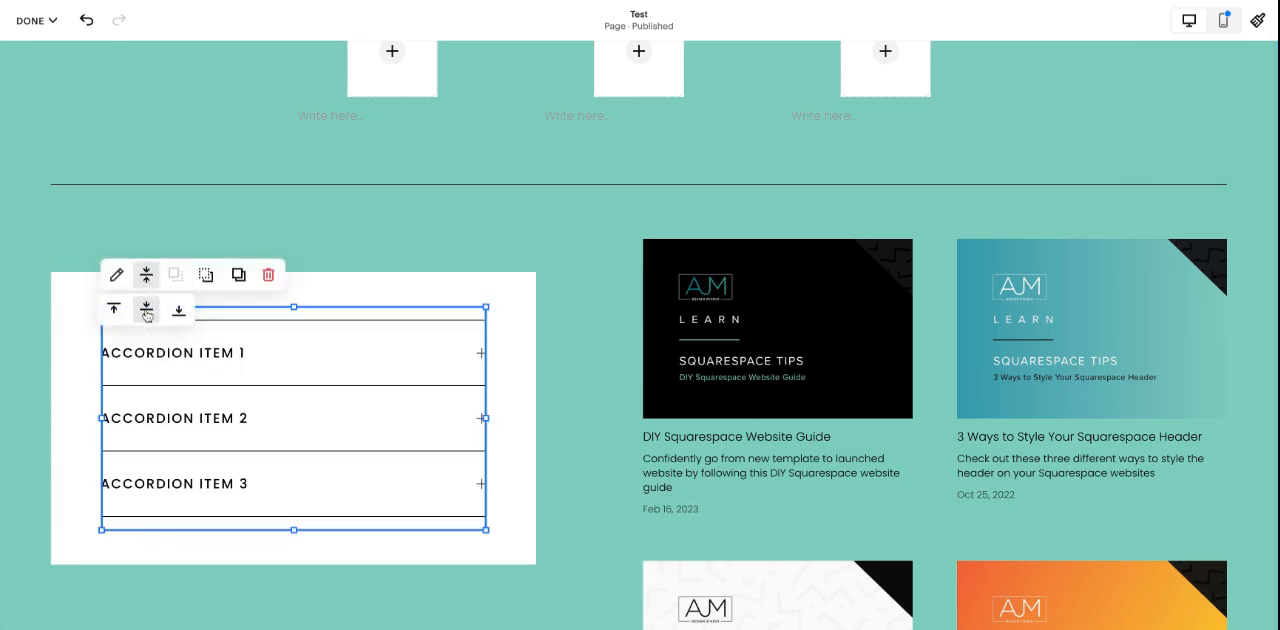
pyautogui.click(566, 434)
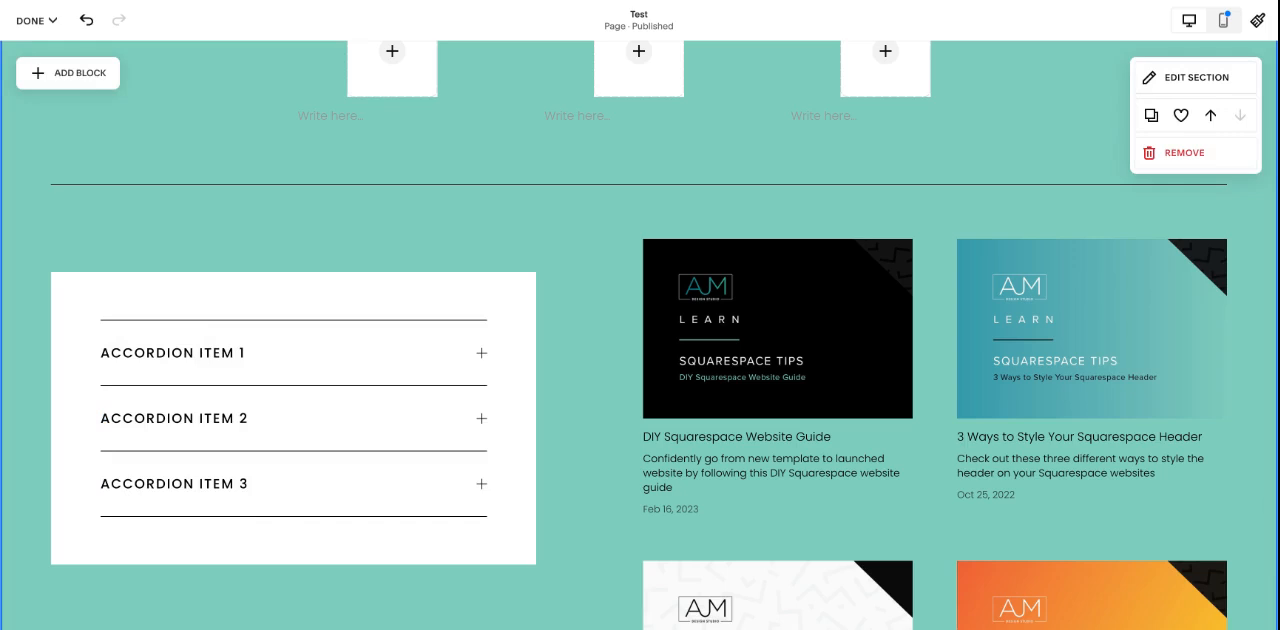
# Step: Delete the extra heading, paragraph and LEARN MORE button set beside the large image block
pyautogui.scroll(5, 756, 392)
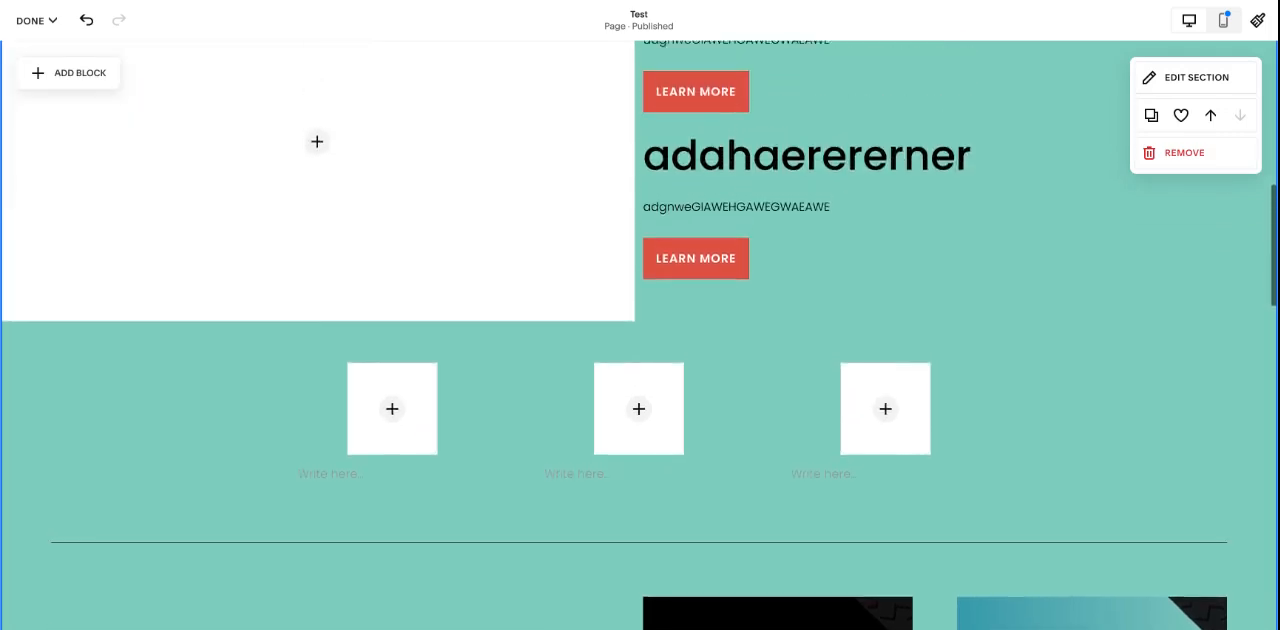
pyautogui.moveTo(738, 432); pyautogui.dragTo(671, 123)
pyautogui.press('Delete')
# Step: Move the remaining heading, paragraph and button together so they sit beside the large image, indented from its edge and nearer its mid-height
pyautogui.moveTo(721, 298); pyautogui.dragTo(721, 298)
pyautogui.moveTo(679, 118); pyautogui.dragTo(728, 226)
pyautogui.click(724, 131)
# Step: Add a shape block and enlarge it into a wide rectangle overlapping the large image's lower corner and the text beside it
pyautogui.click(97, 95)
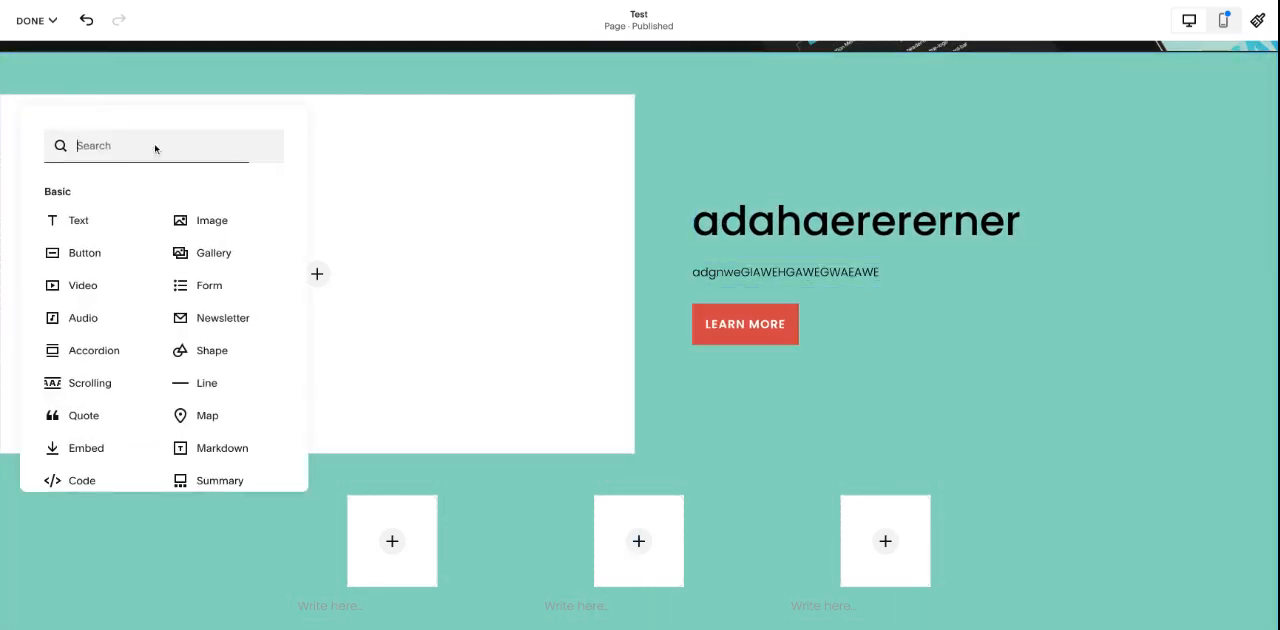
pyautogui.click(238, 350)
pyautogui.moveTo(217, 203); pyautogui.dragTo(711, 303)
pyautogui.moveTo(831, 420)
pyautogui.mouseDown()
pyautogui.moveTo(1157, 514)
pyautogui.moveTo(1226, 552)
pyautogui.mouseUp()
# Step: Change the new rectangle's color to the palette's light gray and lower its opacity slightly so it is partly see-through
pyautogui.click(560, 197)
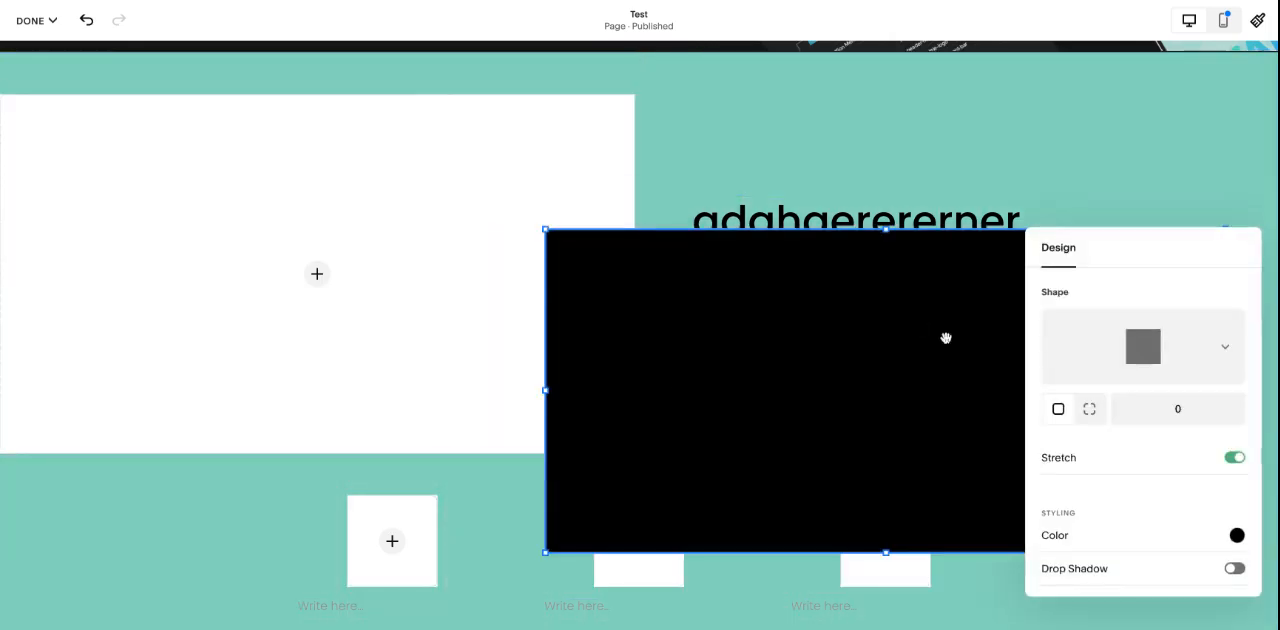
pyautogui.click(1236, 534)
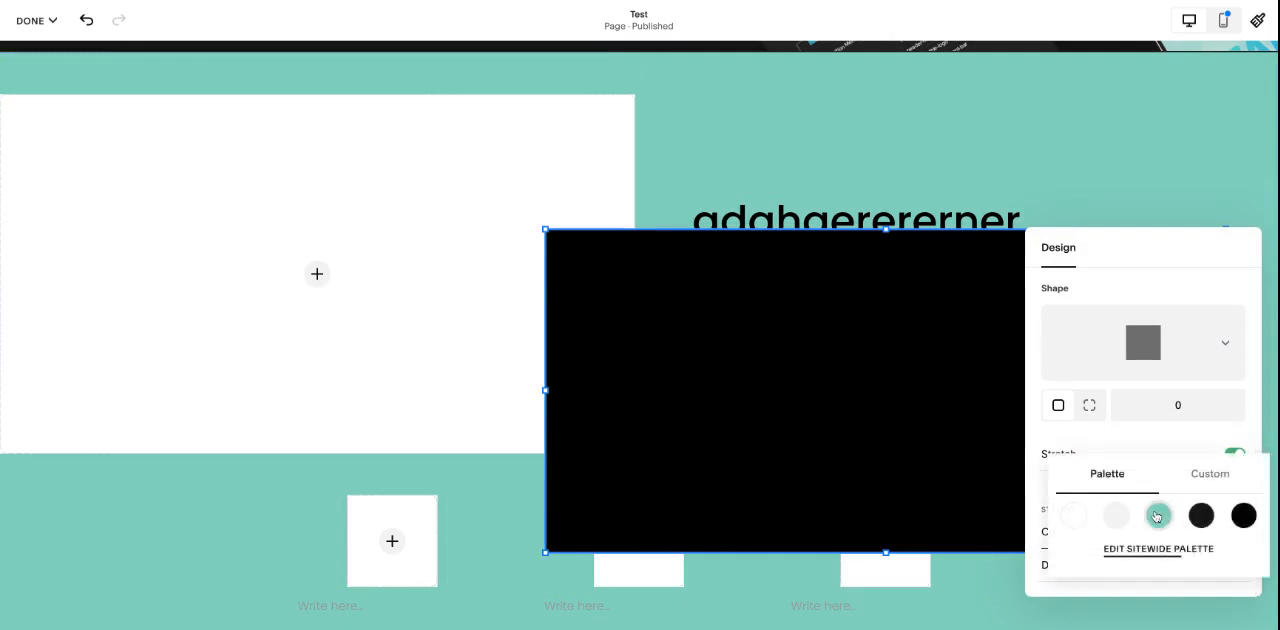
pyautogui.click(1157, 515)
pyautogui.click(1115, 502)
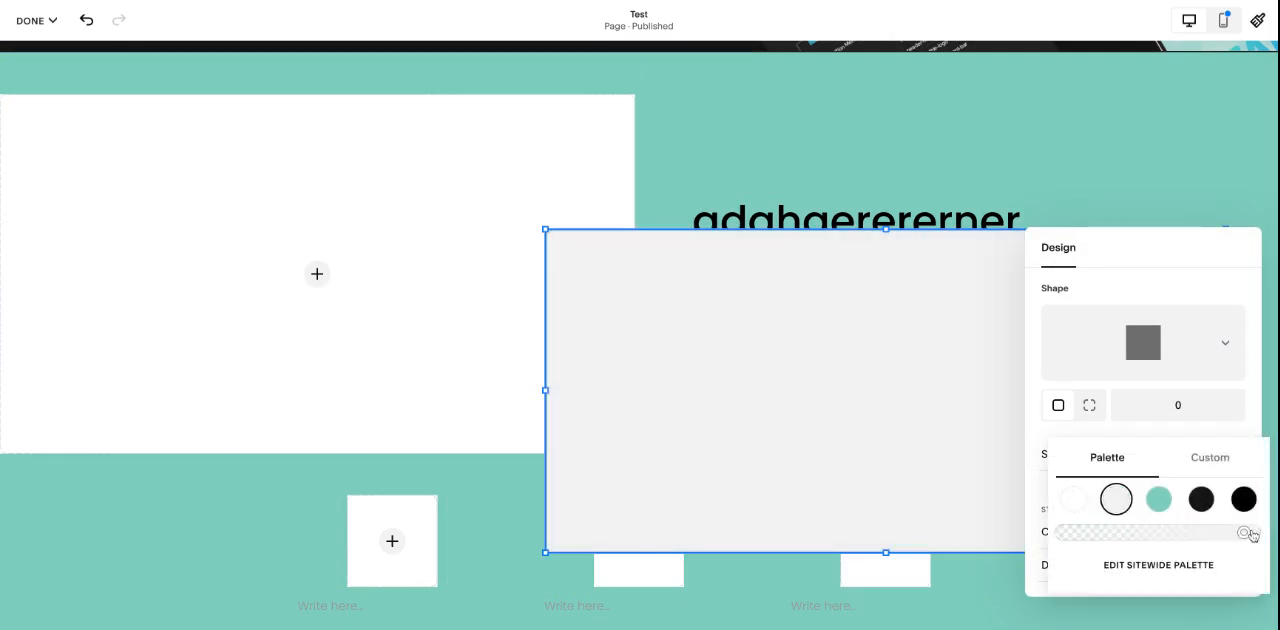
pyautogui.moveTo(1236, 533); pyautogui.dragTo(1207, 533)
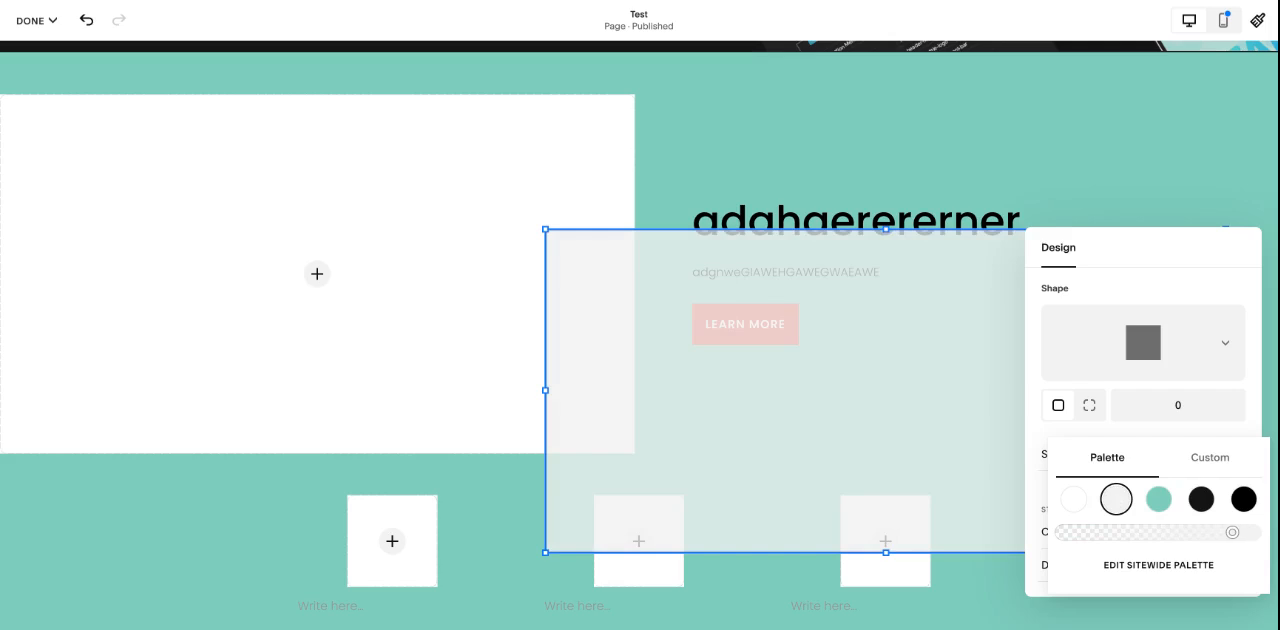
pyautogui.click(891, 157)
# Step: Send the translucent rectangle behind the text, and move the heading, paragraph and button together down into the rectangle, near its image-side edge
pyautogui.click(880, 300)
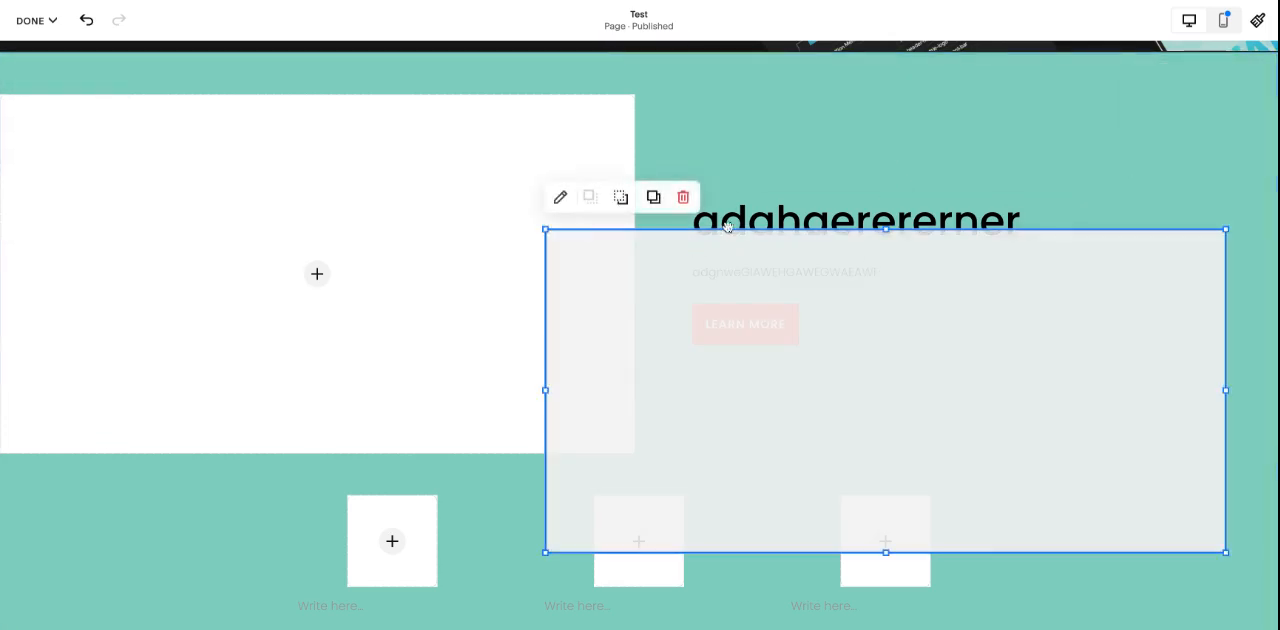
pyautogui.click(621, 197)
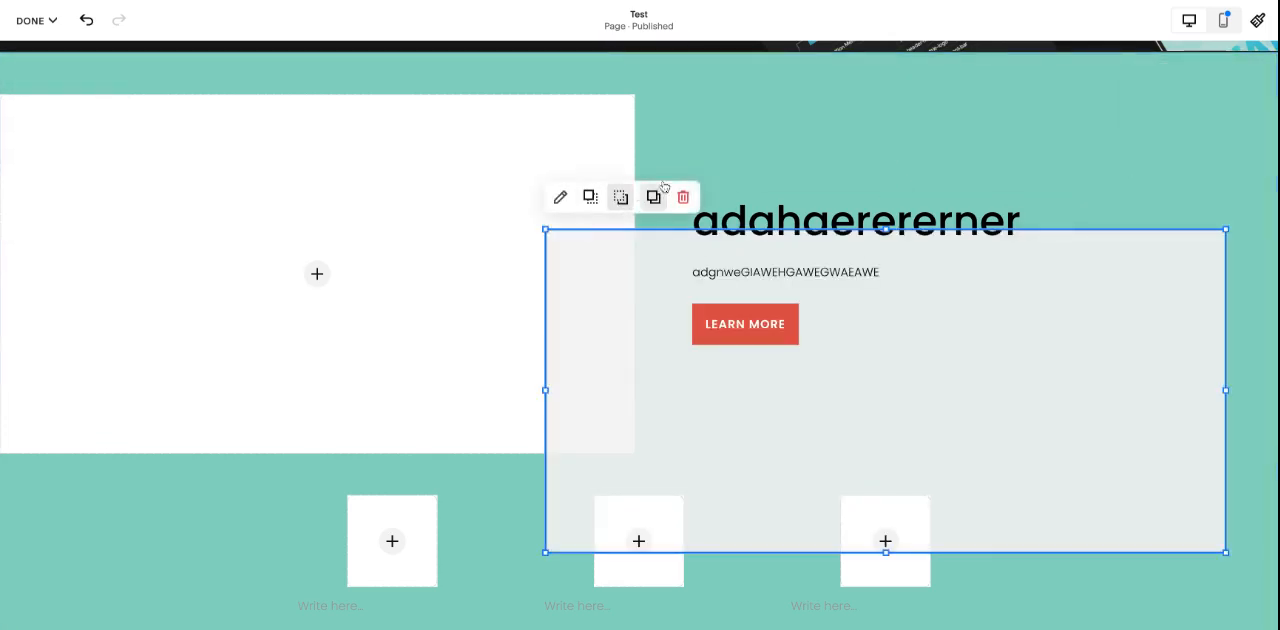
pyautogui.click(748, 174)
pyautogui.click(754, 230)
pyautogui.keyDown('shift'); pyautogui.click(750, 270); pyautogui.keyUp('shift')
pyautogui.keyDown('shift'); pyautogui.click(738, 336); pyautogui.keyUp('shift')
pyautogui.moveTo(738, 229); pyautogui.dragTo(740, 220)
pyautogui.click(783, 149)
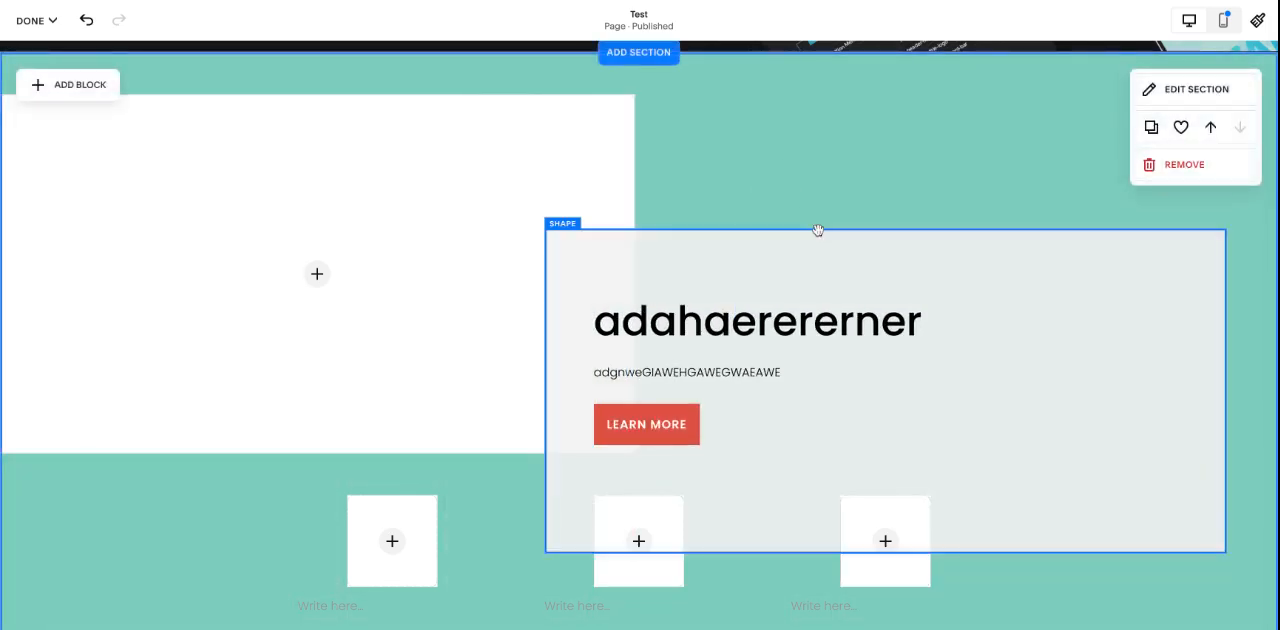
# Step: Review the whole page from the header banner to the footer, checking the layered image, rectangle, text and summary layout
pyautogui.scroll(-3, 800, 255)
pyautogui.scroll(1, 905, 358)
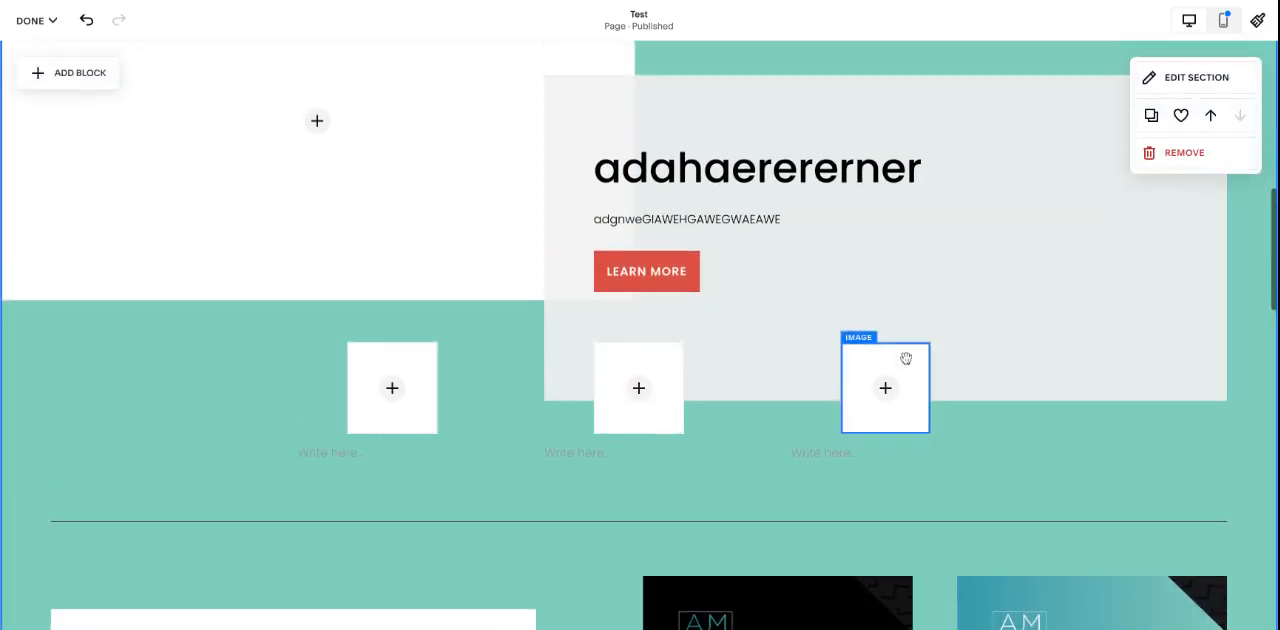
pyautogui.scroll(2, 905, 358)
pyautogui.click(692, 559)
pyautogui.scroll(1, 691, 557)
pyautogui.scroll(-1, 691, 557)
pyautogui.scroll(2, 689, 477)
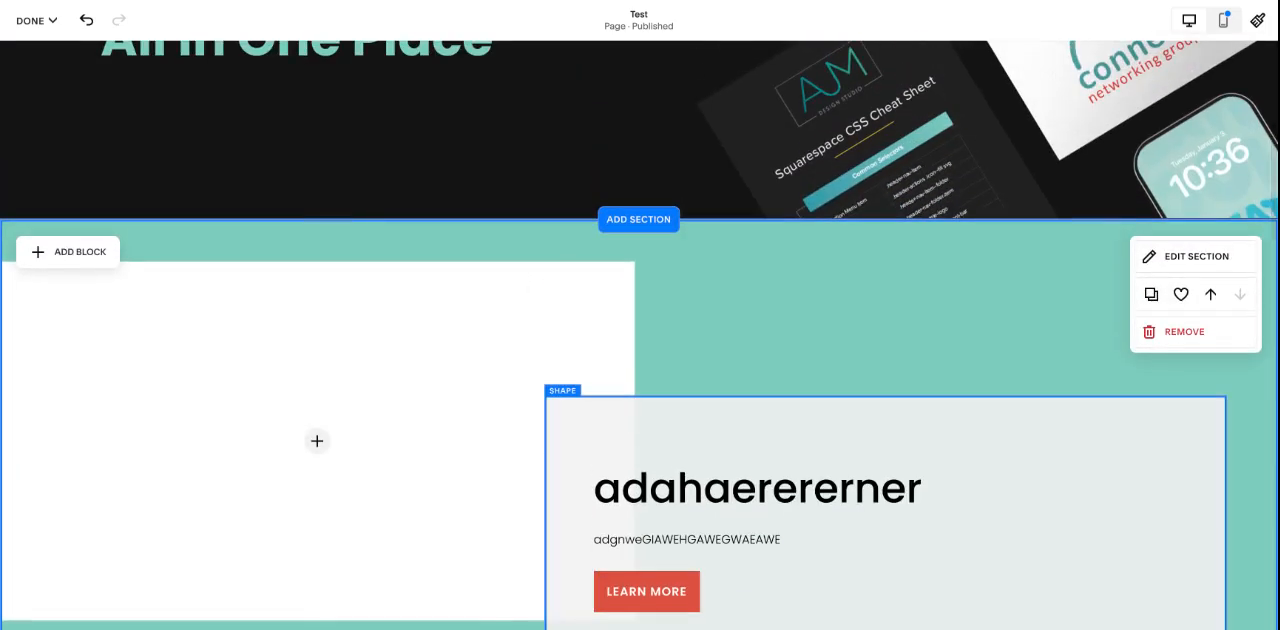
pyautogui.scroll(-10, 832, 375)
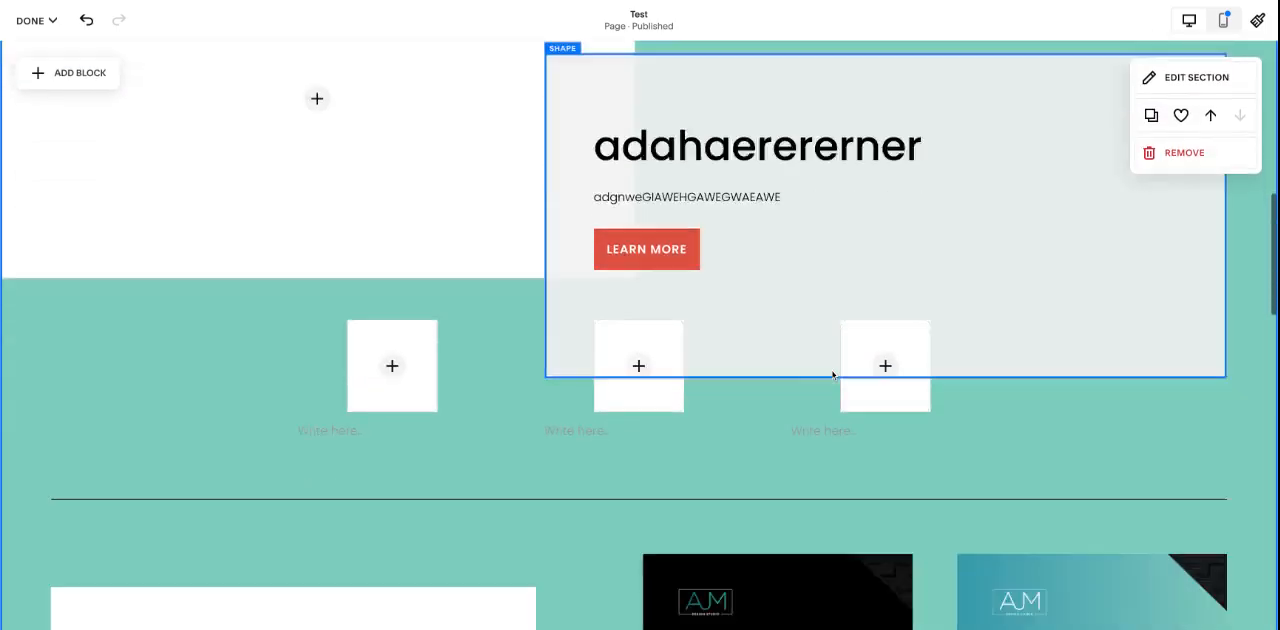
pyautogui.scroll(-5, 852, 403)
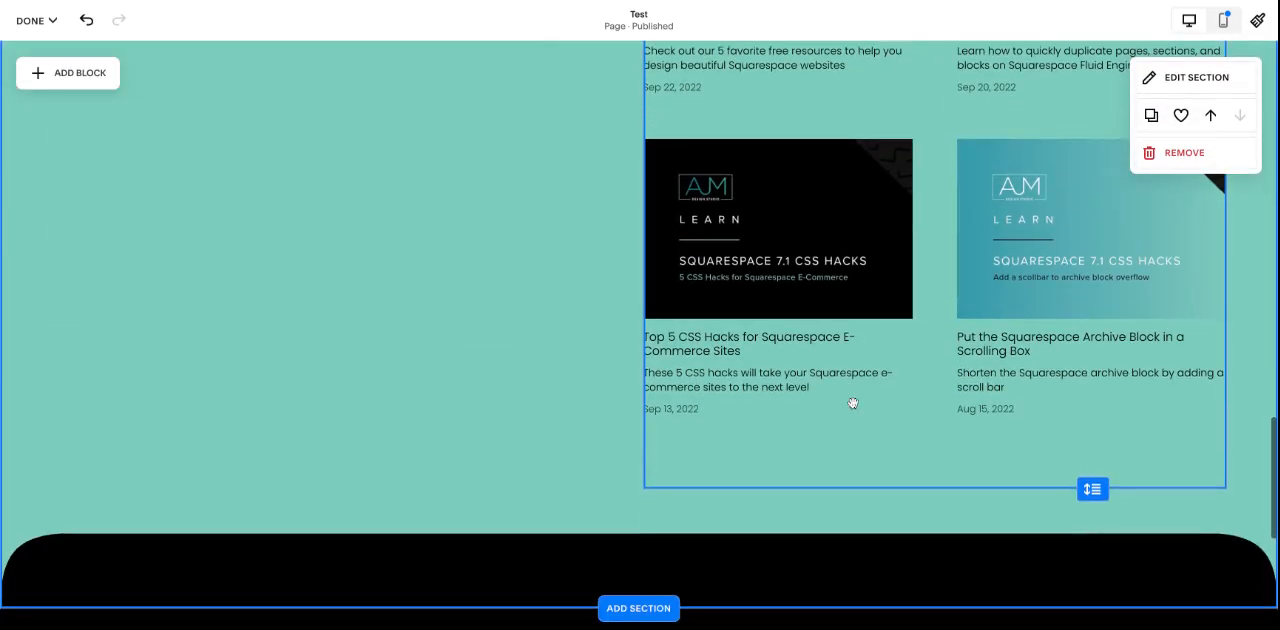
pyautogui.scroll(15, 851, 401)
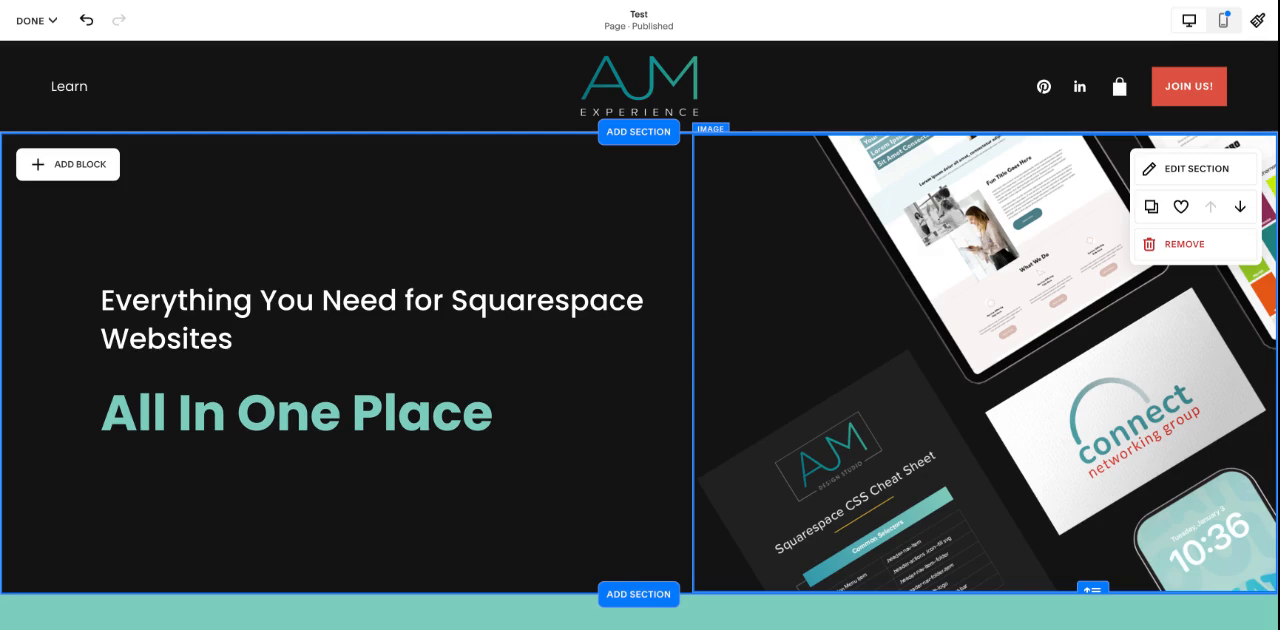
pyautogui.scroll(-5, 466, 354)
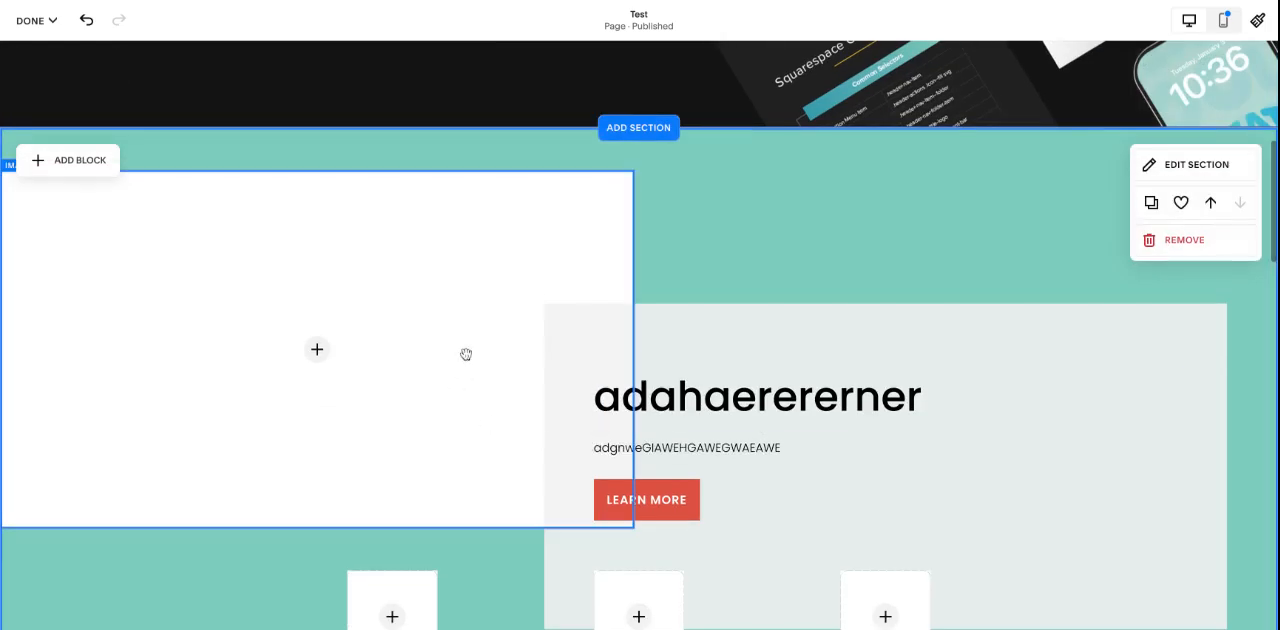